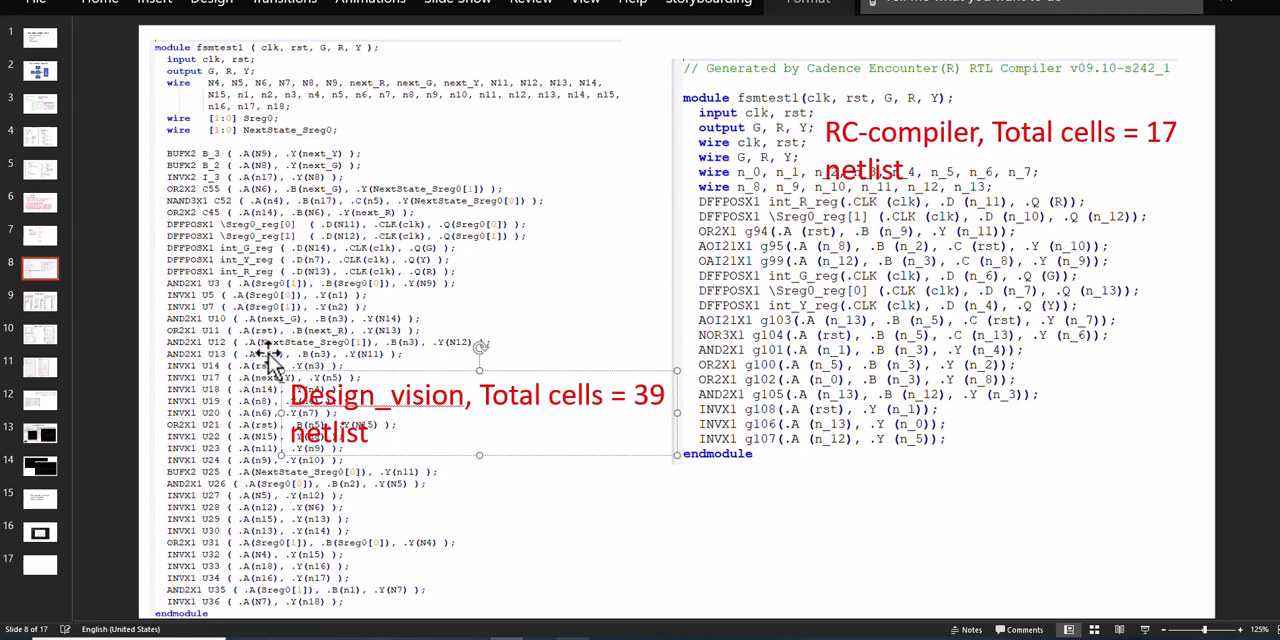
Review the slides showing the Verilog state machine code, the two synthesized netlists and the library view details
key("Page_Up")
key("Page_Up")
key("Page_Up")
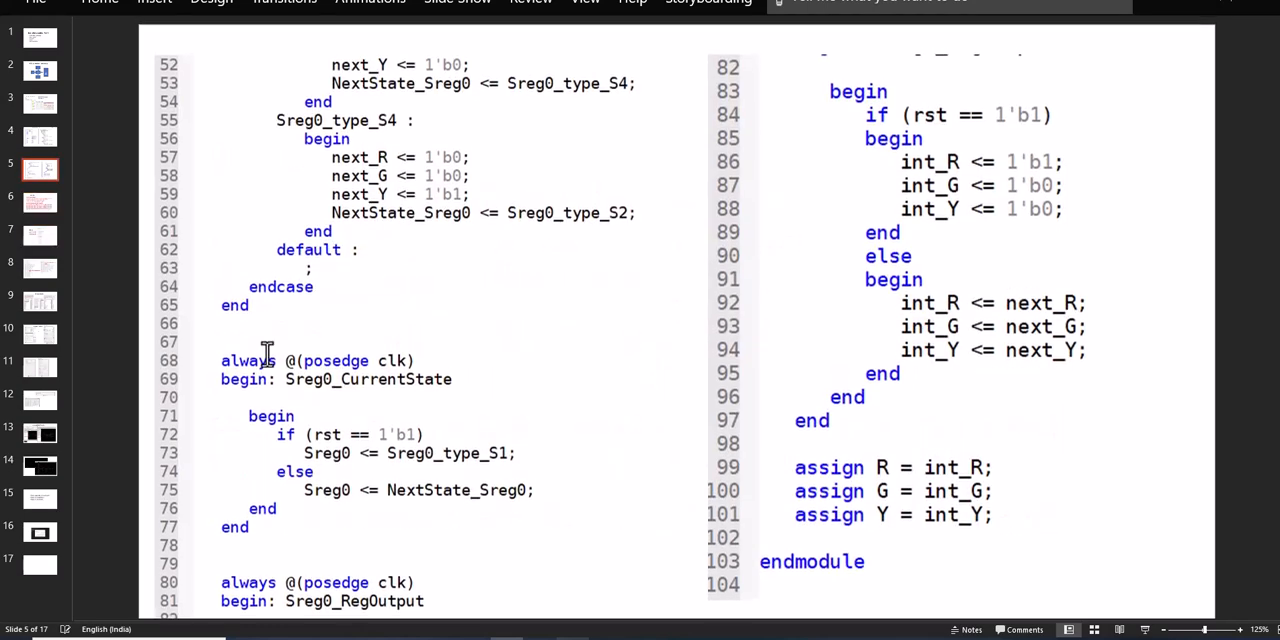
left_click(358, 238)
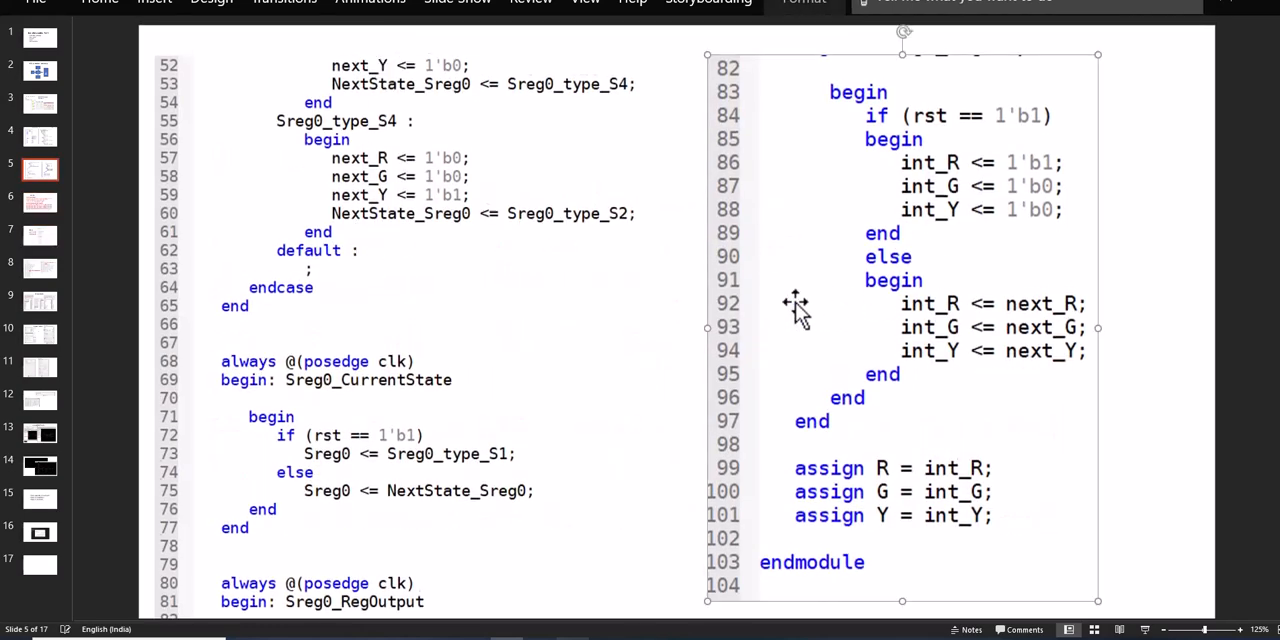
scroll(800, 308, "down", 2)
scroll(794, 303, "down", 1)
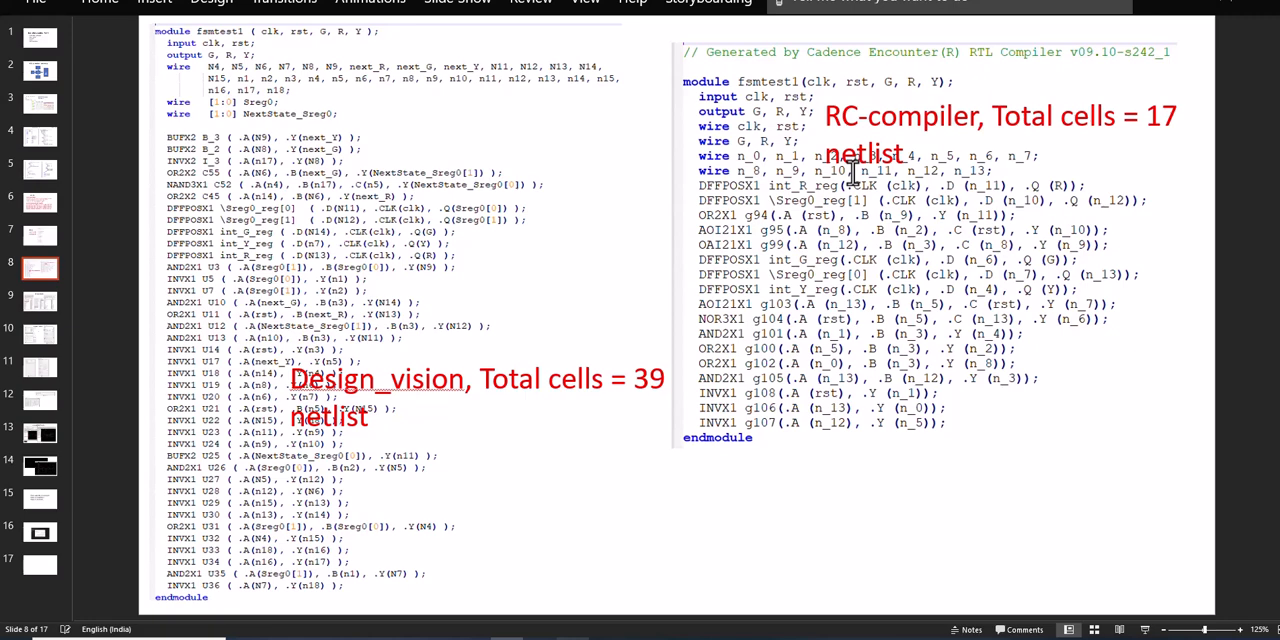
scroll(864, 202, "down", 1)
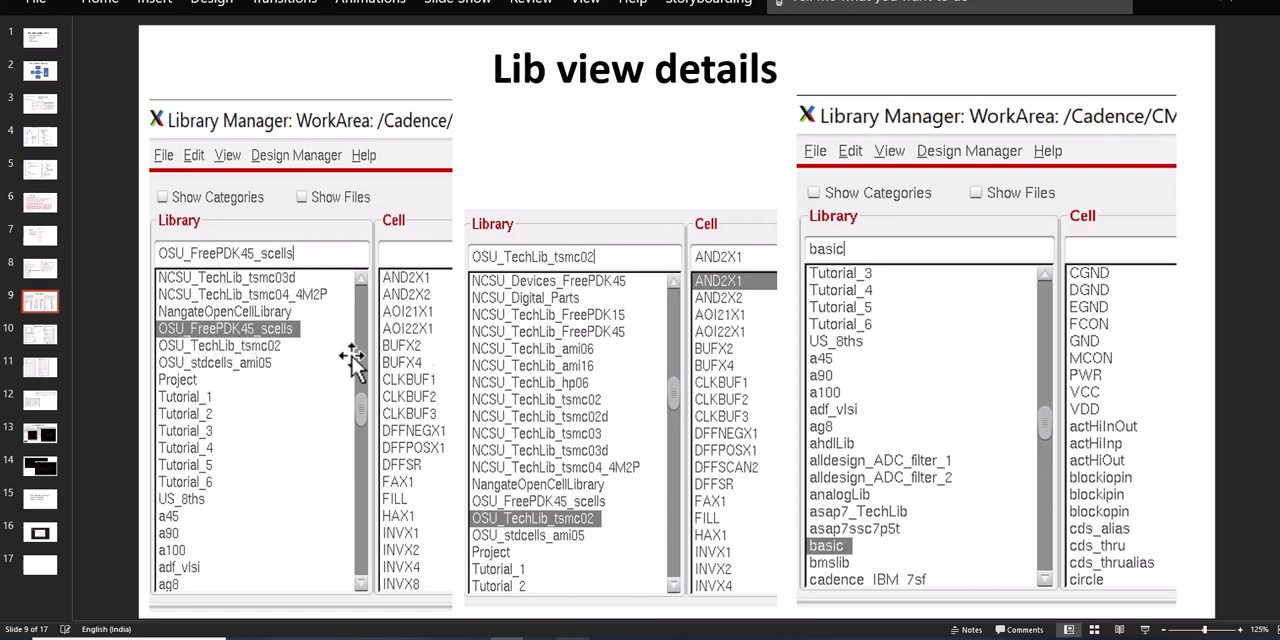
left_click(255, 345)
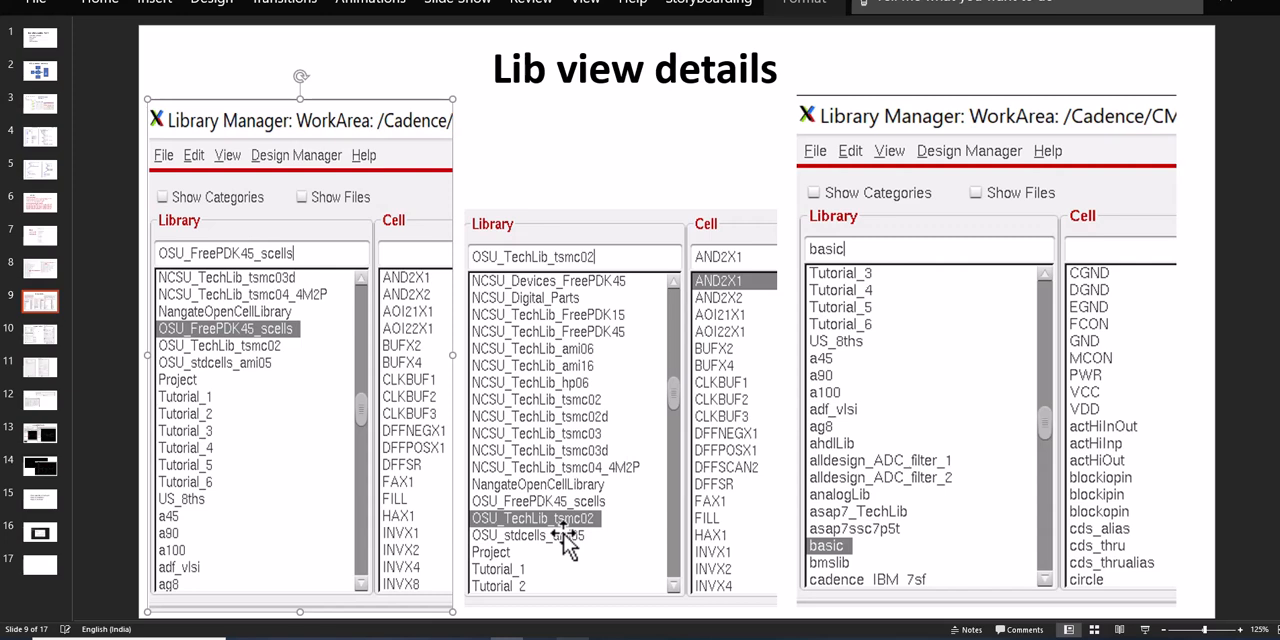
left_click(732, 450)
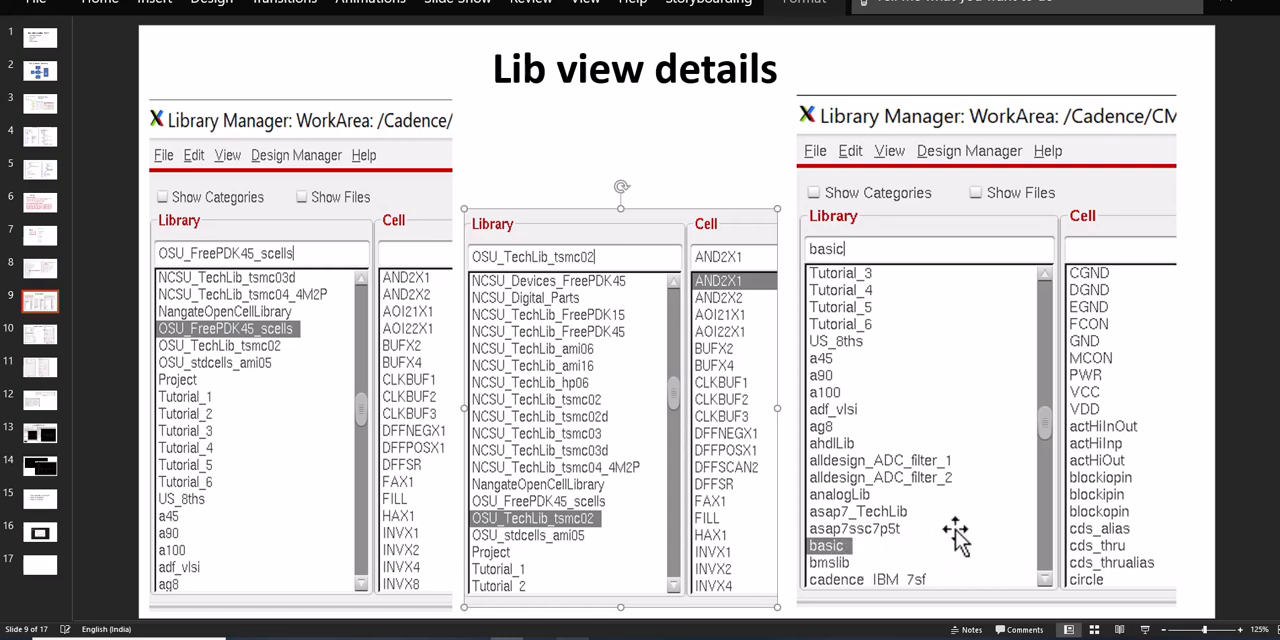
Examine the Verilog import slide's settings for target library, reference libraries, source file, HDL view and structural view names
key("Page_Down")
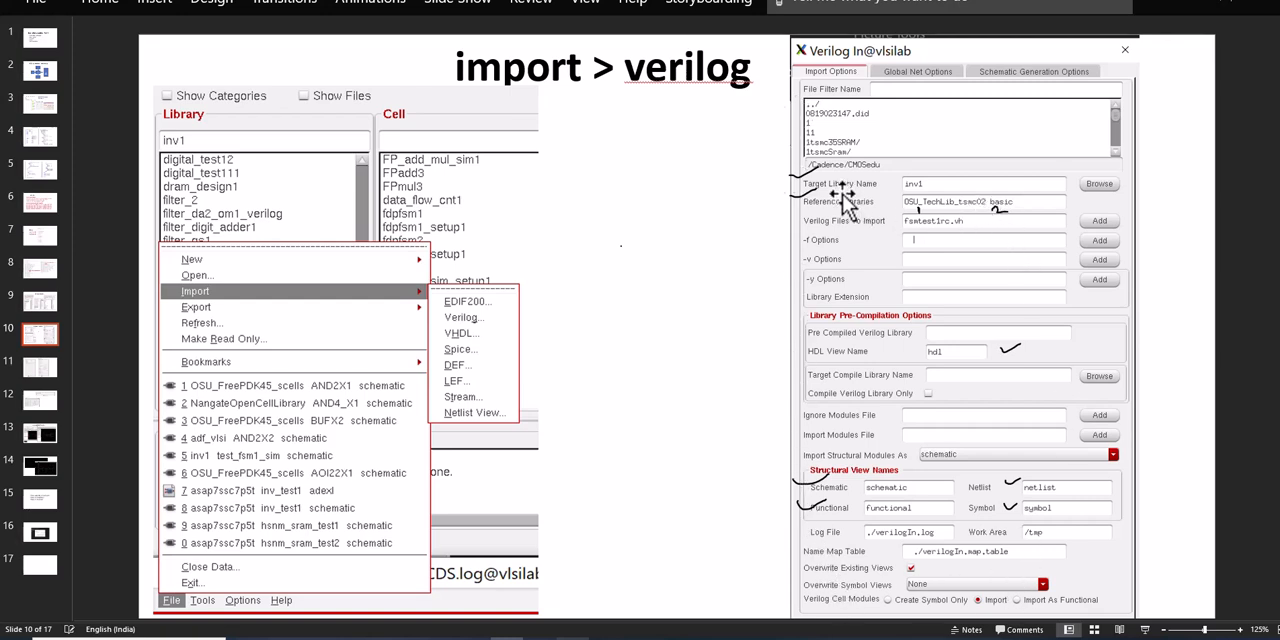
left_click(906, 236)
scroll(1000, 250, "up", 8, "ctrl")
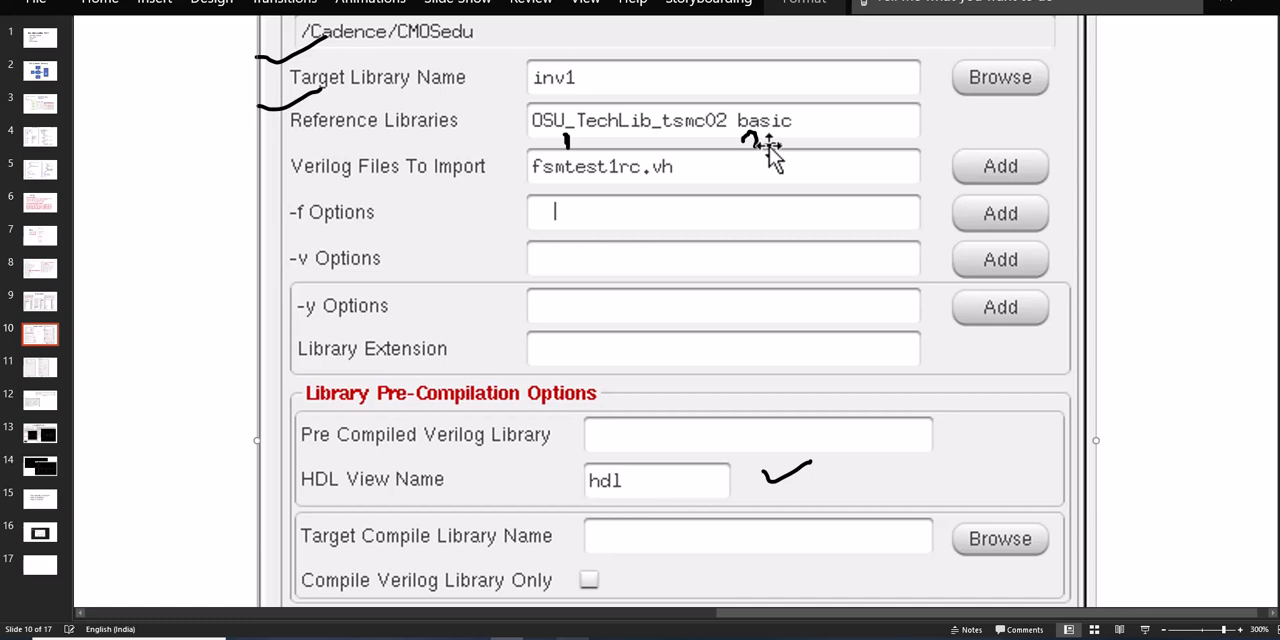
scroll(737, 220, "down", 5)
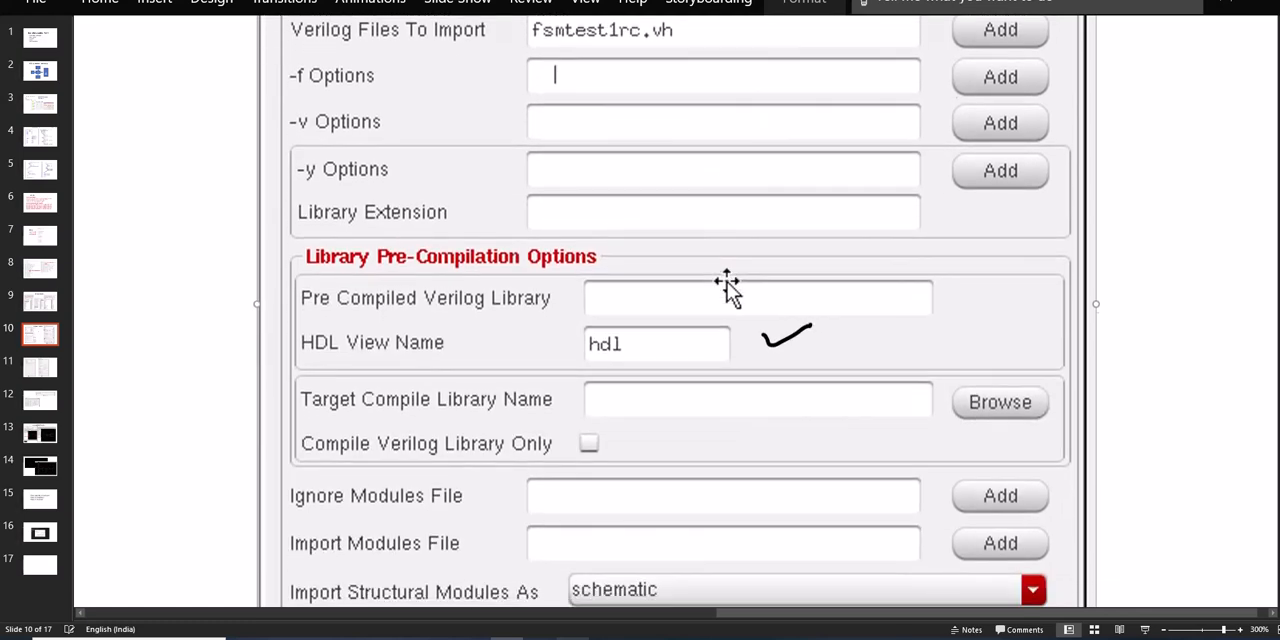
scroll(727, 288, "down", 6)
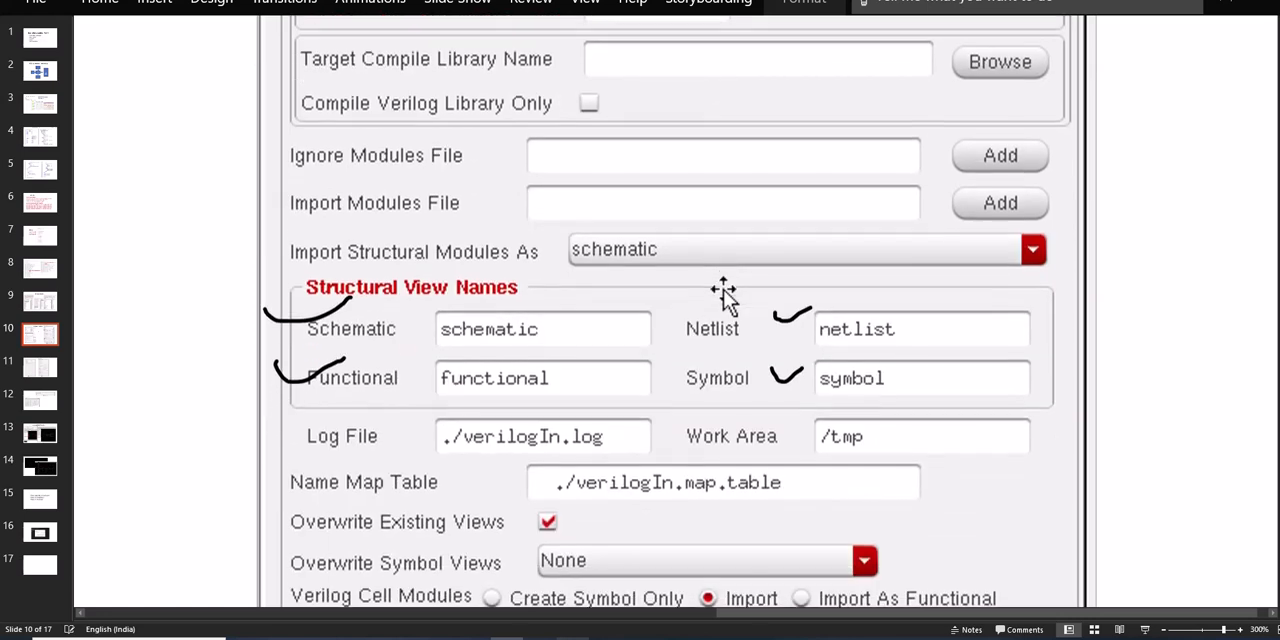
scroll(725, 295, "down", 1)
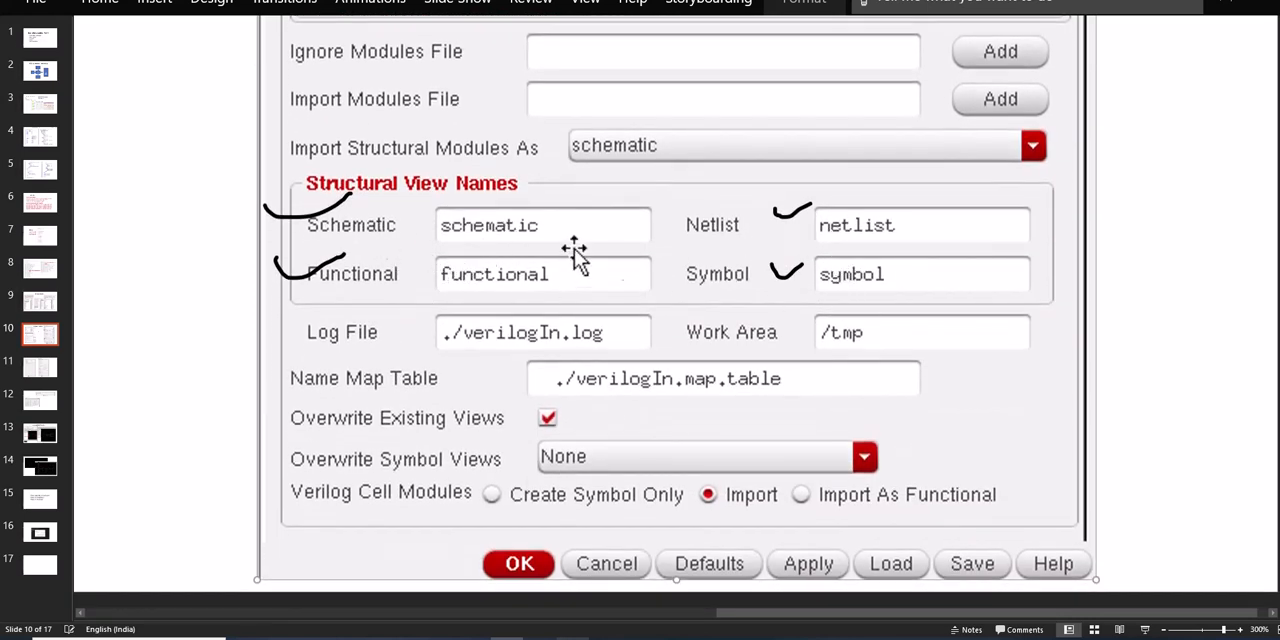
scroll(743, 346, "down", 3)
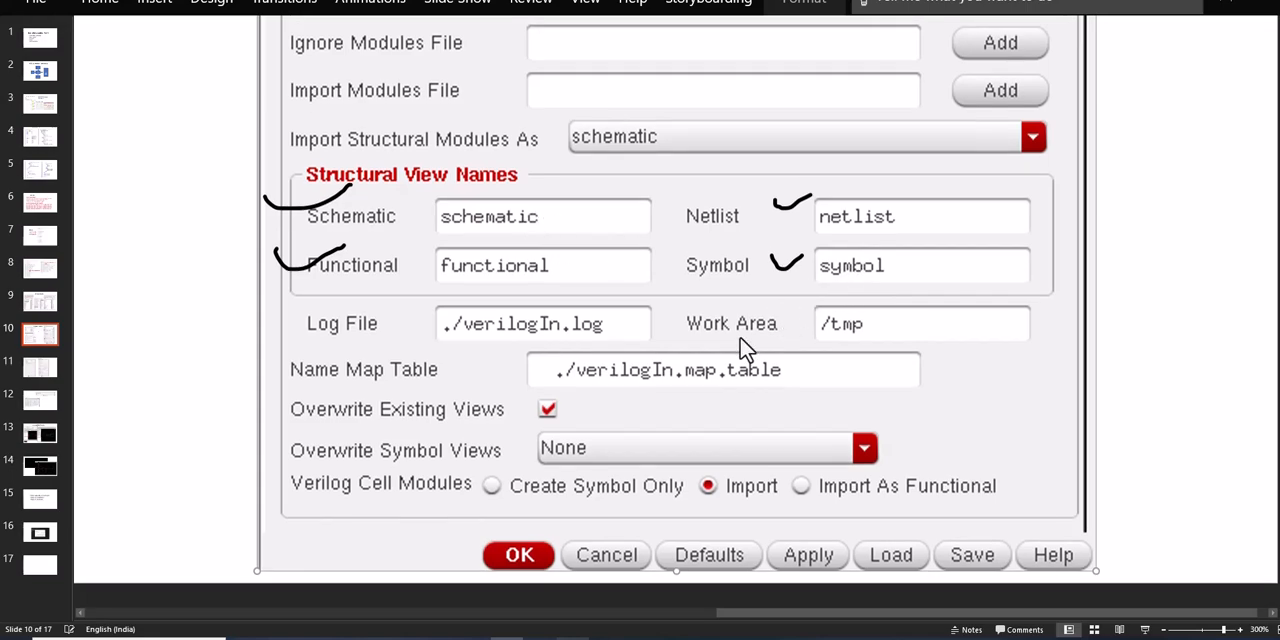
scroll(743, 348, "up", 1)
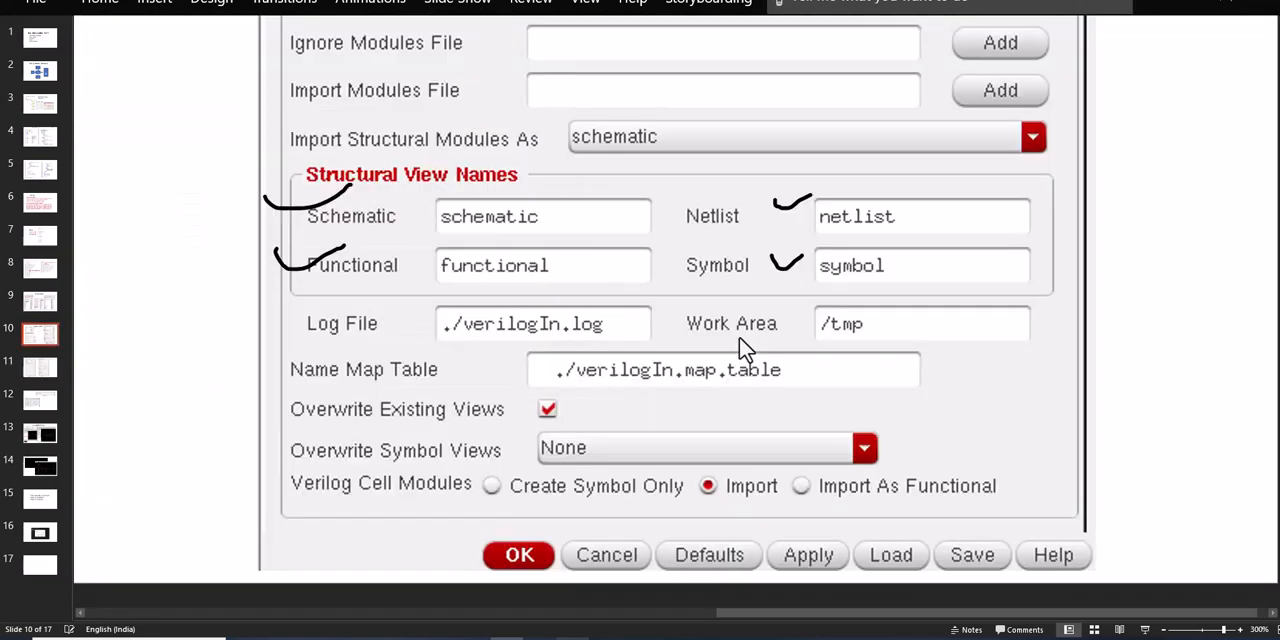
scroll(743, 348, "down", 5, "ctrl")
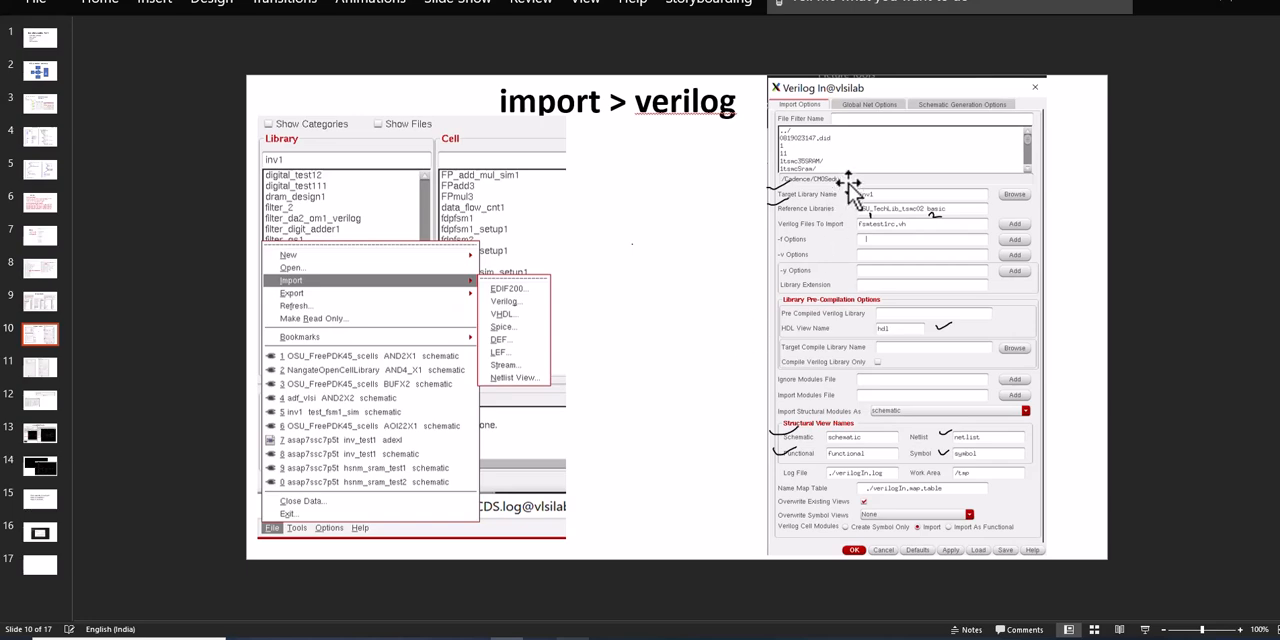
Review the slides on global net and schematic generation options, the import log, the resulting symbol and schematic, and the simulation waveforms
left_click(873, 110)
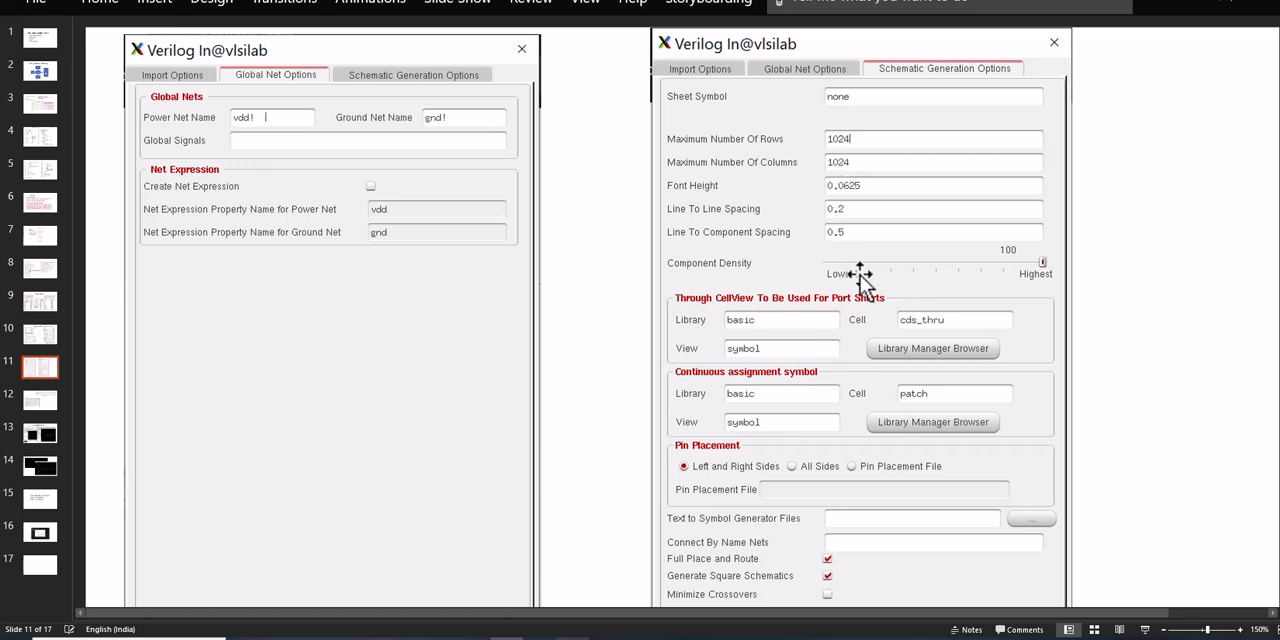
scroll(805, 380, "down", 3)
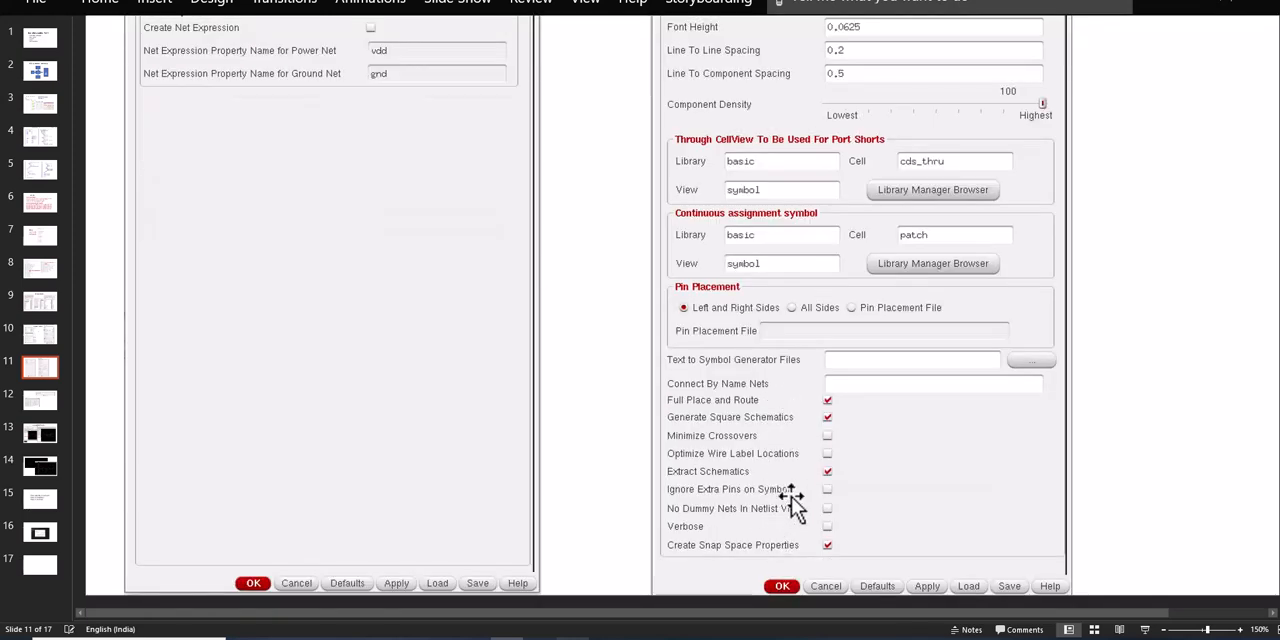
scroll(788, 482, "down", 3, "ctrl")
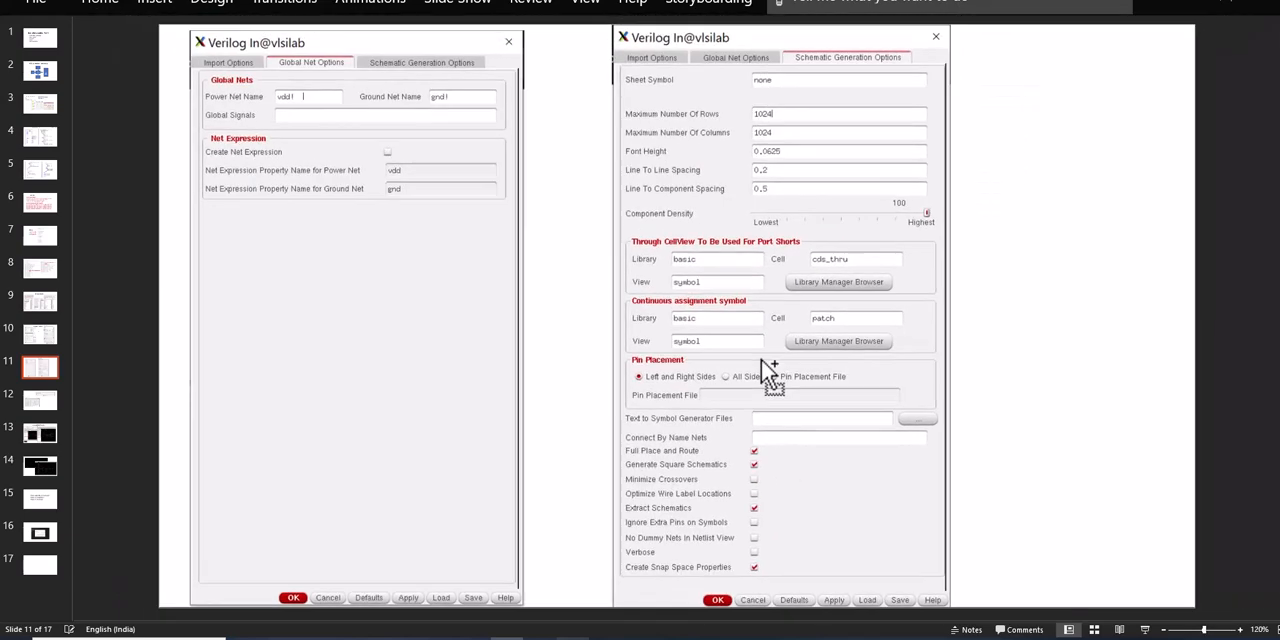
scroll(768, 390, "down", 1)
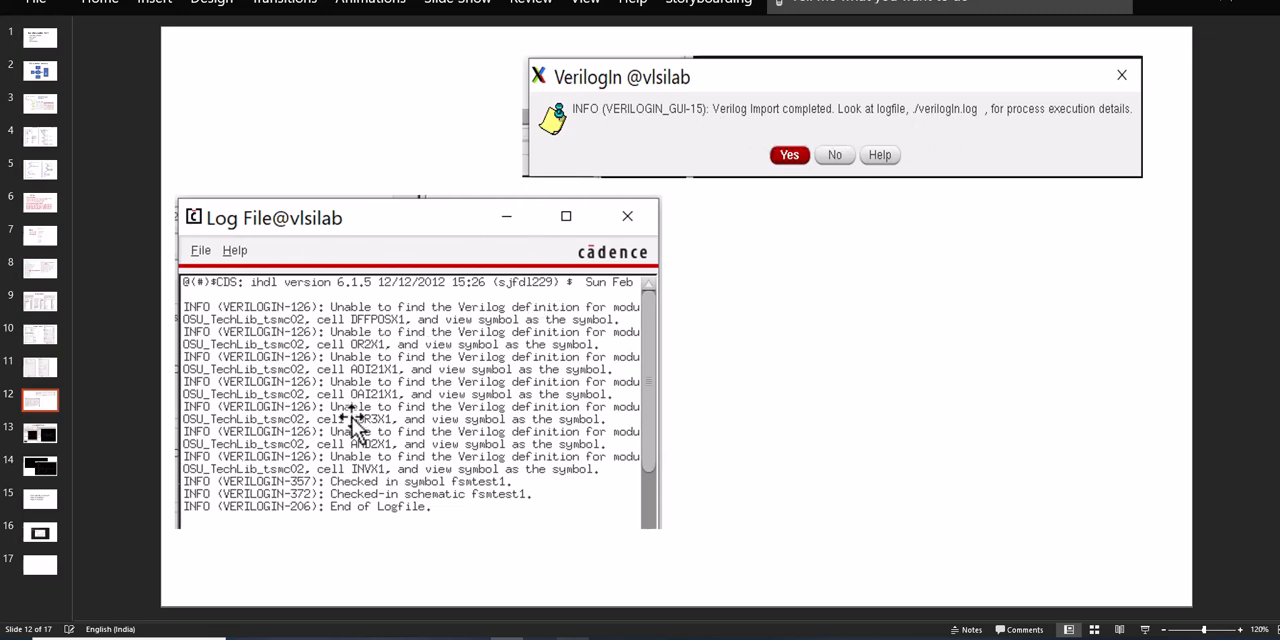
key("Page_Down")
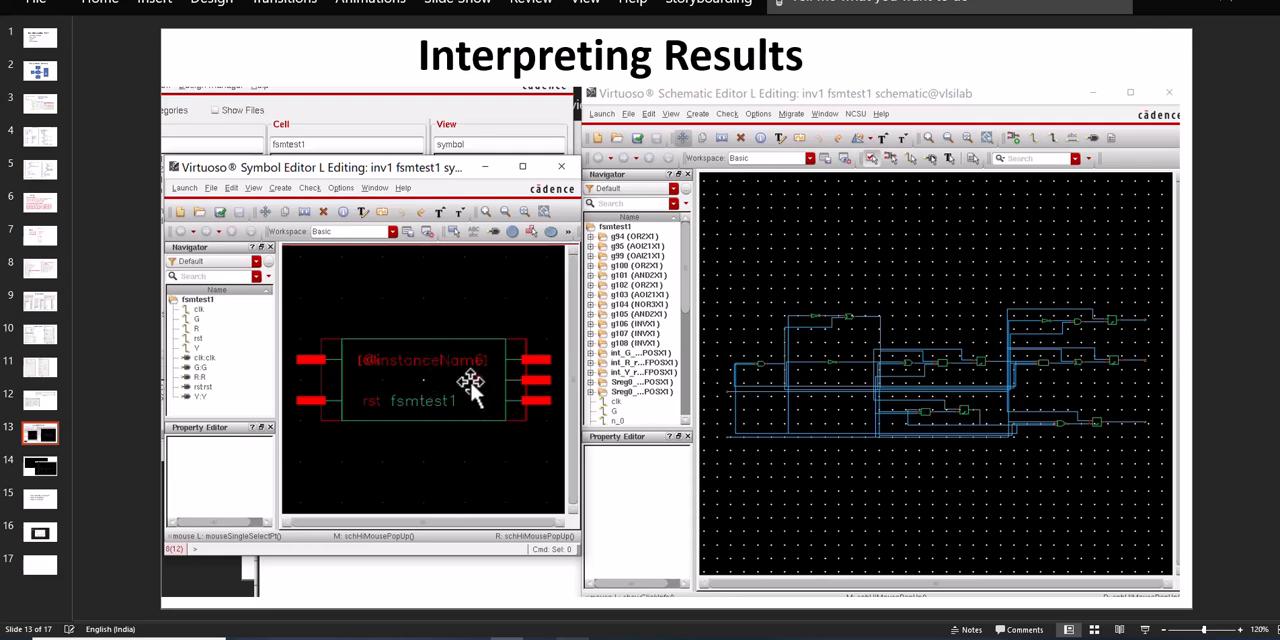
scroll(428, 253, "down", 1)
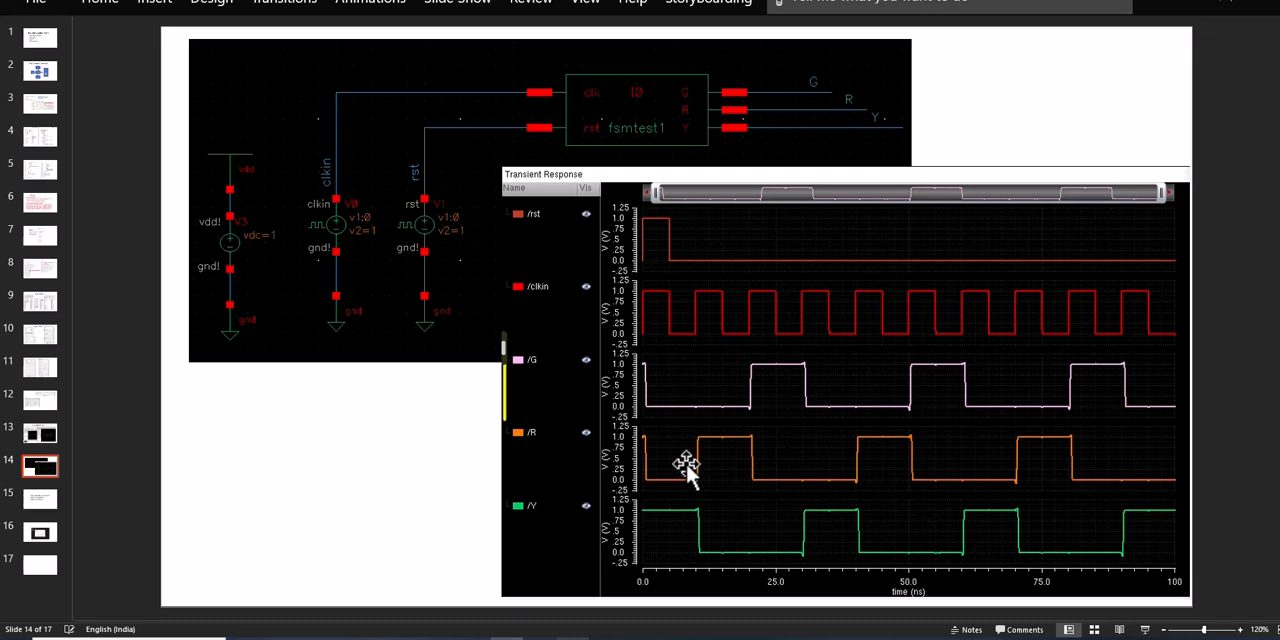
key("Page_Down")
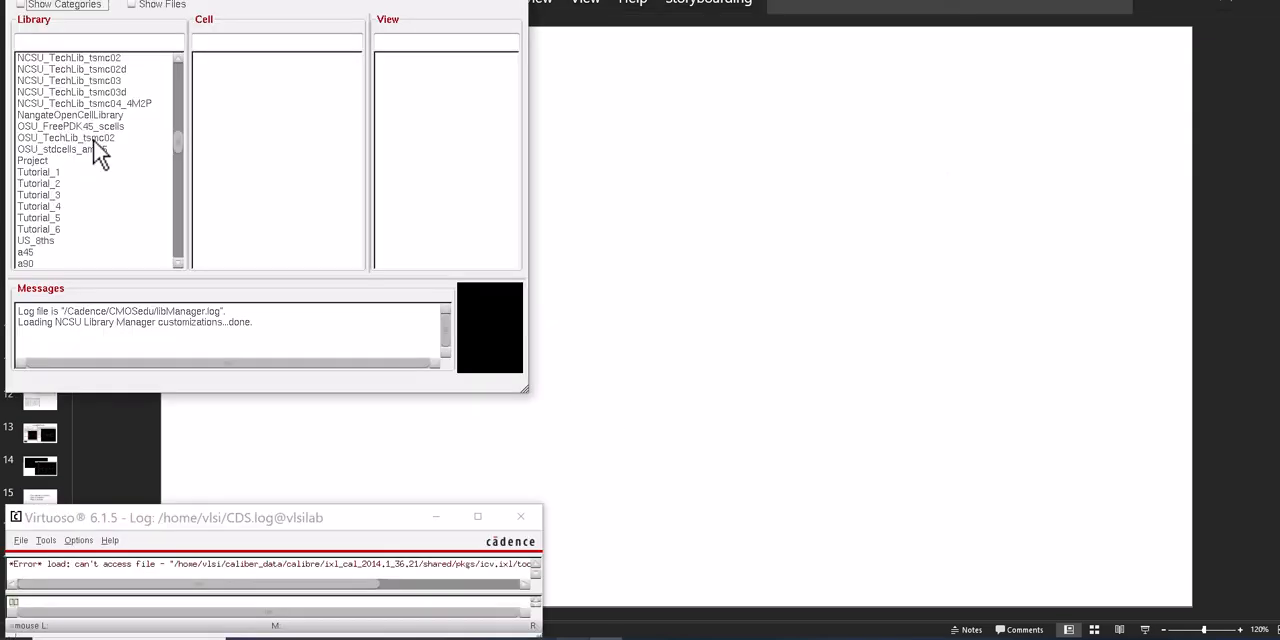
In the Virtuoso Library Manager, inspect the OSU_TechLib_tsmc02 library's cells and the views of its CLKBUF1 and CLKBUF2 cells
left_click(40, 139)
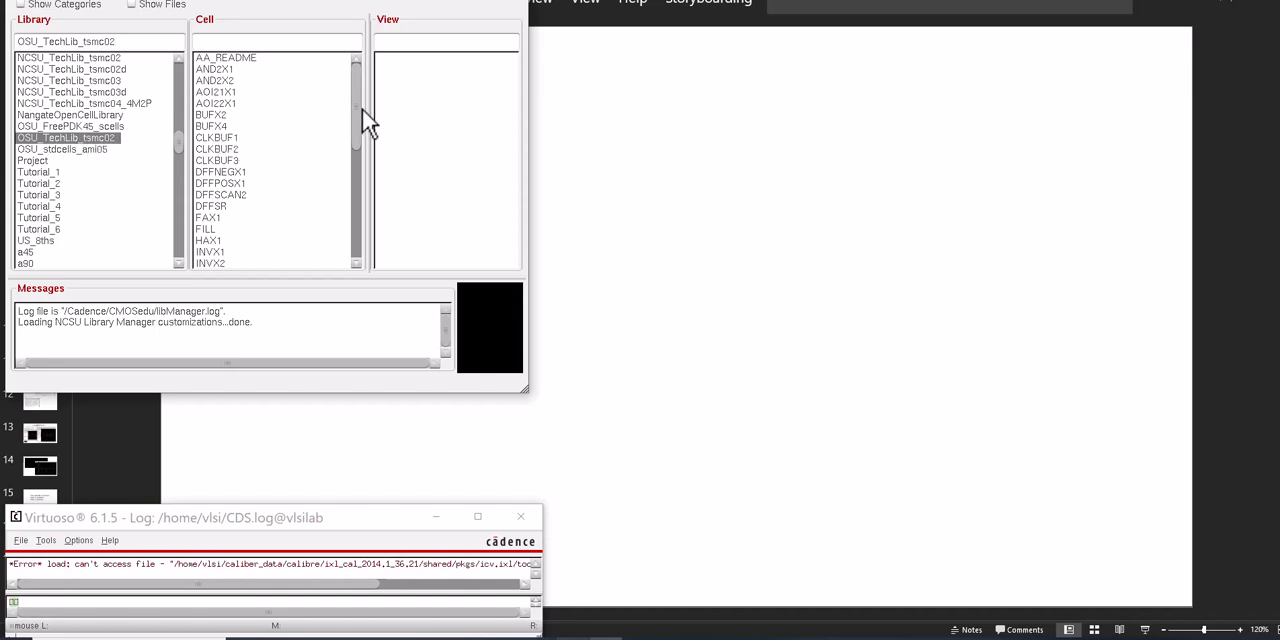
left_click(207, 138)
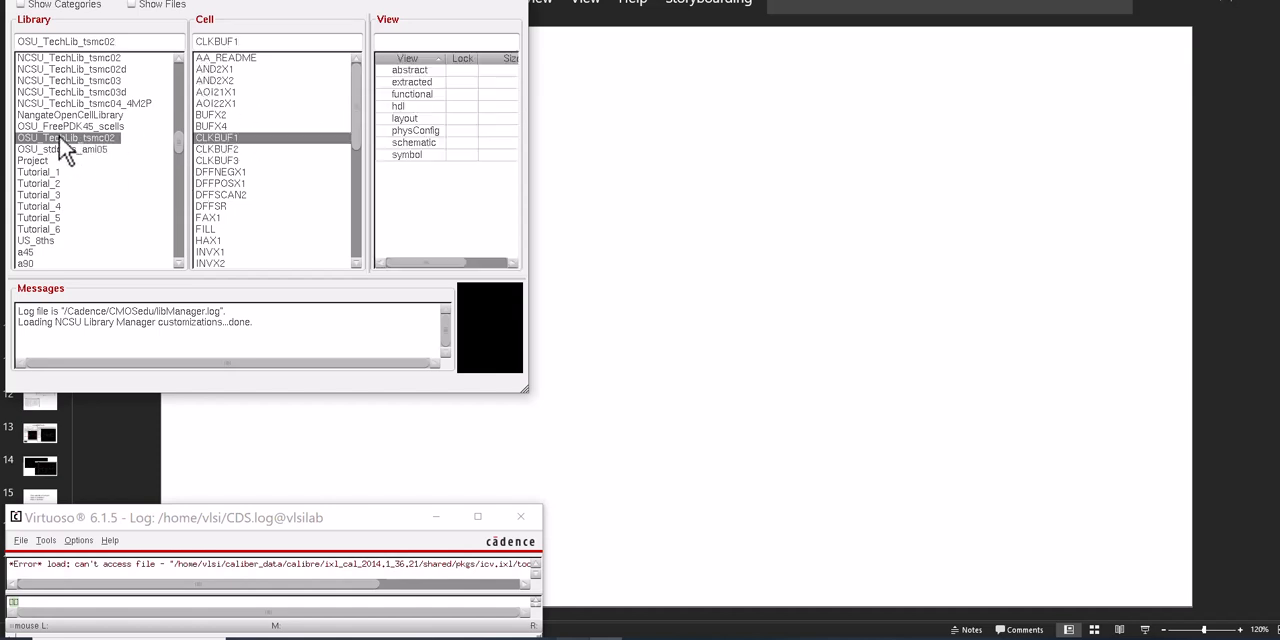
left_click(222, 150)
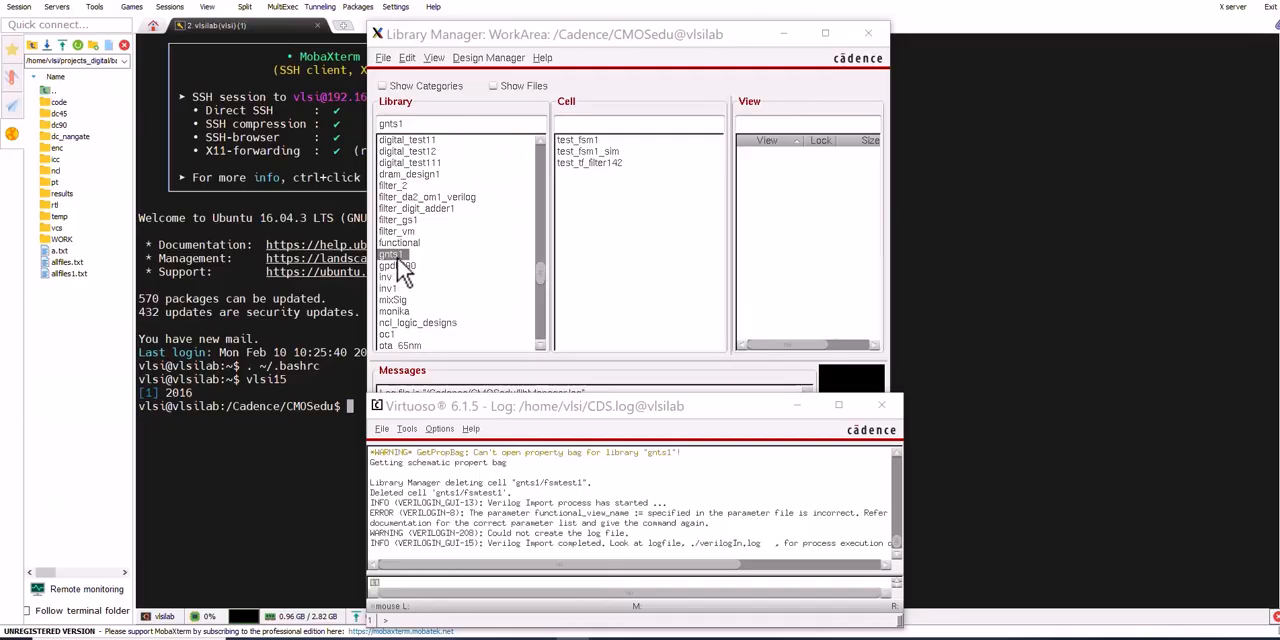
Check the cells of the gnts1 library, and open the Verilog import form from the Virtuoso log window
left_click_drag(416, 125, 358, 123)
left_click(605, 174)
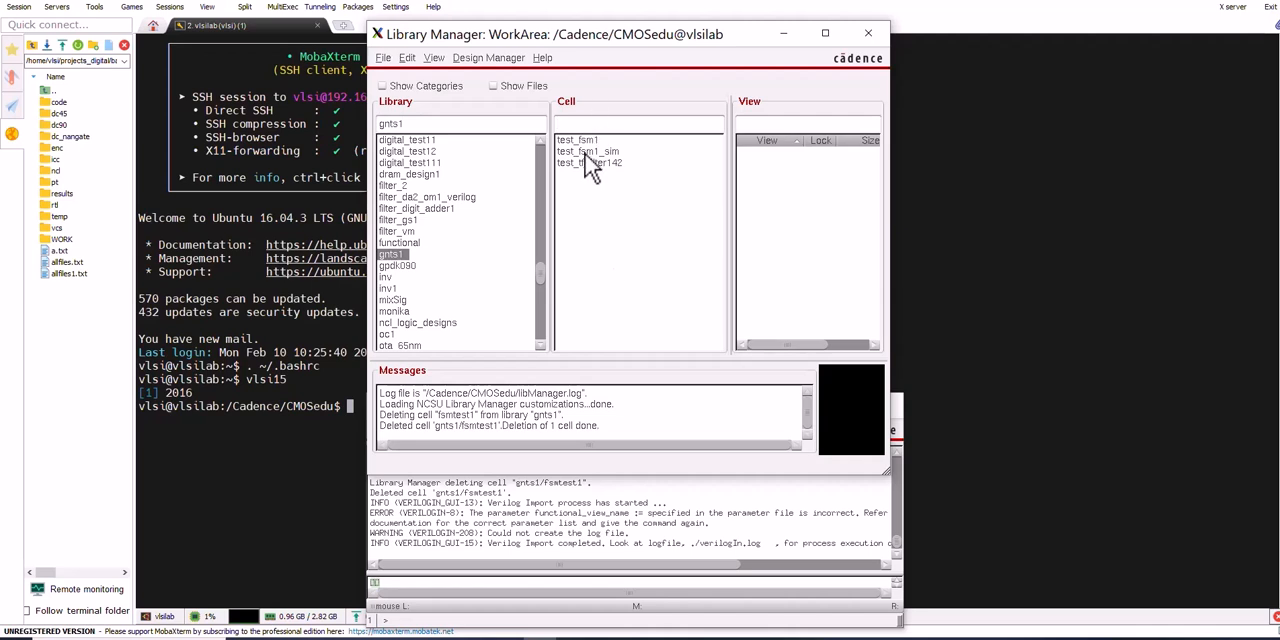
left_click(392, 488)
left_click(381, 429)
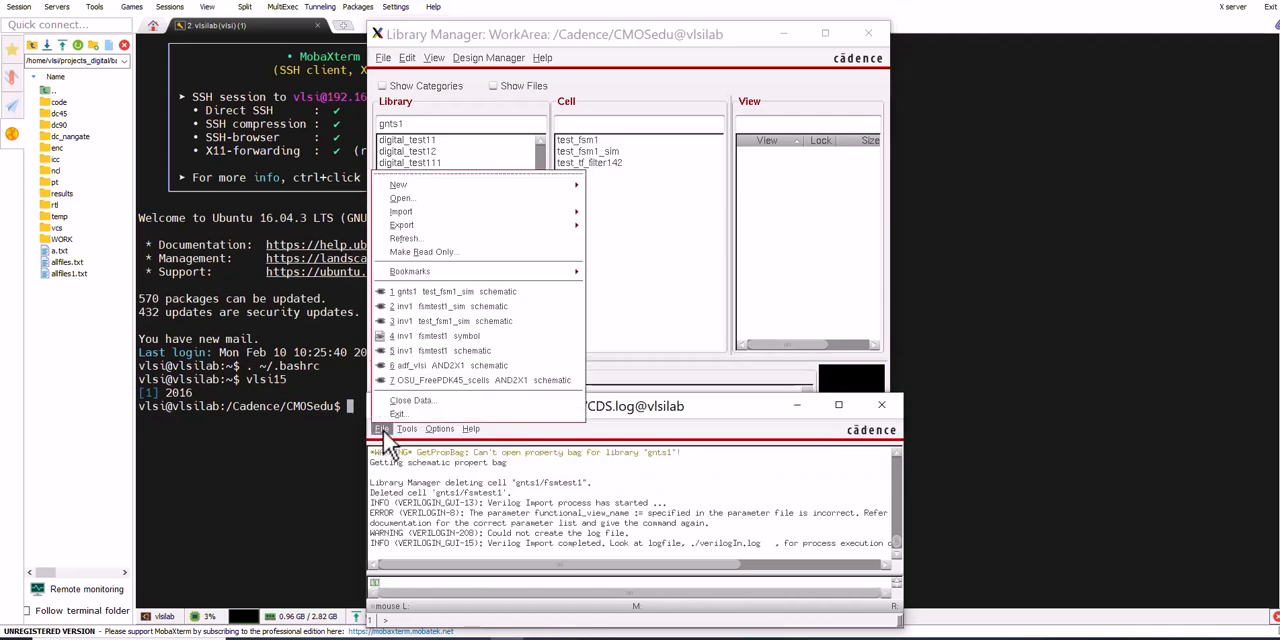
mouse_move(576, 211)
left_click(620, 233)
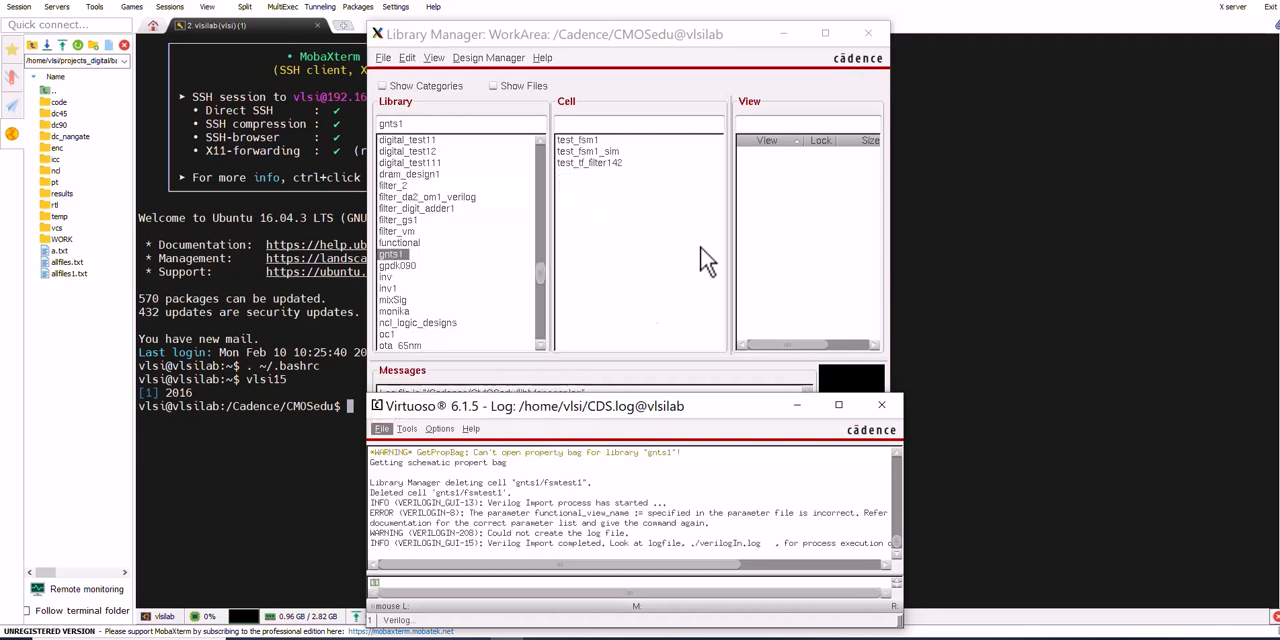
Name the functional view "functional" and import fsmtest1rc.vh into library gnts1 with reference libraries OSU_TechLib_tsmc02 and basic
left_click_drag(676, 152, 620, 152)
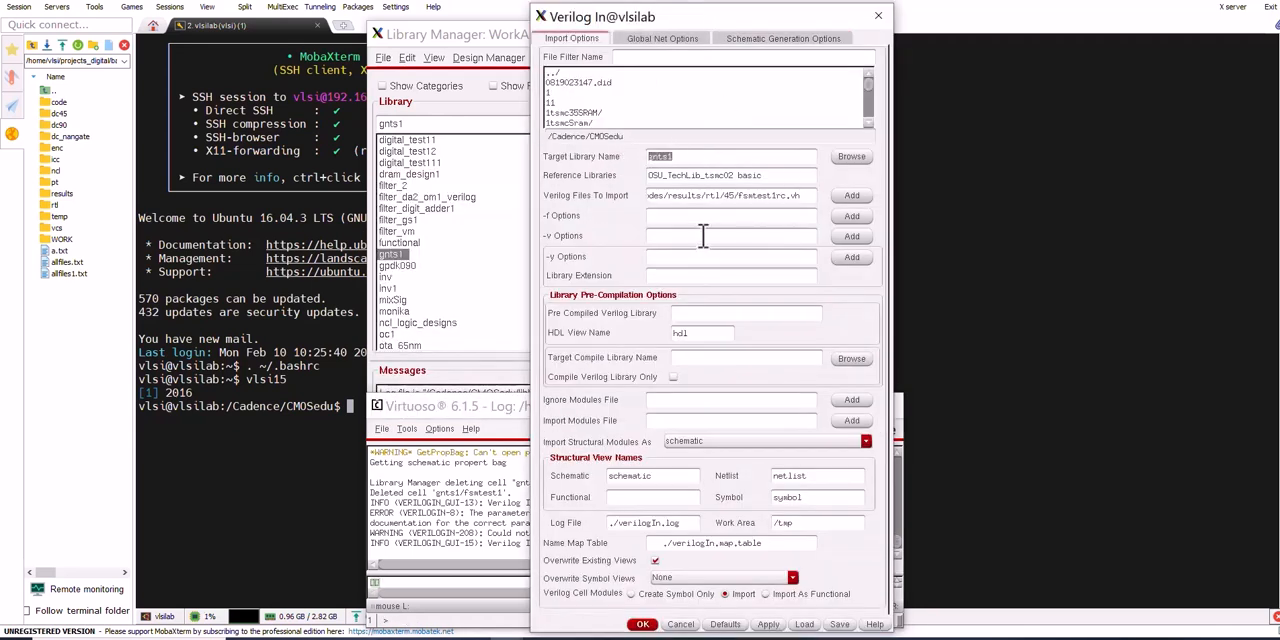
left_click_drag(770, 175, 624, 175)
left_click_drag(806, 195, 735, 197)
left_click(662, 40)
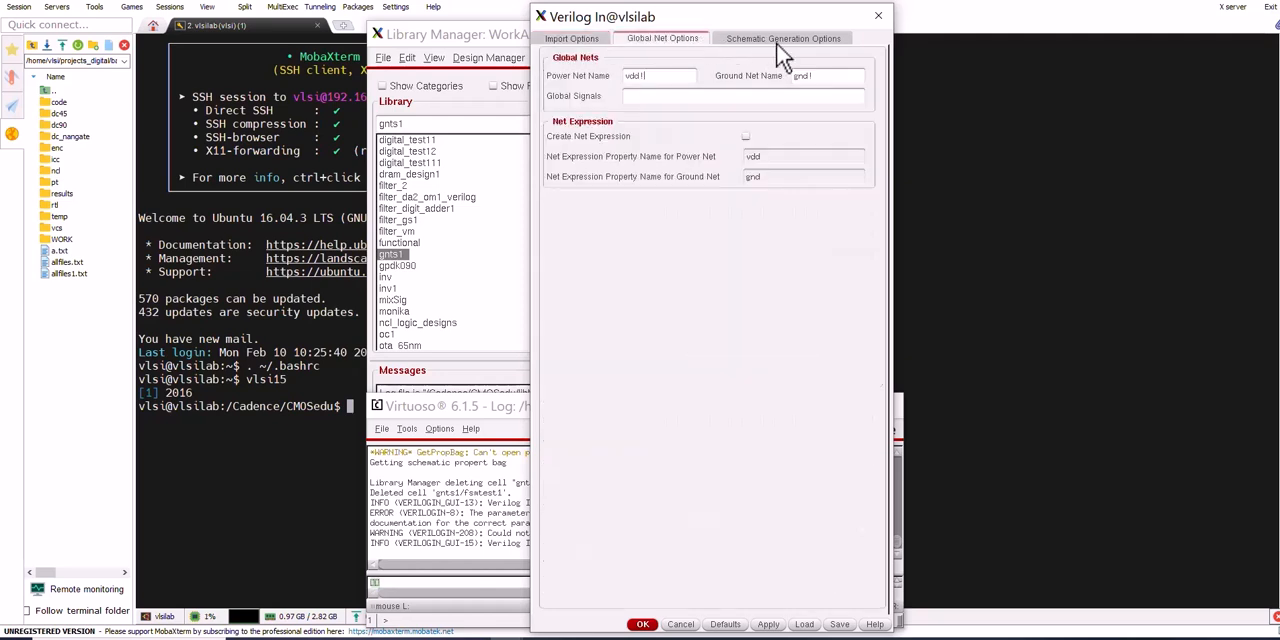
left_click(783, 40)
left_click(571, 38)
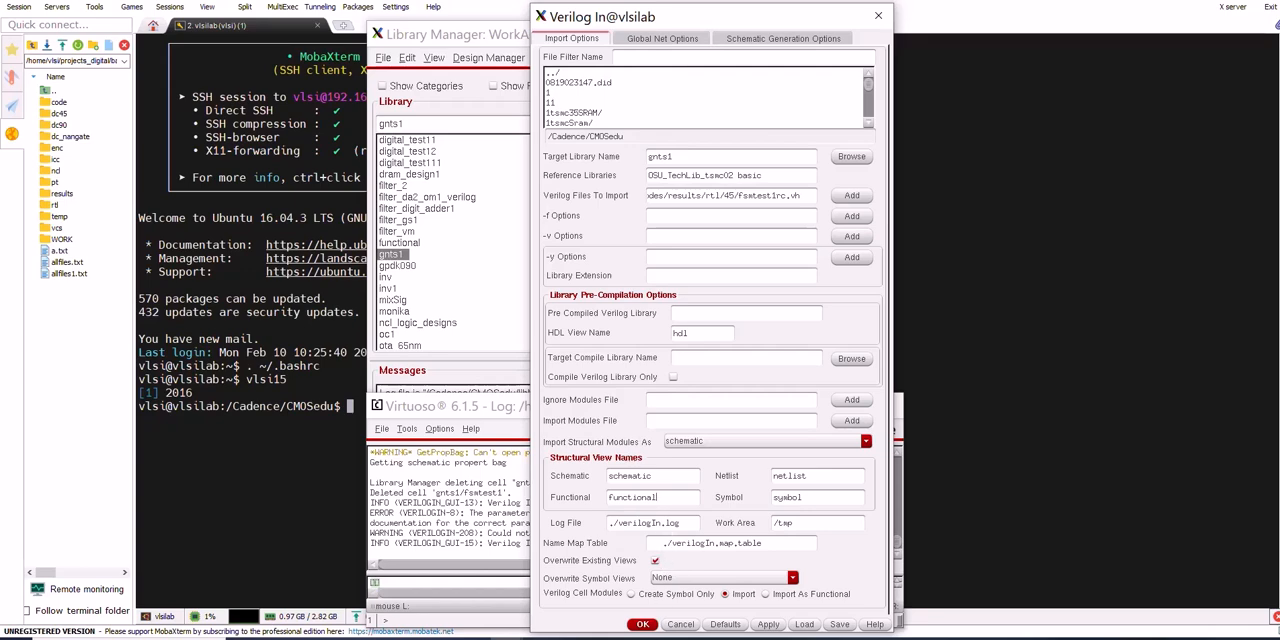
left_click(643, 624)
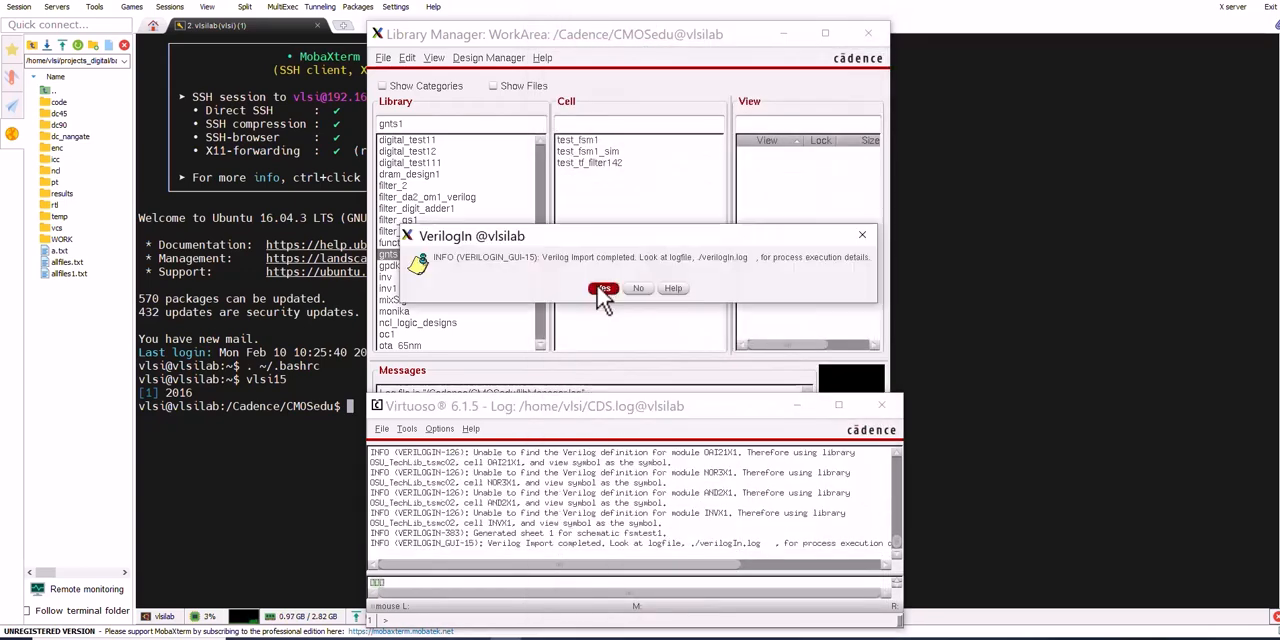
left_click(601, 289)
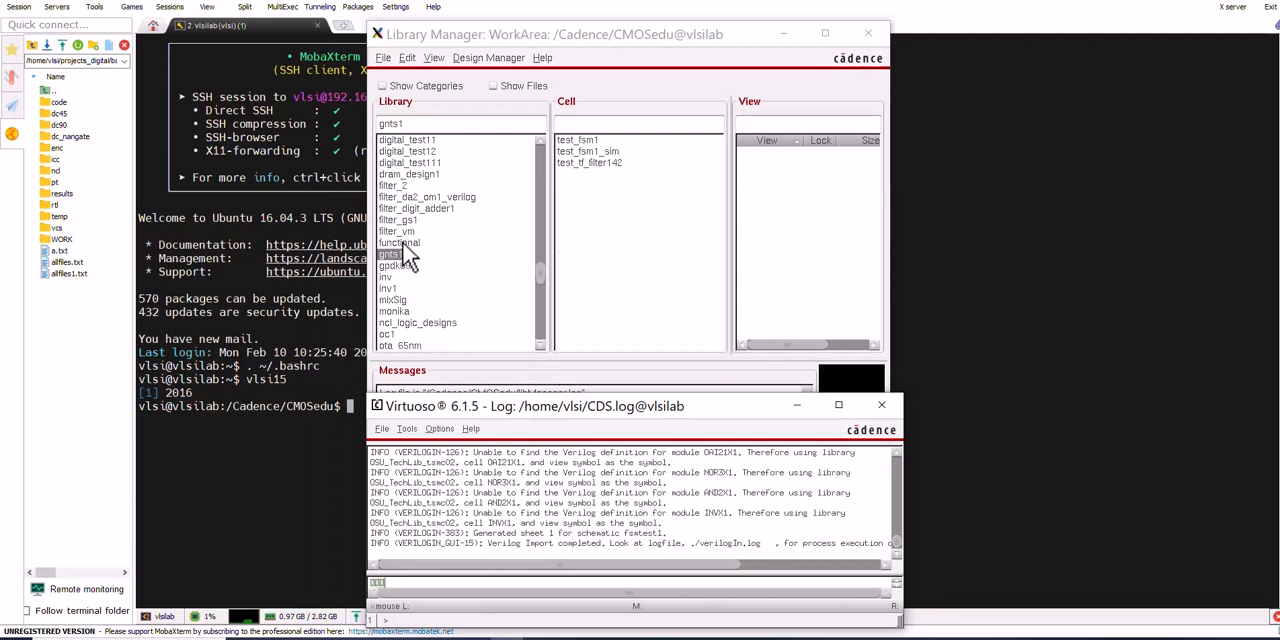
Refresh the gnts1 cell list, open the schematic view of cell fsmtest1, and move the editor window clear of the library list
left_click(401, 244)
left_click(393, 255)
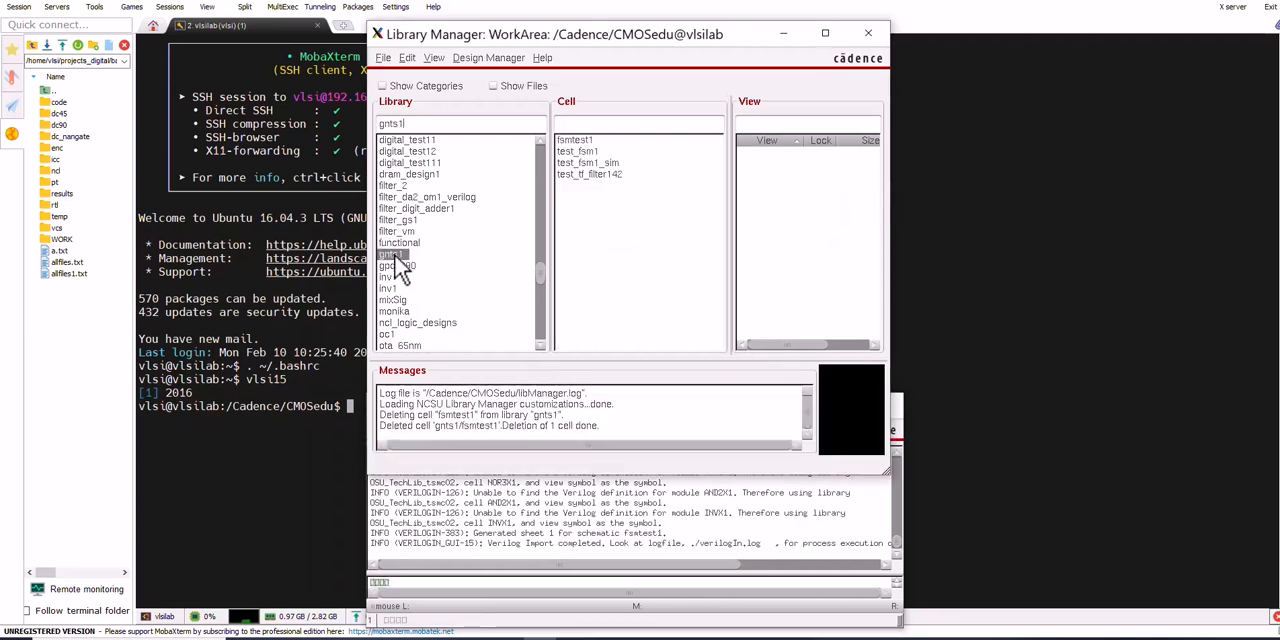
left_click(570, 140)
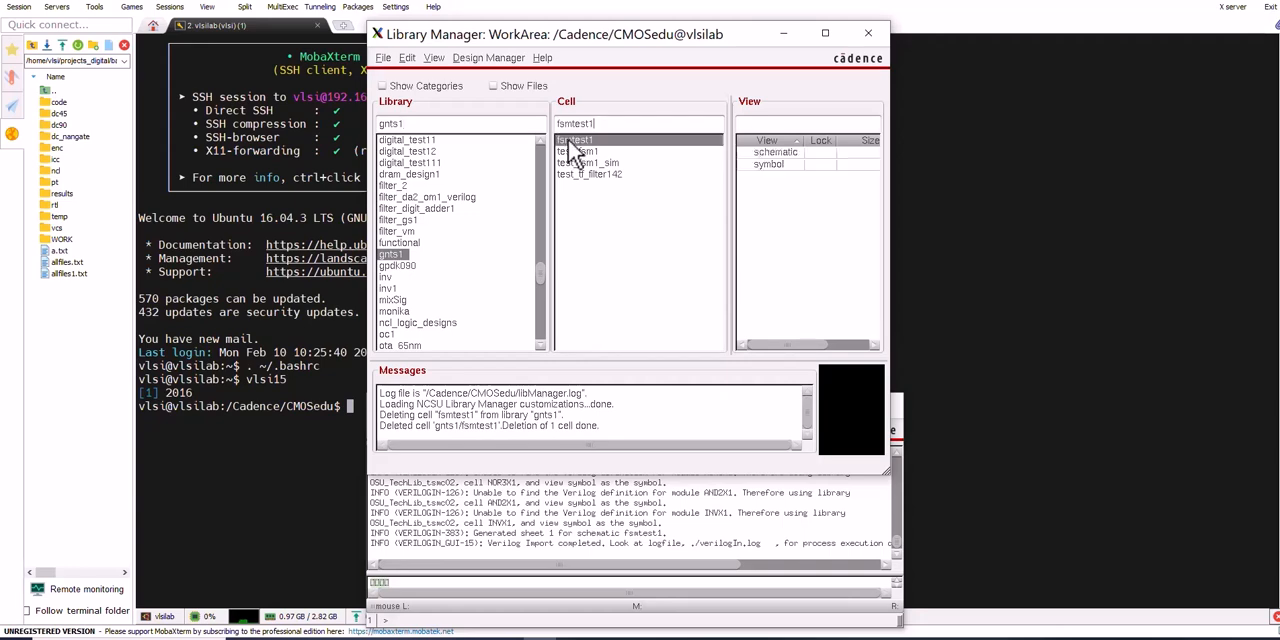
double_click(778, 154)
left_click_drag(716, 91, 921, 173)
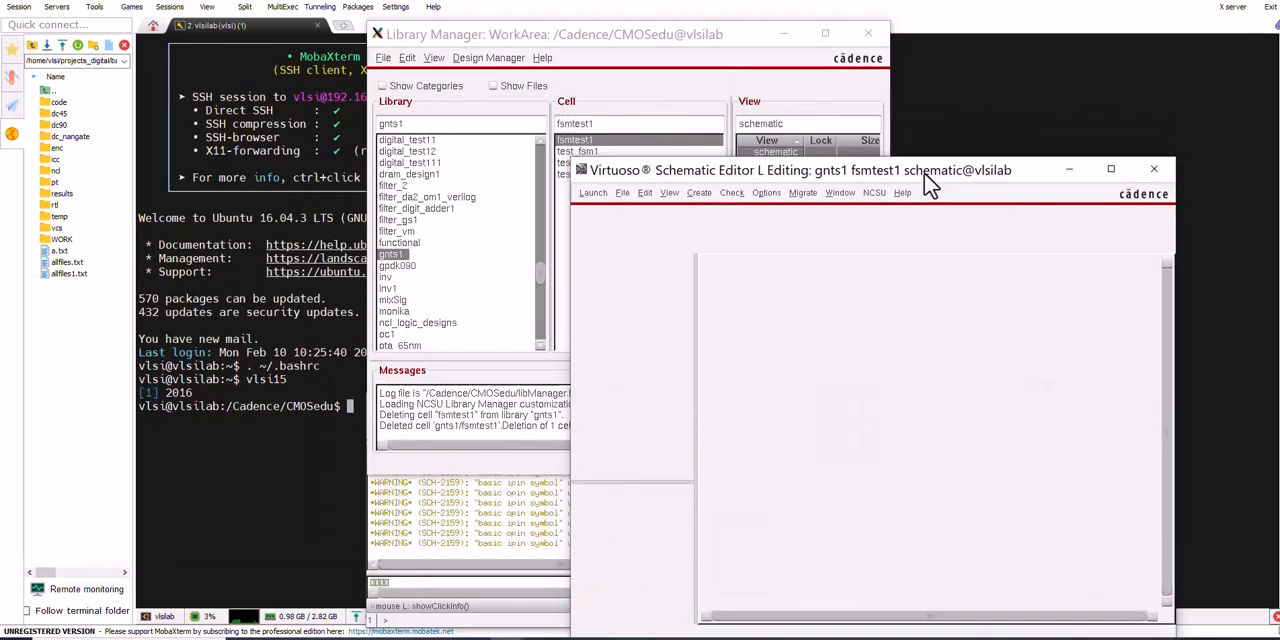
Open the symbol view of cell fsmtest1 and arrange the symbol and schematic editor windows side by side
left_click_drag(805, 180, 805, 234)
left_click(776, 164)
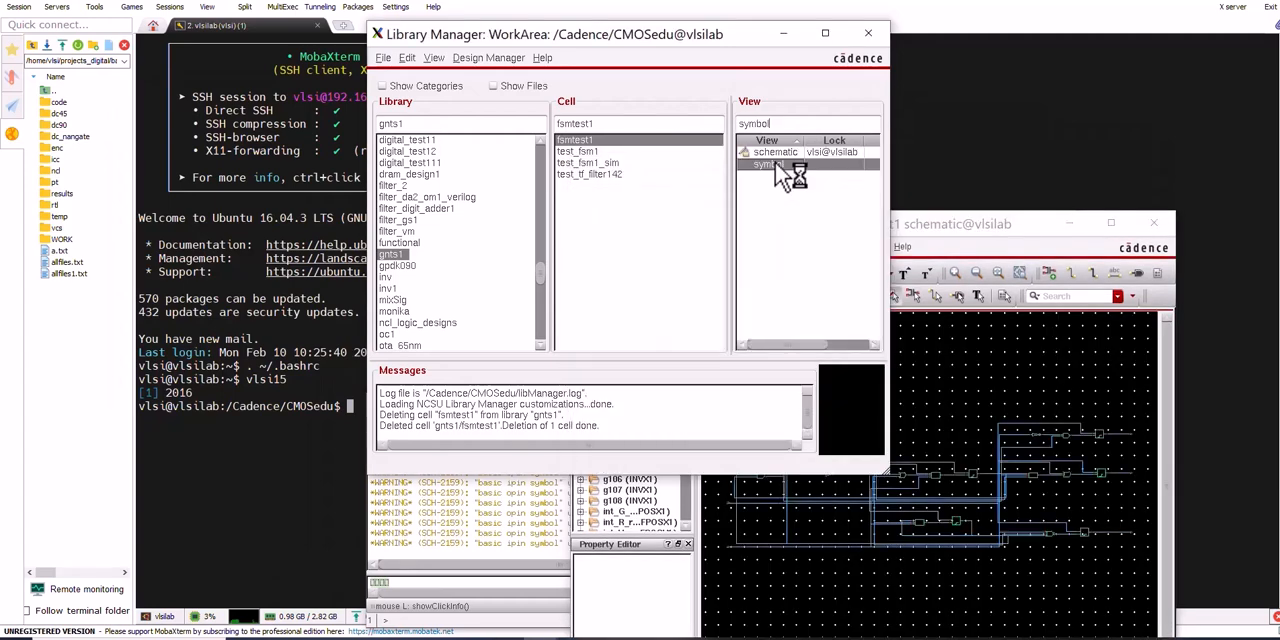
double_click(776, 166)
left_click_drag(388, 82, 320, 81)
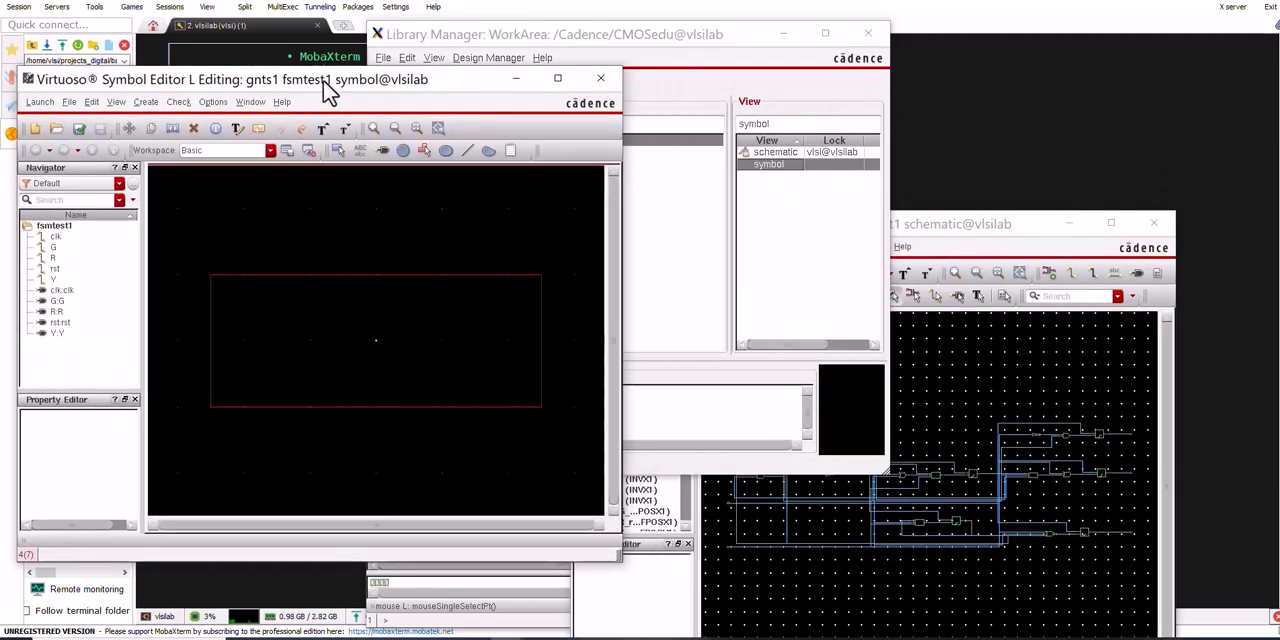
left_click_drag(946, 229, 975, 81)
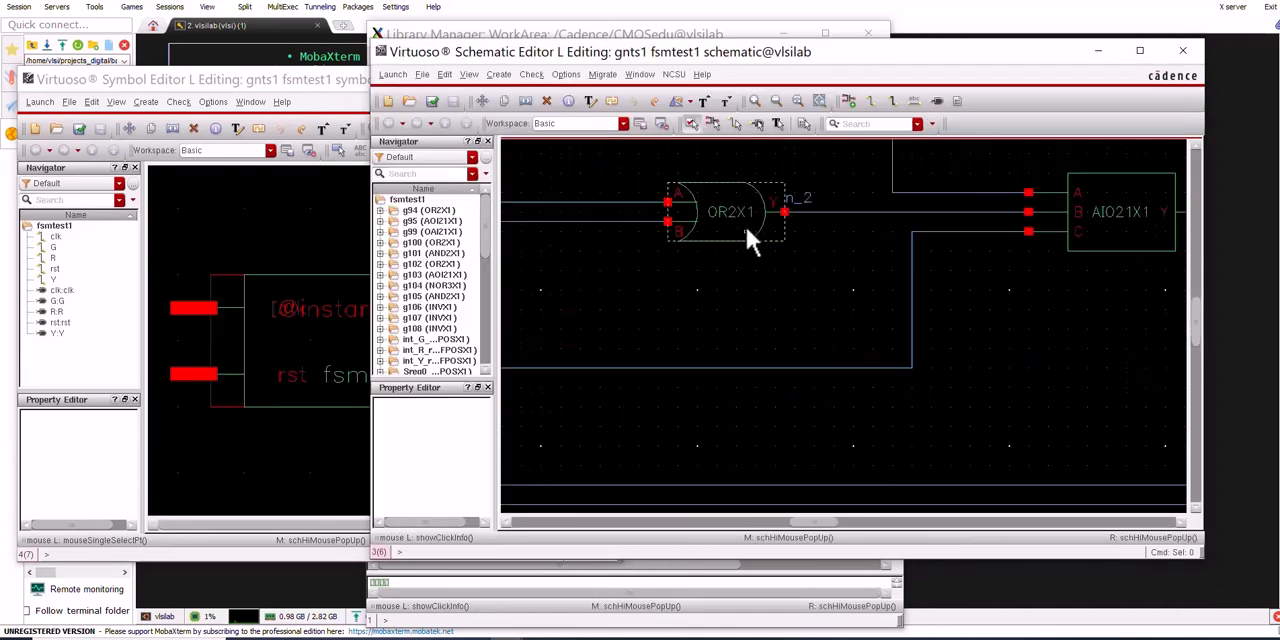
Descend read-only into the schematic of OR2X1 instance g100, examine its transistors, and return to the fsmtest1 schematic
left_click(746, 228)
key("e")
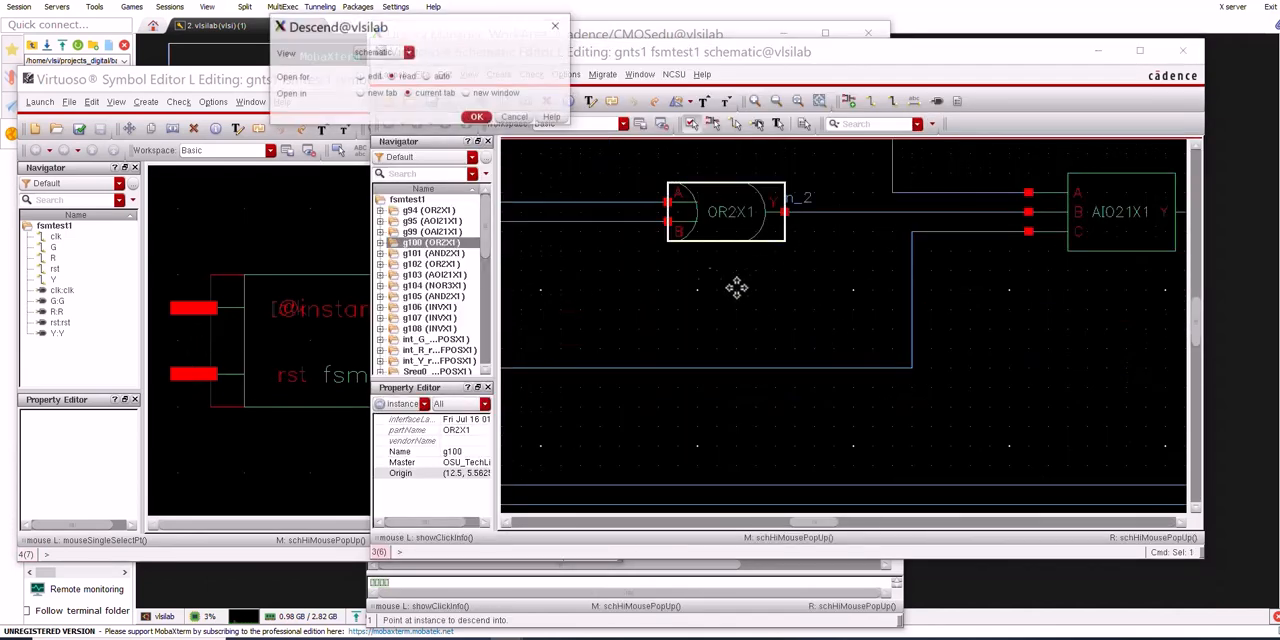
key("Return")
key("Escape")
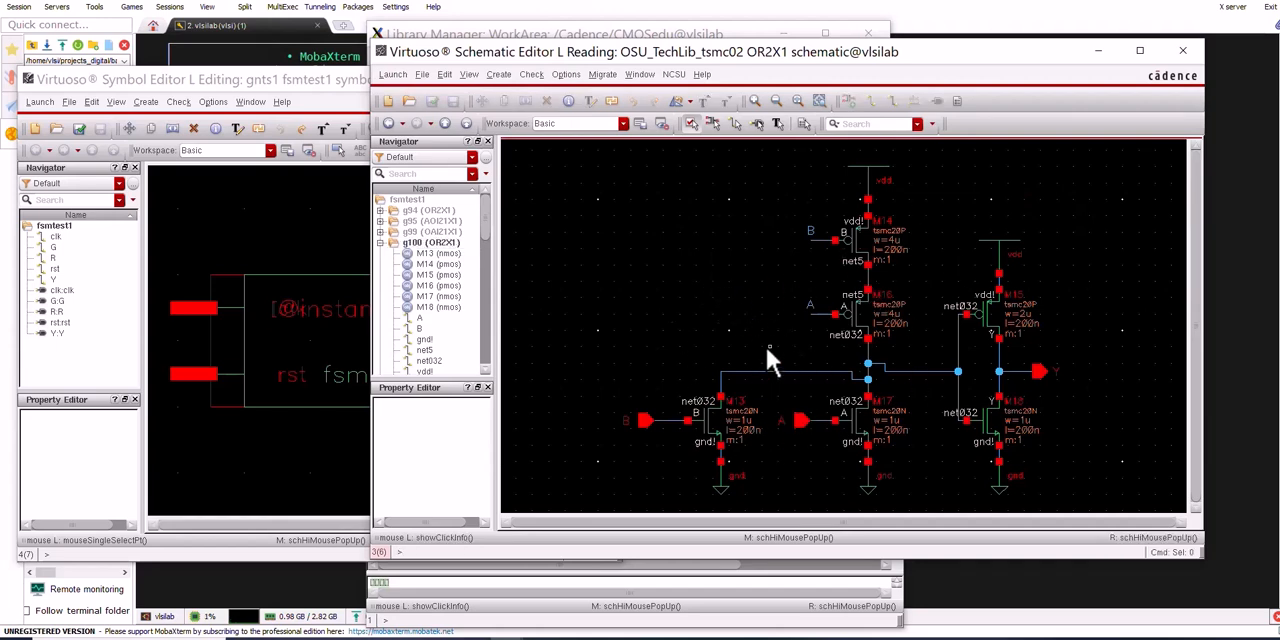
key("shift+b")
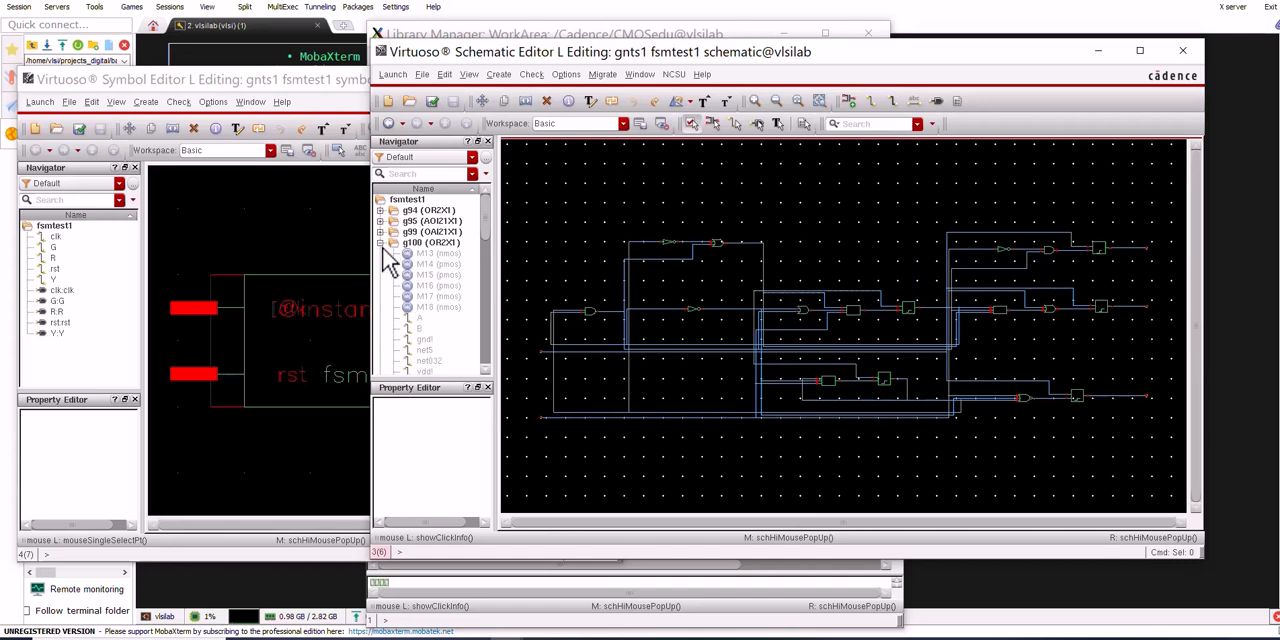
Review the generated fsmtest1 symbol, and close both the symbol and the schematic editor windows
left_click(281, 228)
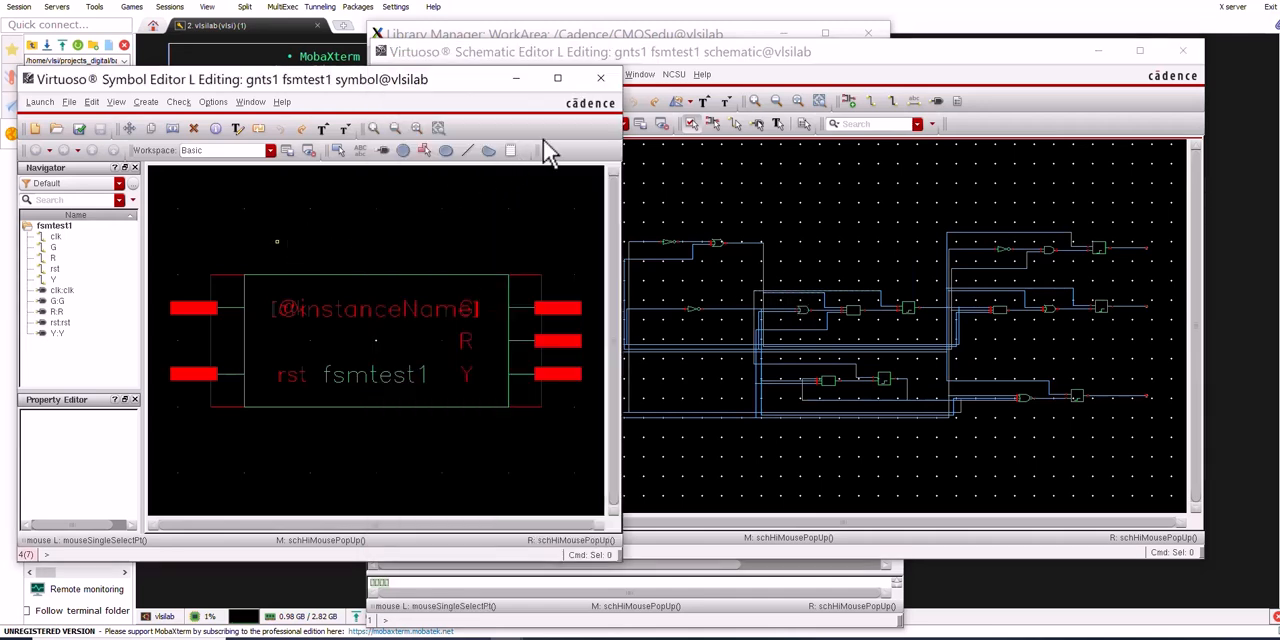
left_click(608, 83)
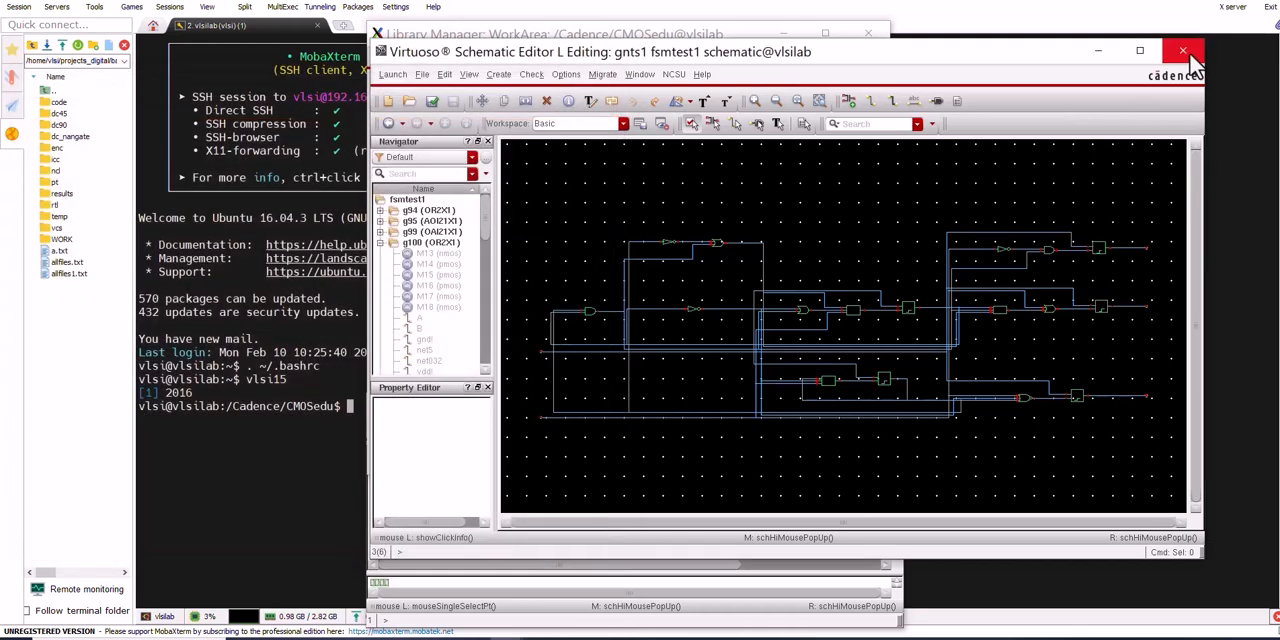
left_click(1190, 58)
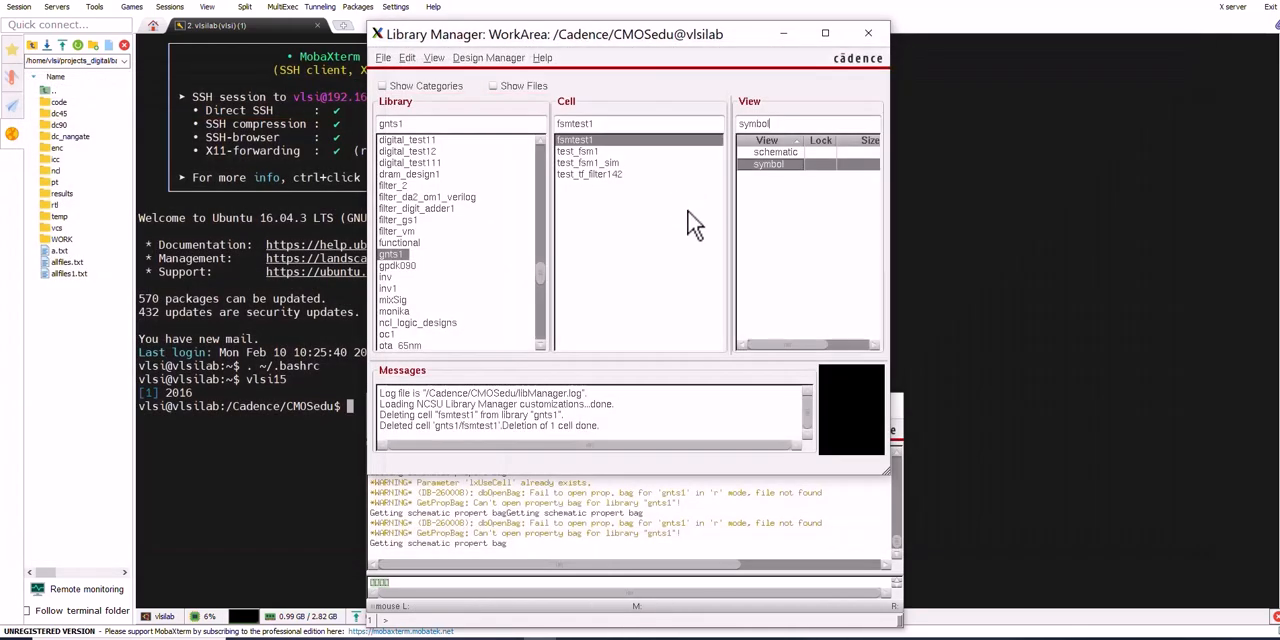
Create a schematic view for a cell named fsmtest1_sim in library gnts1 and move its editor window clear of the cell list
left_click(623, 123)
type("_sim")
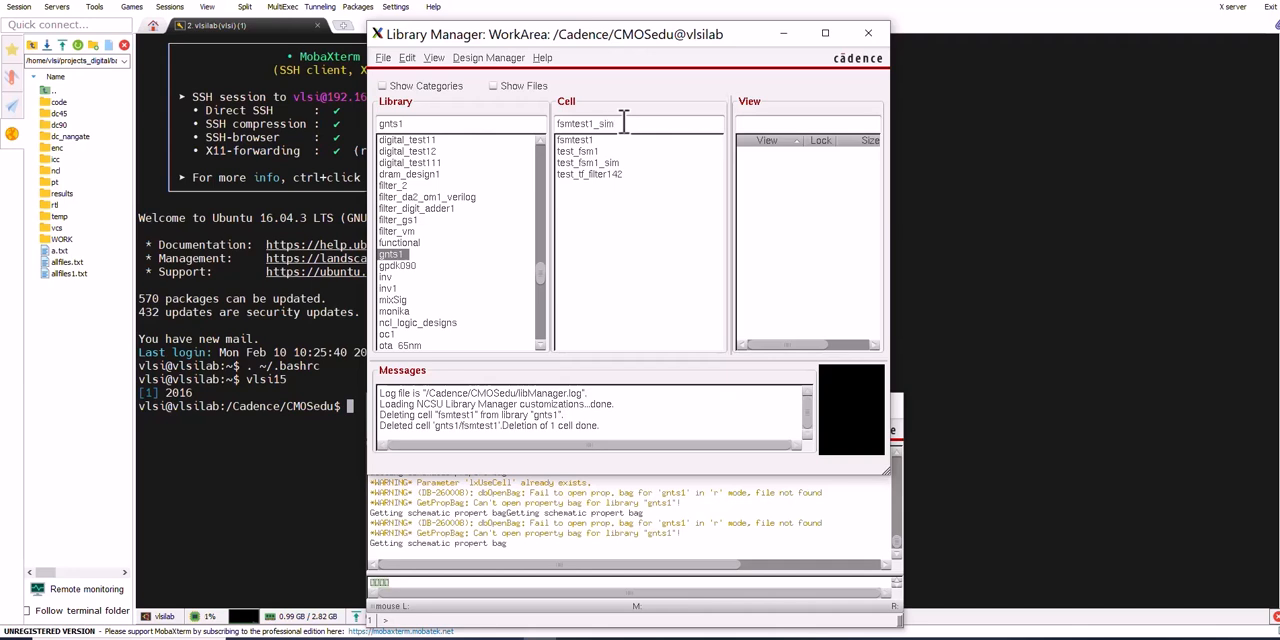
key("Return")
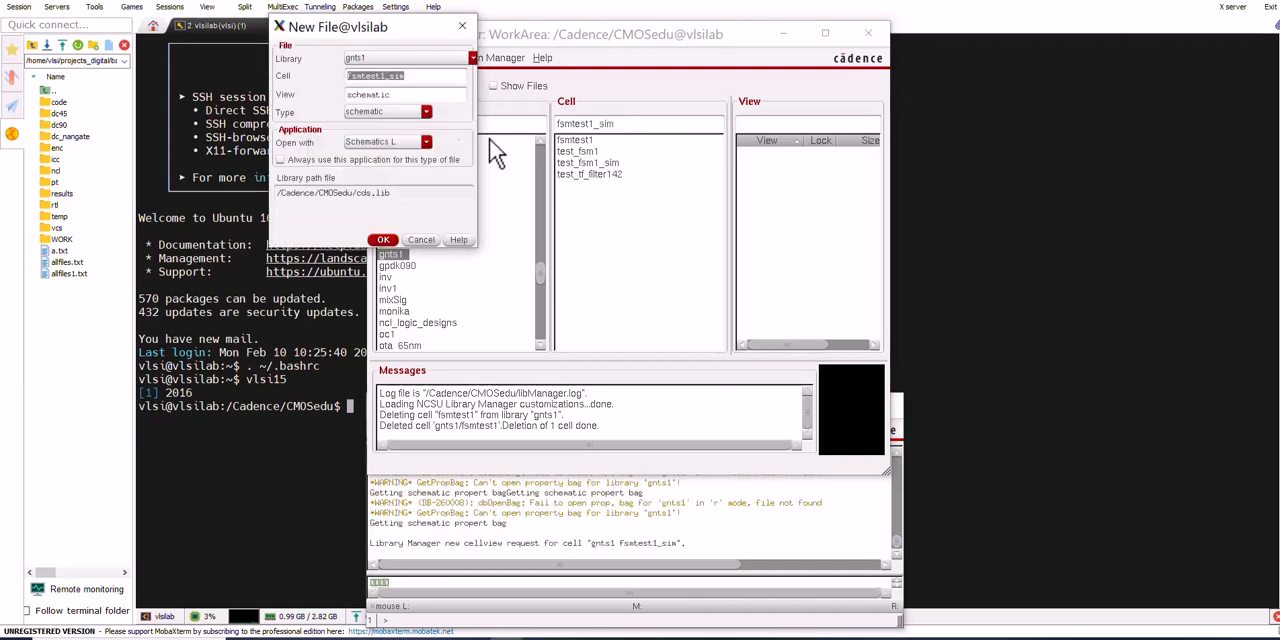
left_click(385, 241)
left_click_drag(465, 92, 915, 240)
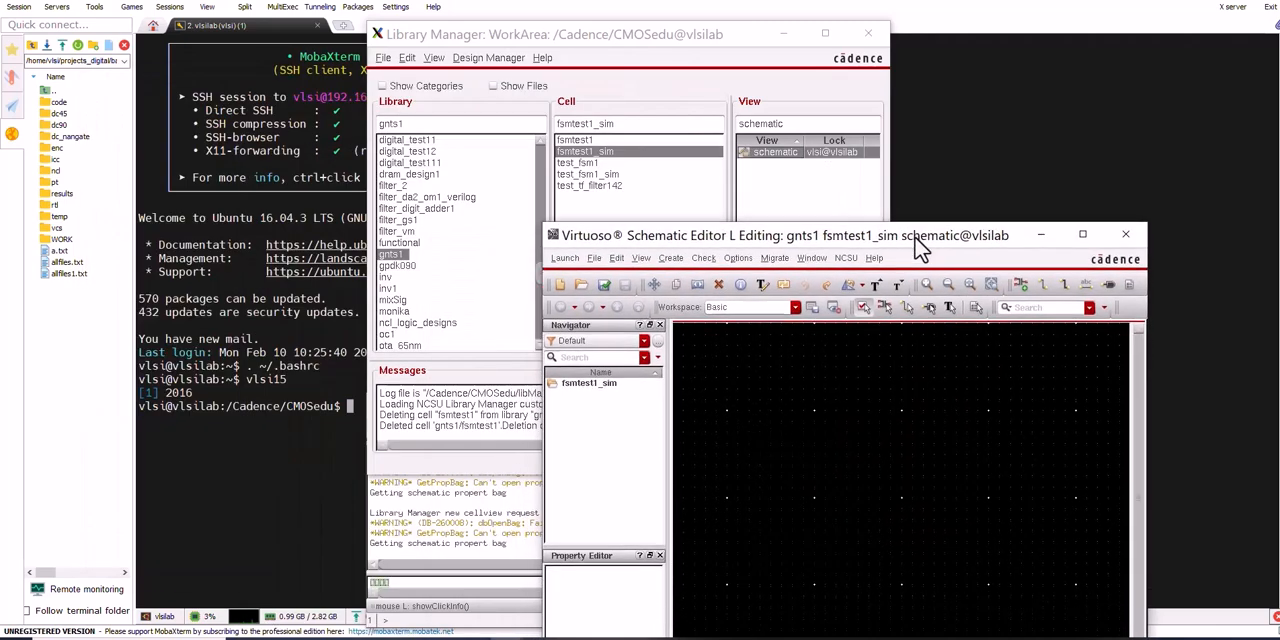
Open the test_fsm1_sim schematic and copy its whole test bench into the empty fsmtest1_sim schematic
left_click(607, 174)
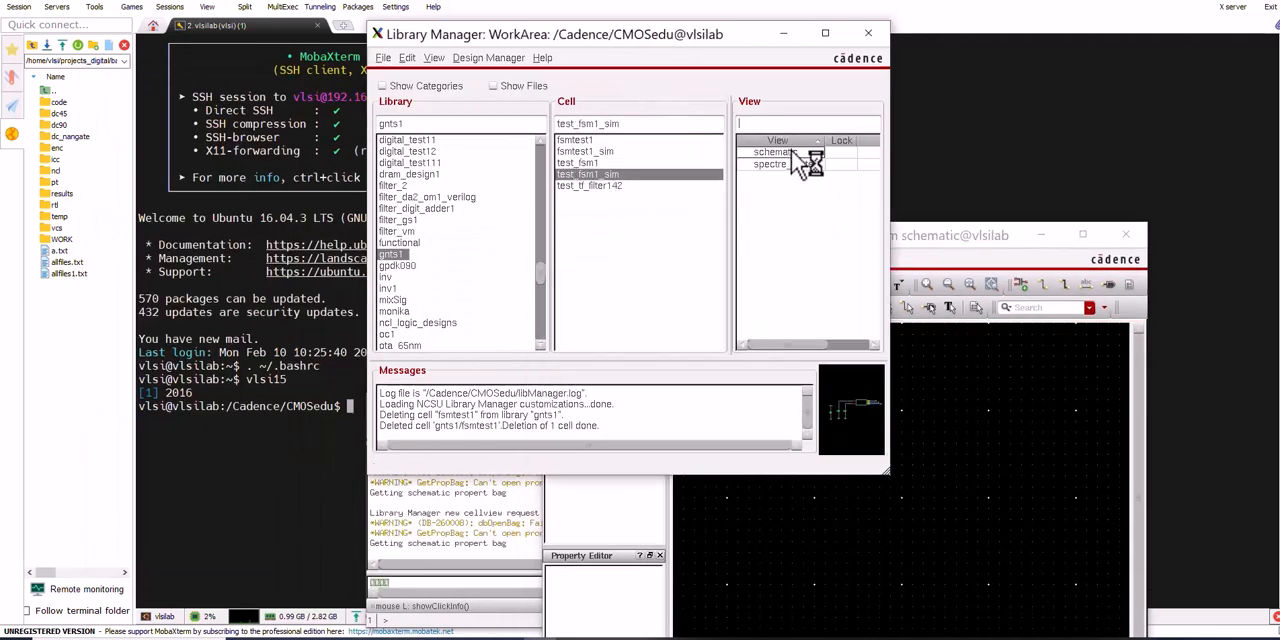
double_click(791, 152)
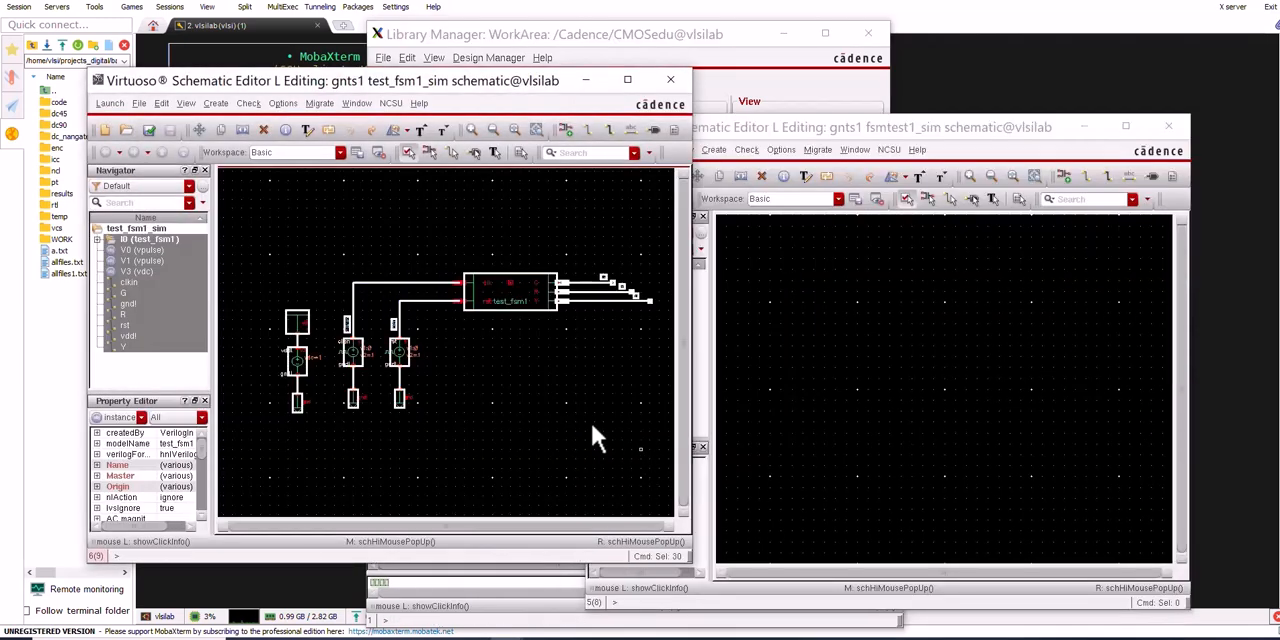
key("c")
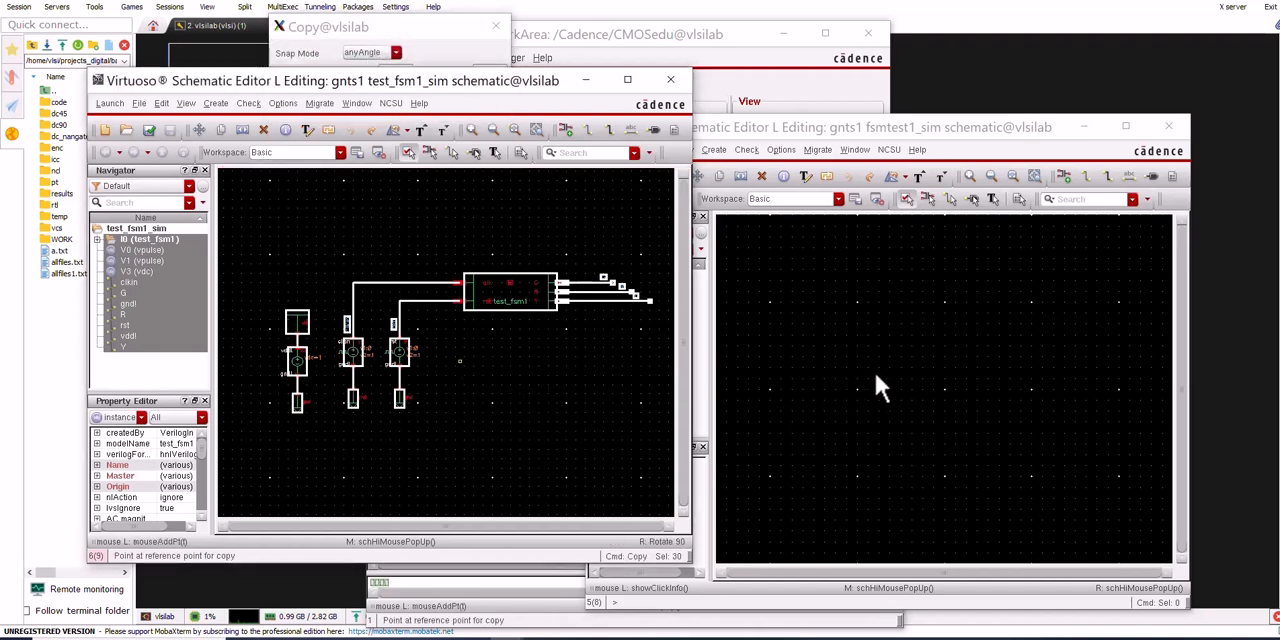
left_click(954, 397)
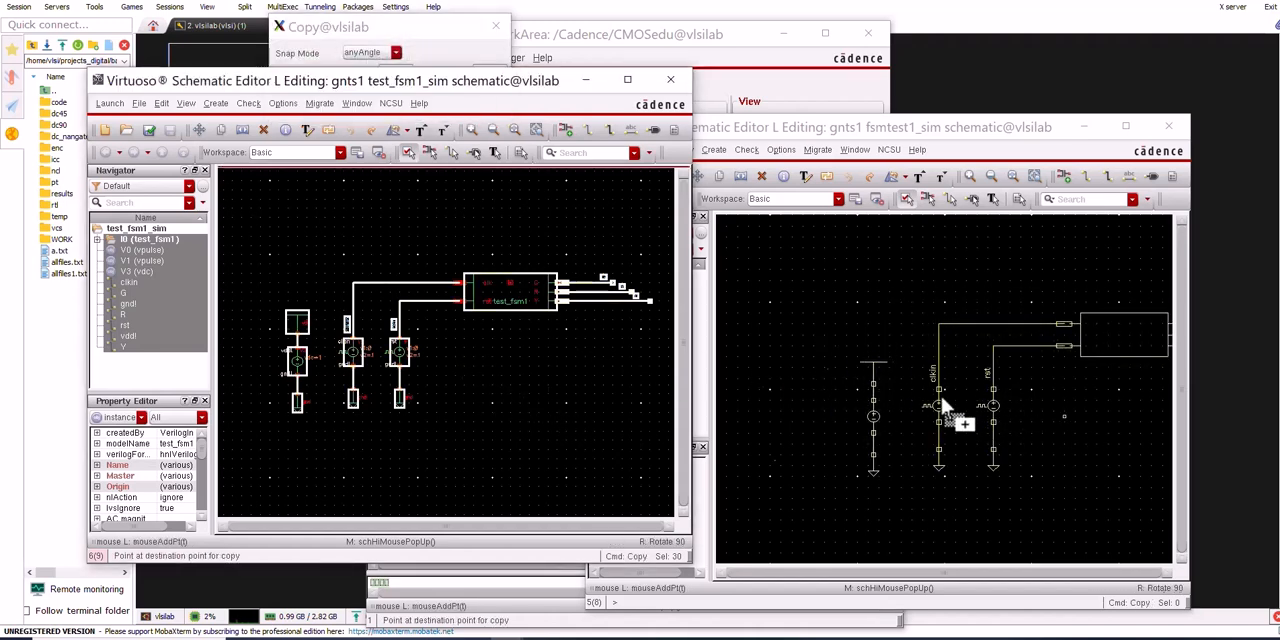
left_click(938, 398)
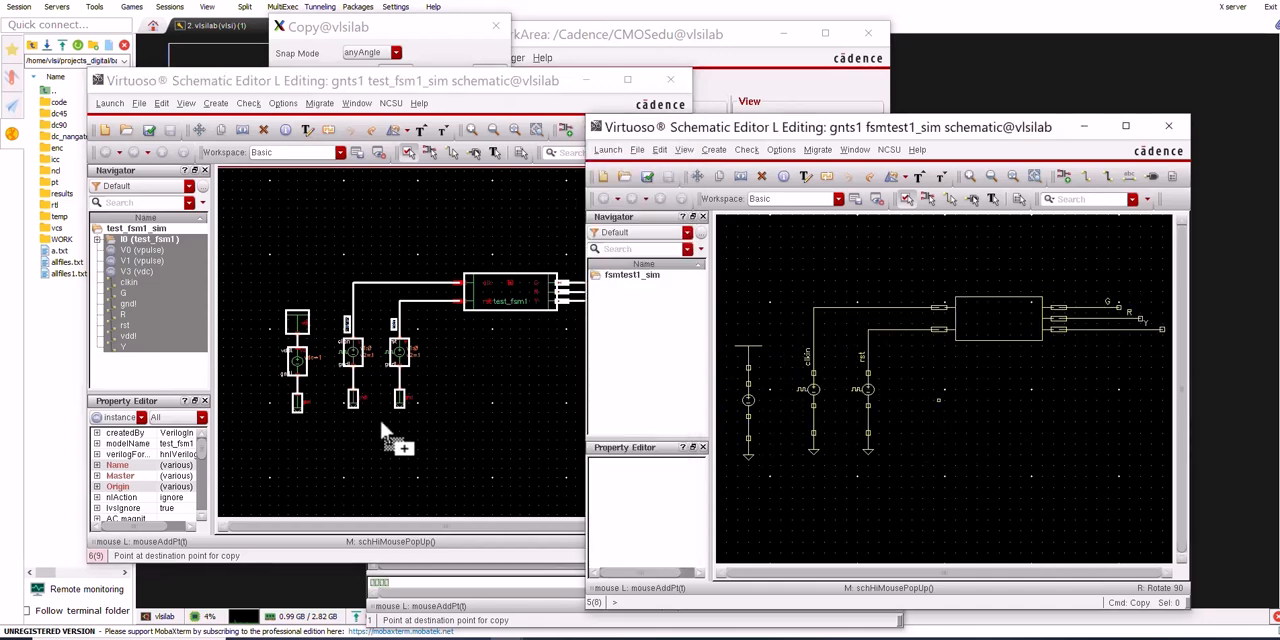
End the copy, clear the selection in test_fsm1_sim, and close that schematic with its changes saved
key("Escape")
left_click(531, 431)
left_click(670, 79)
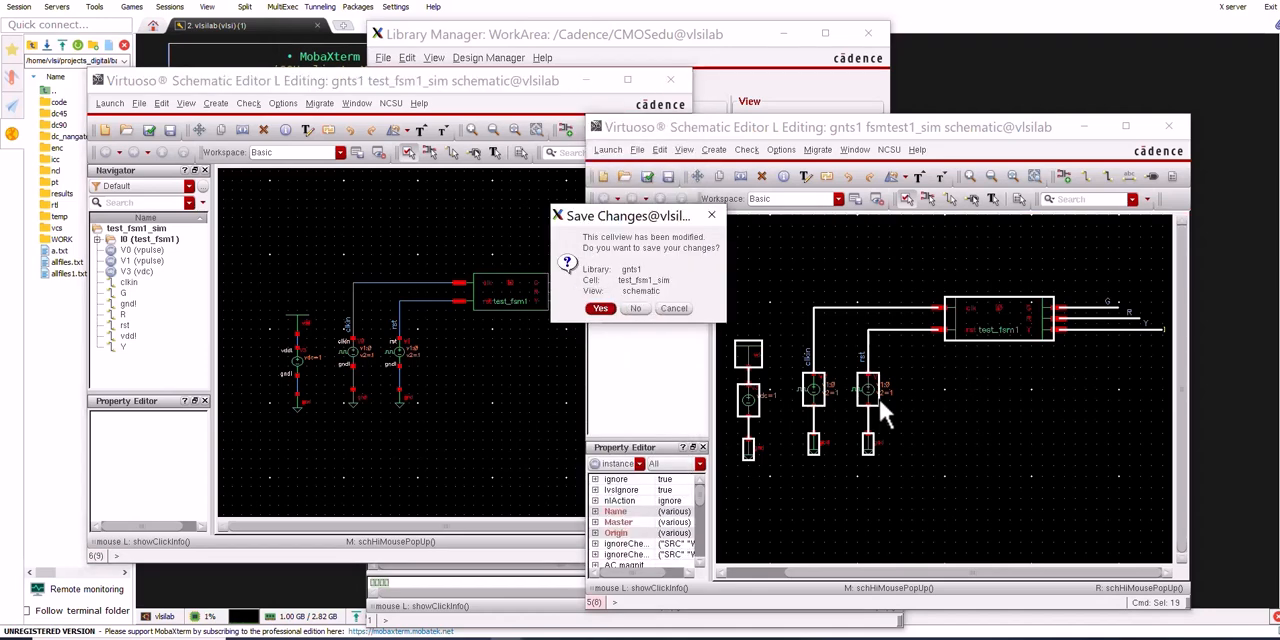
key("Return")
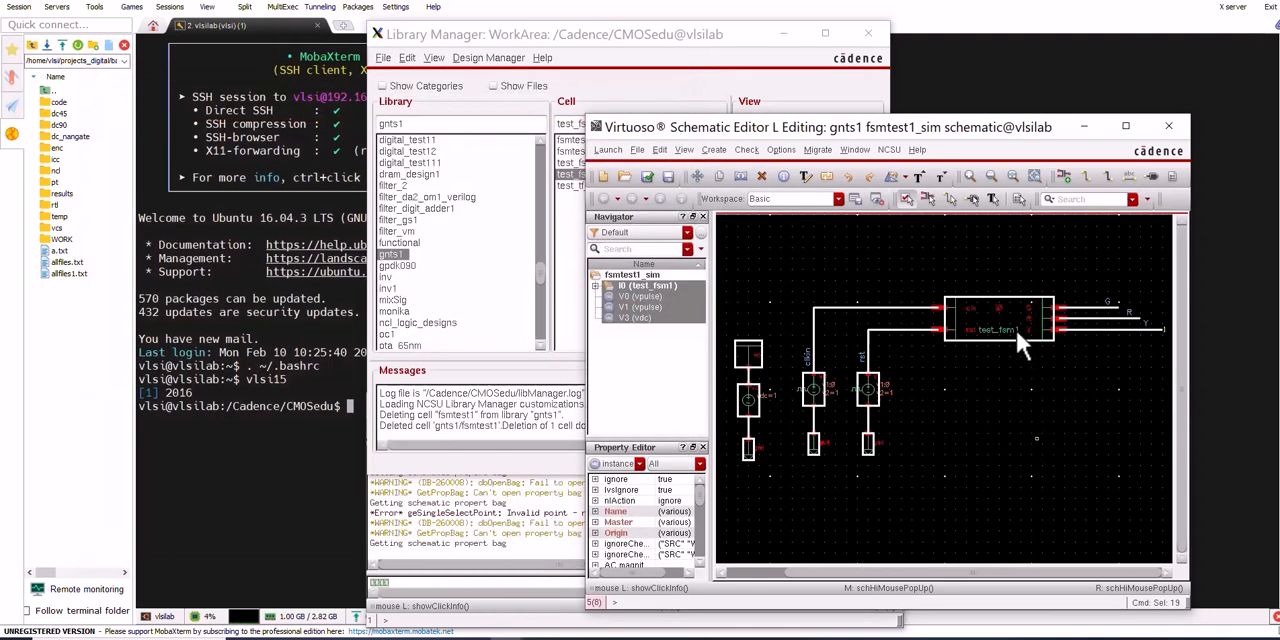
Delete the test_fsm1 instance from the fsmtest1_sim schematic
left_click(1020, 382)
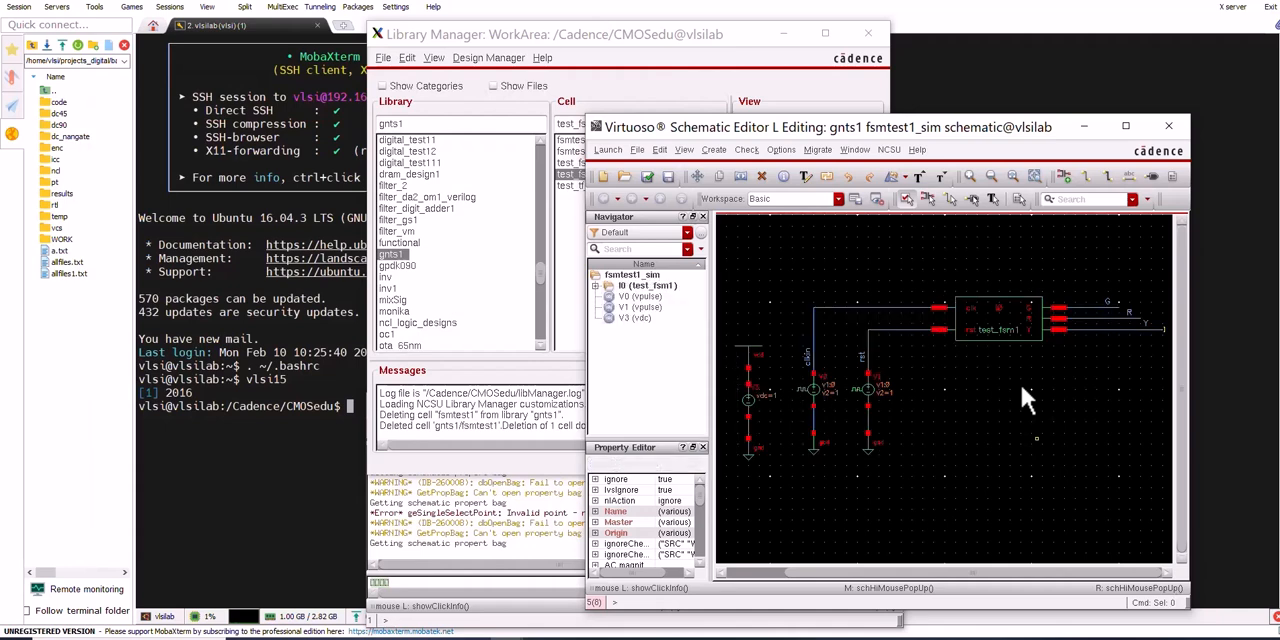
left_click(984, 310)
key("Delete")
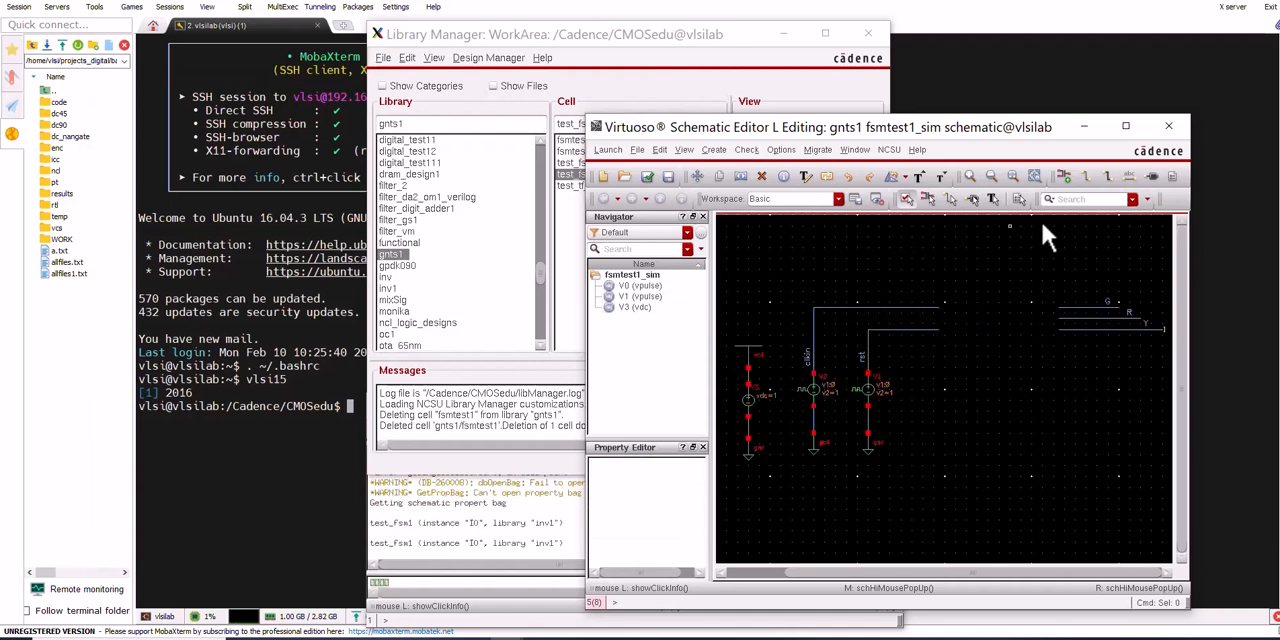
Place the fsmtest1 symbol from library gnts1 between the input wires and the G, R and Y wires, and check and save the schematic
left_click(1063, 178)
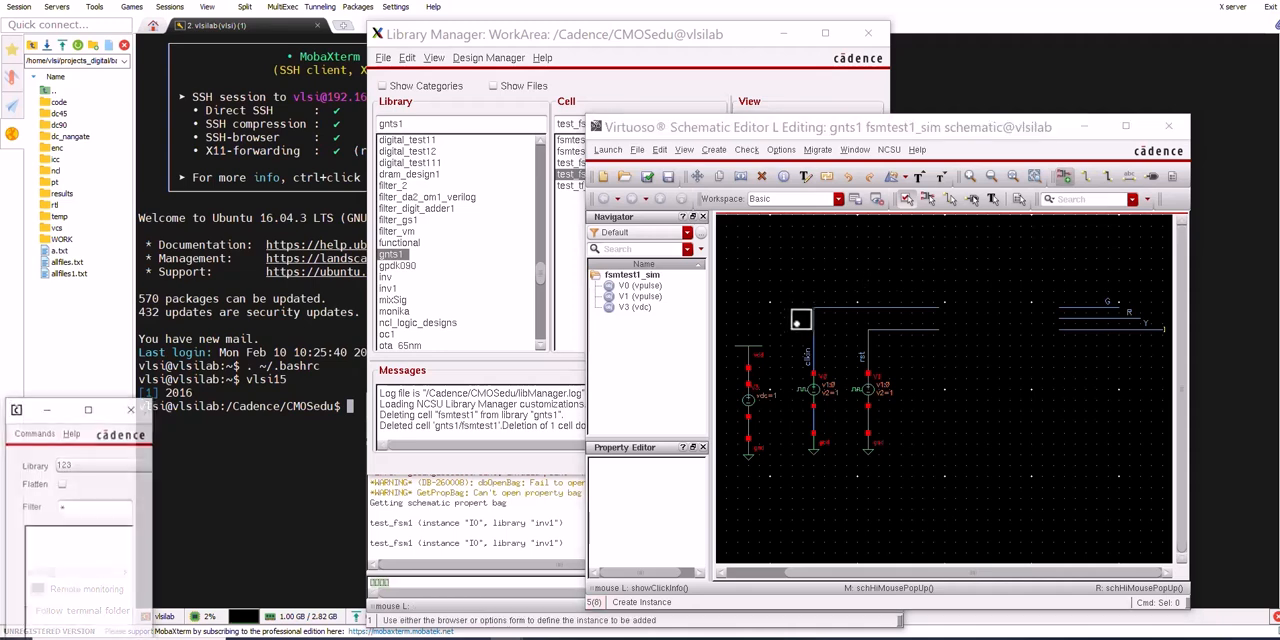
left_click(35, 410)
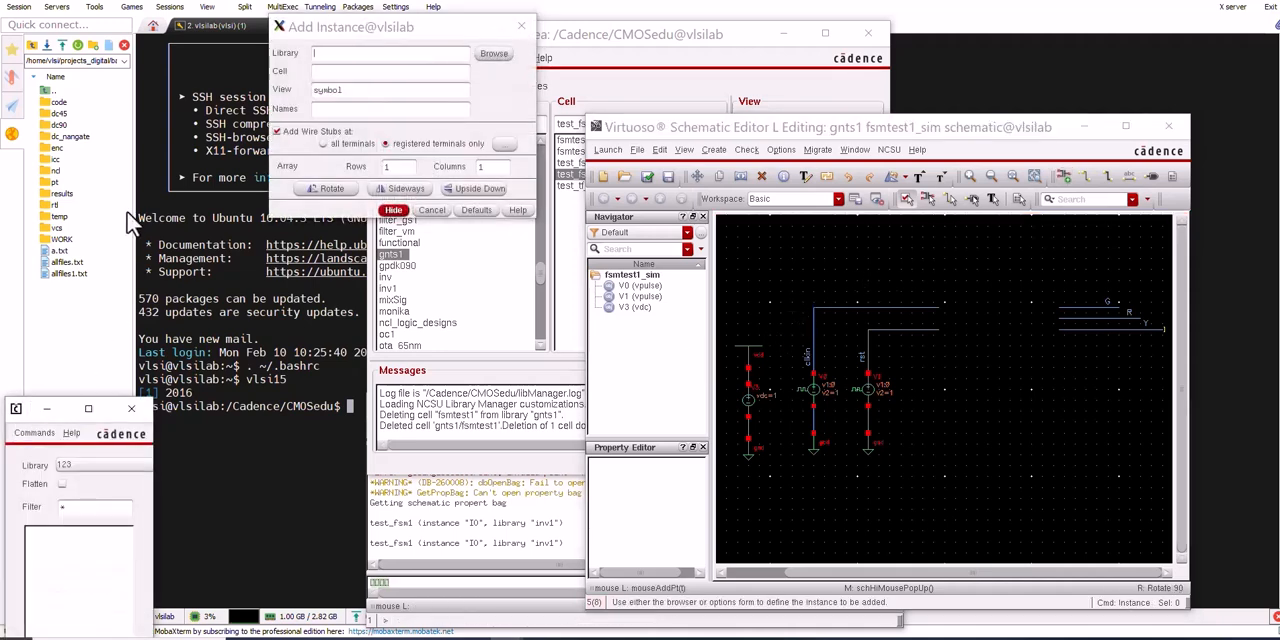
left_click(434, 52)
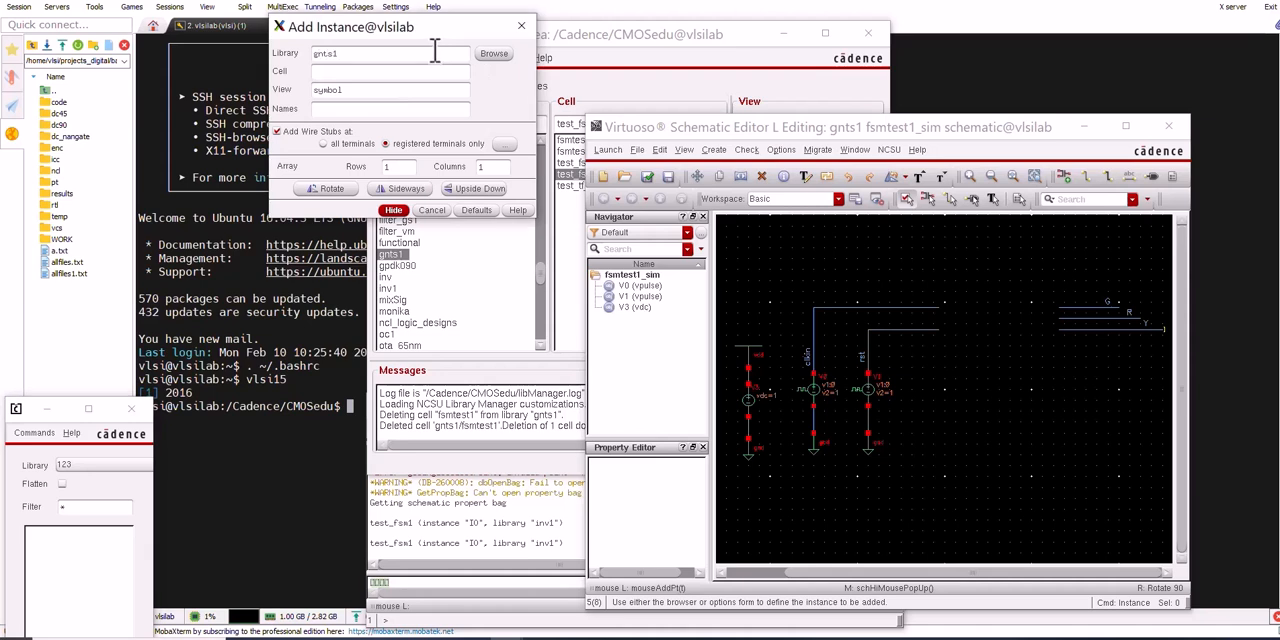
left_click(494, 53)
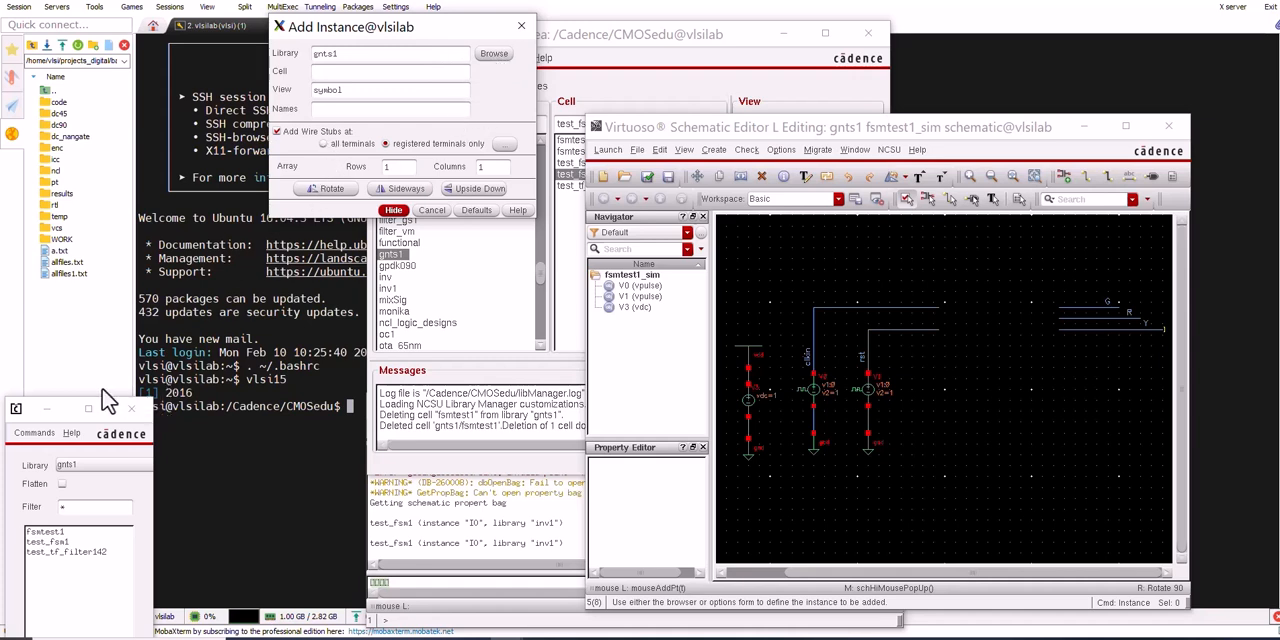
left_click(62, 532)
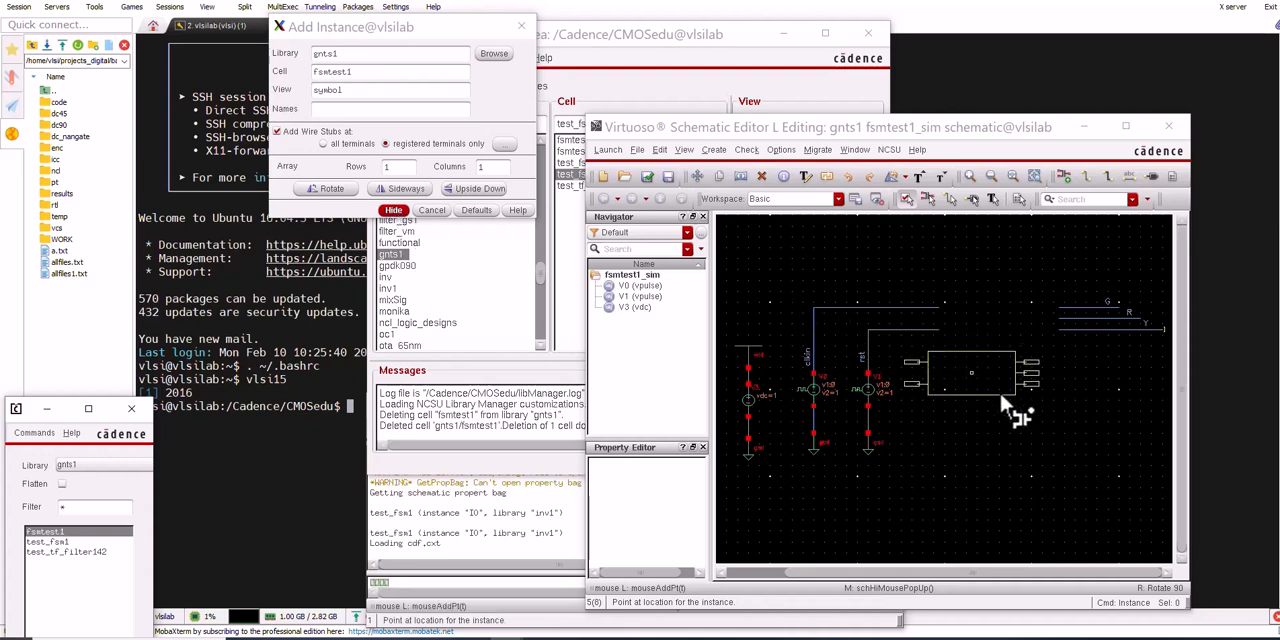
left_click(993, 310)
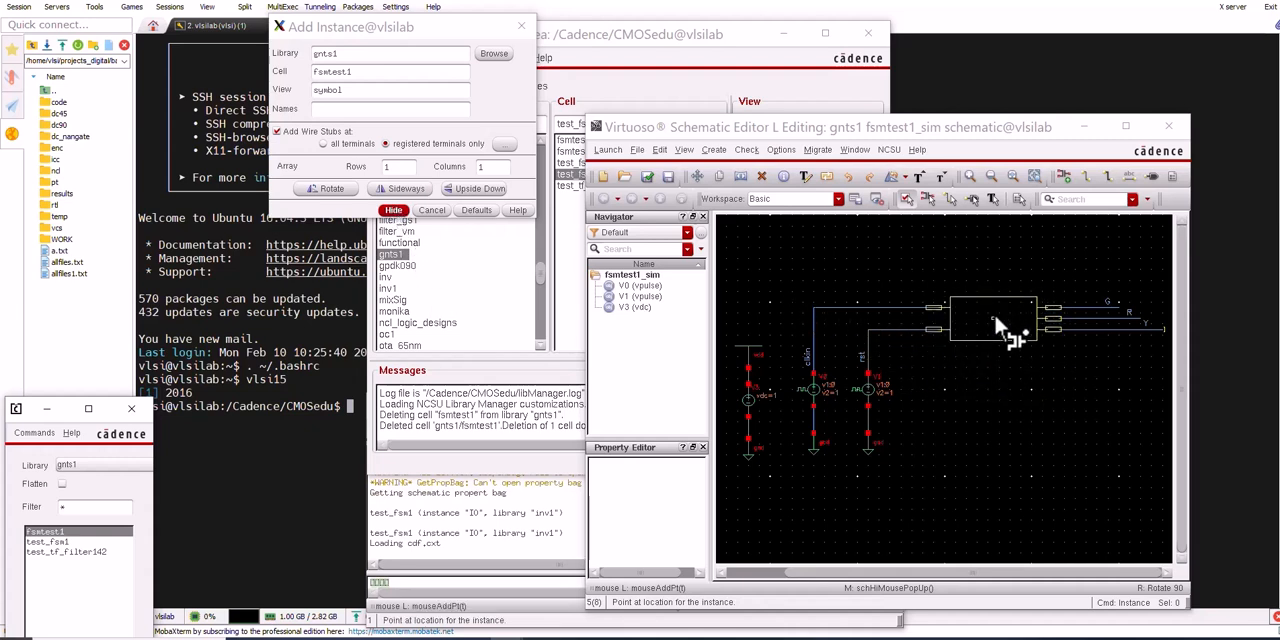
left_click(393, 210)
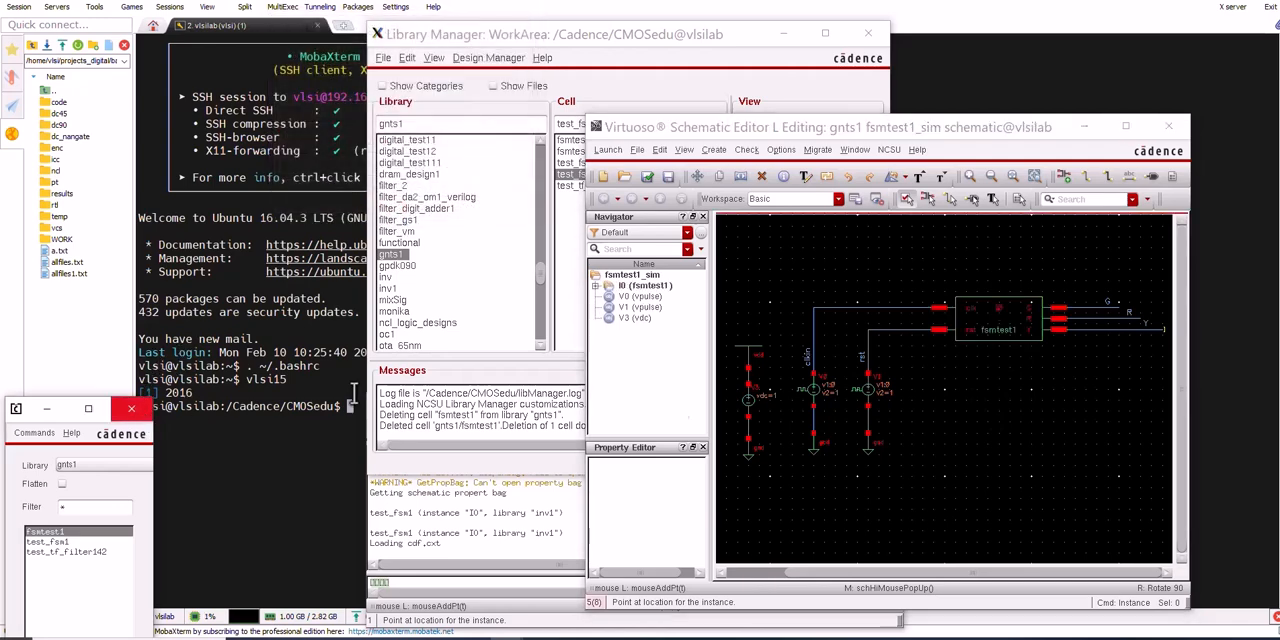
left_click(138, 406)
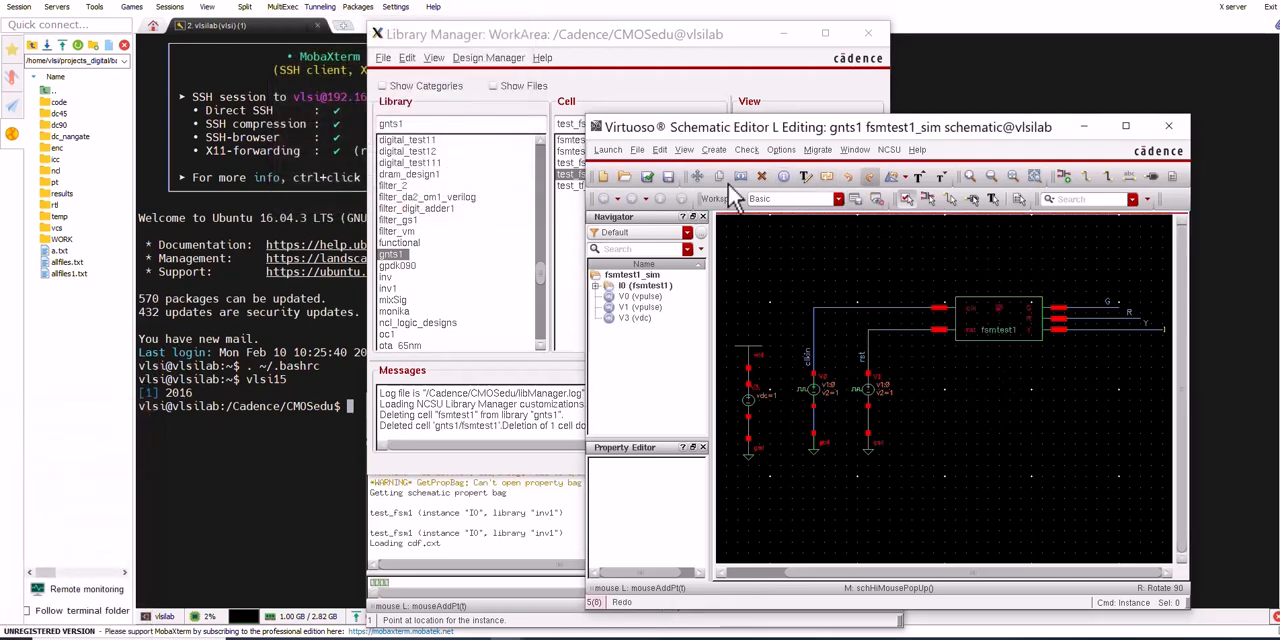
left_click(647, 176)
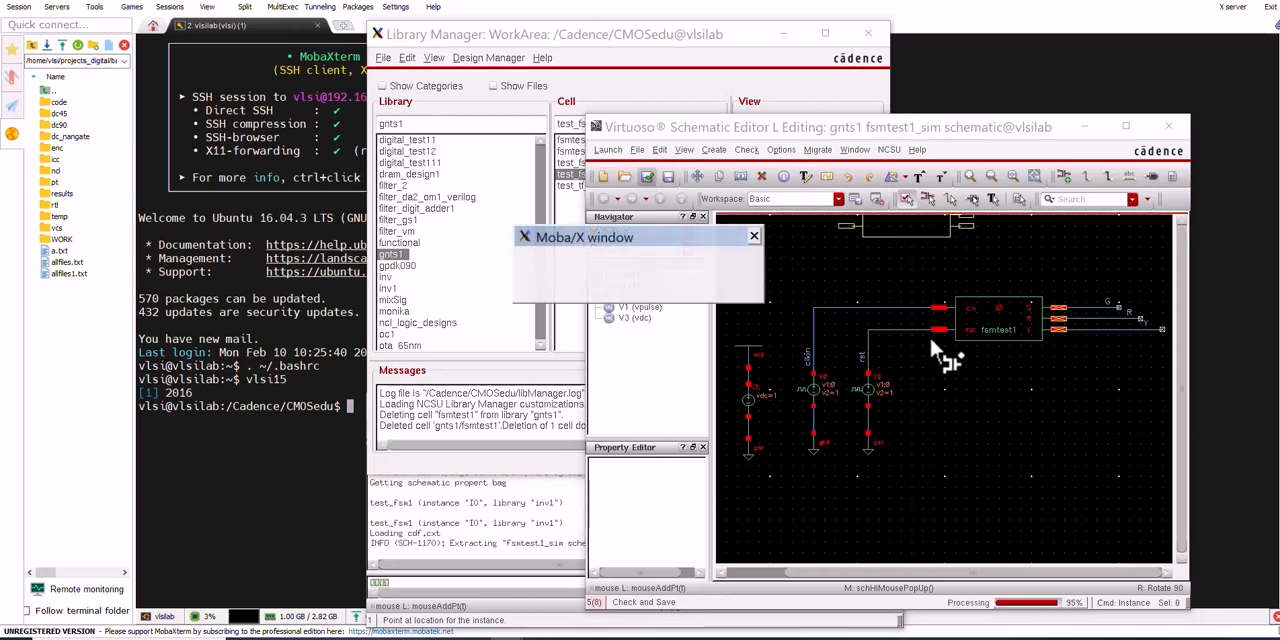
key("Escape")
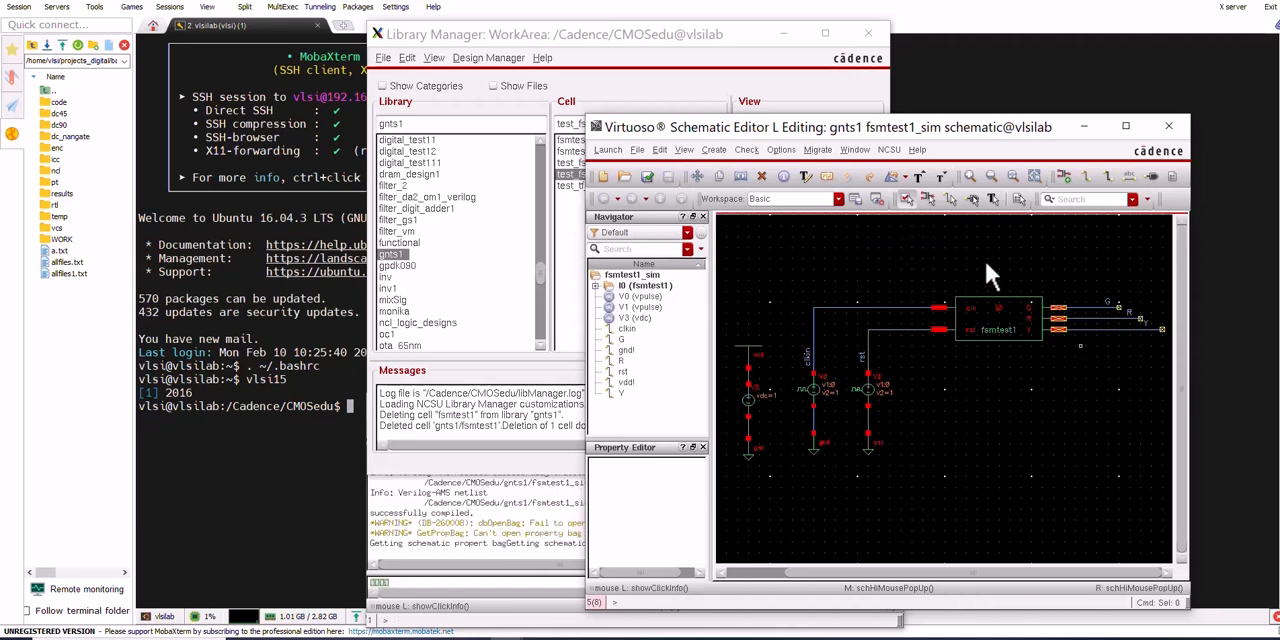
Enlarge the fsmtest1_sim editor window, review and accept the logical schematic rules checks setup, and check and save the schematic again
left_click_drag(784, 130, 341, 9)
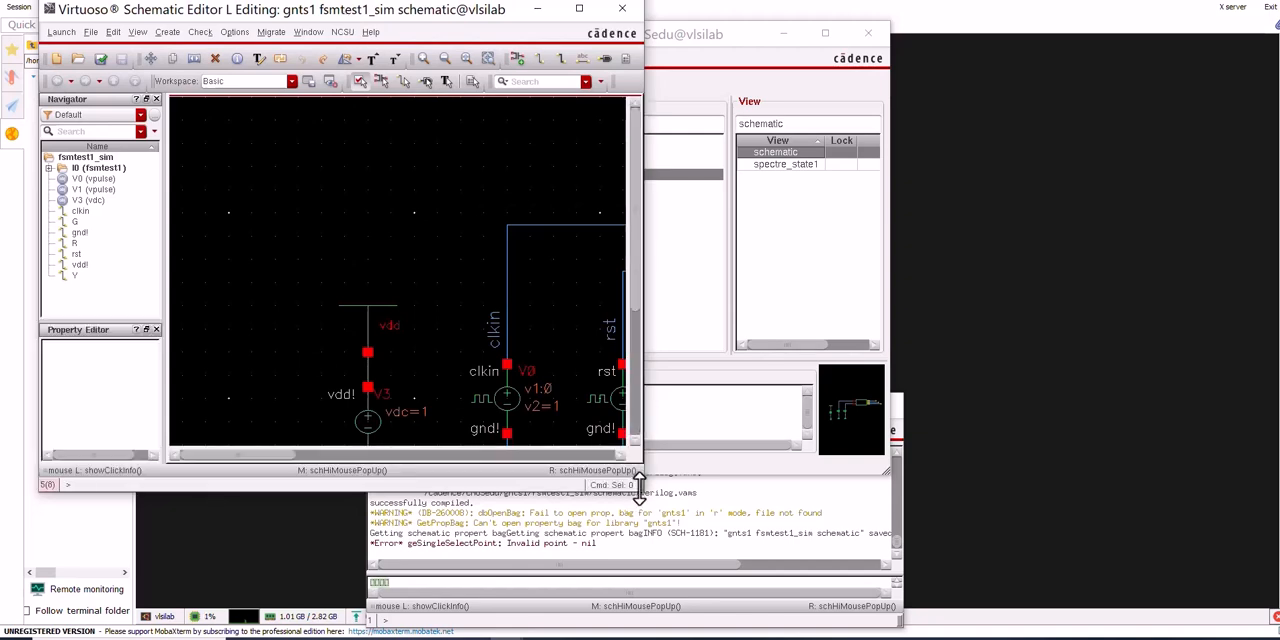
left_click_drag(642, 495, 1197, 632)
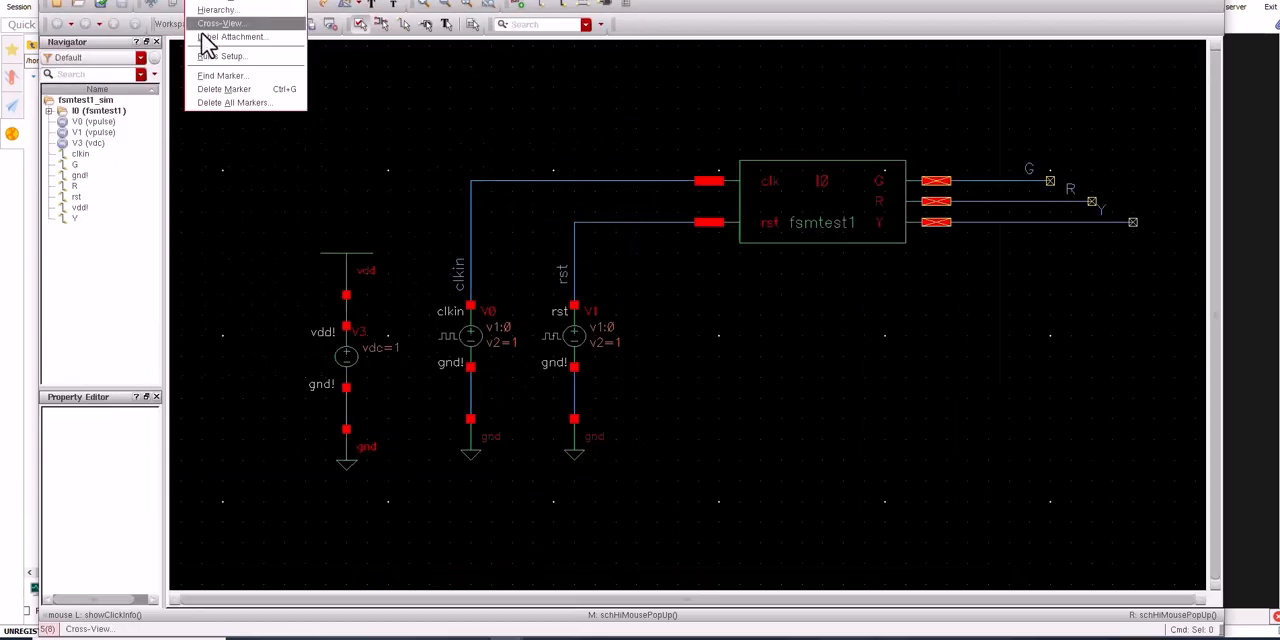
left_click(218, 57)
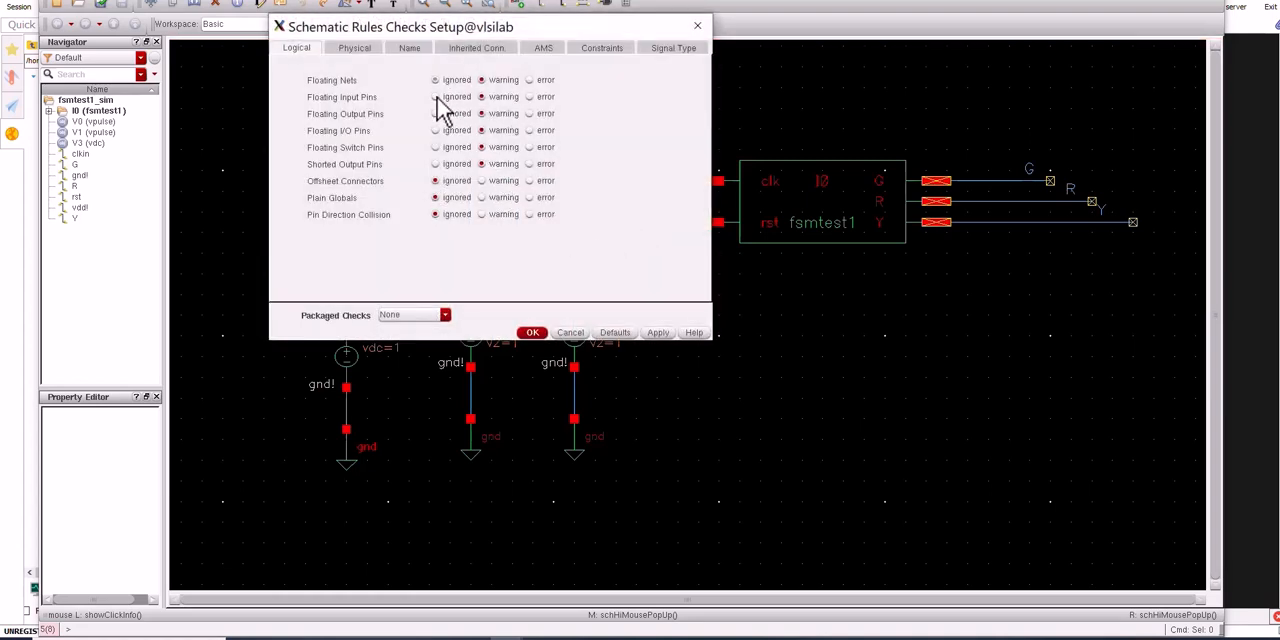
key("Return")
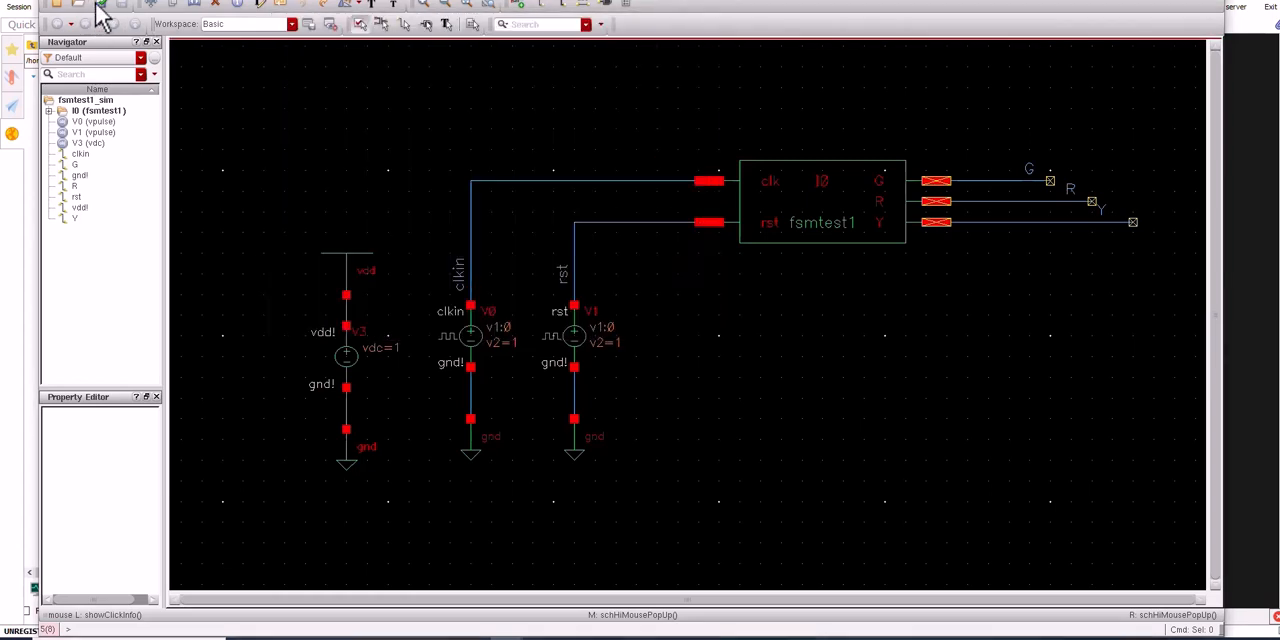
left_click(100, 5)
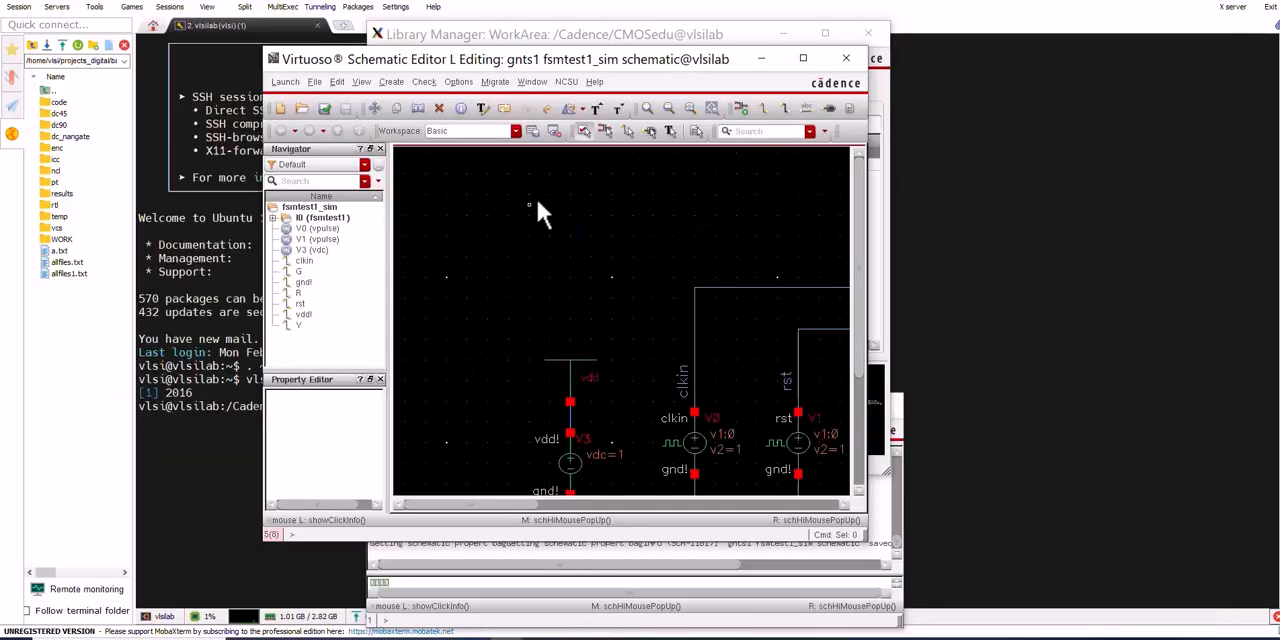
Launch ADE L for the fsmtest1_sim schematic and accept spectre as the simulator with the local host mode
key("f")
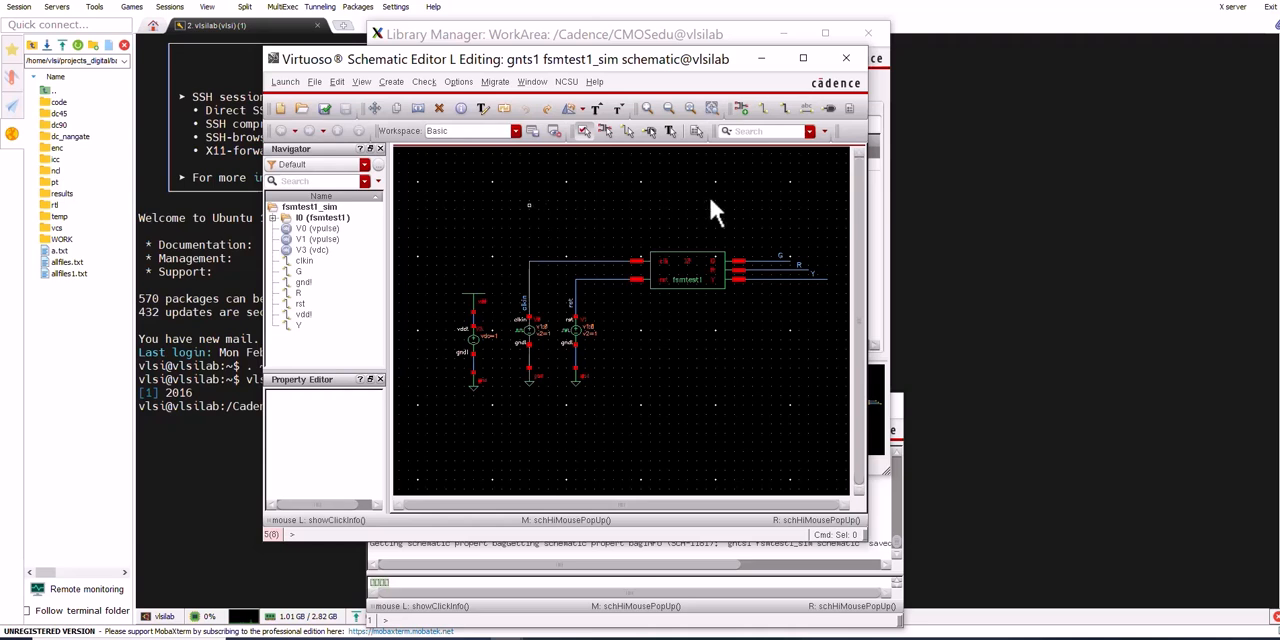
left_click(286, 82)
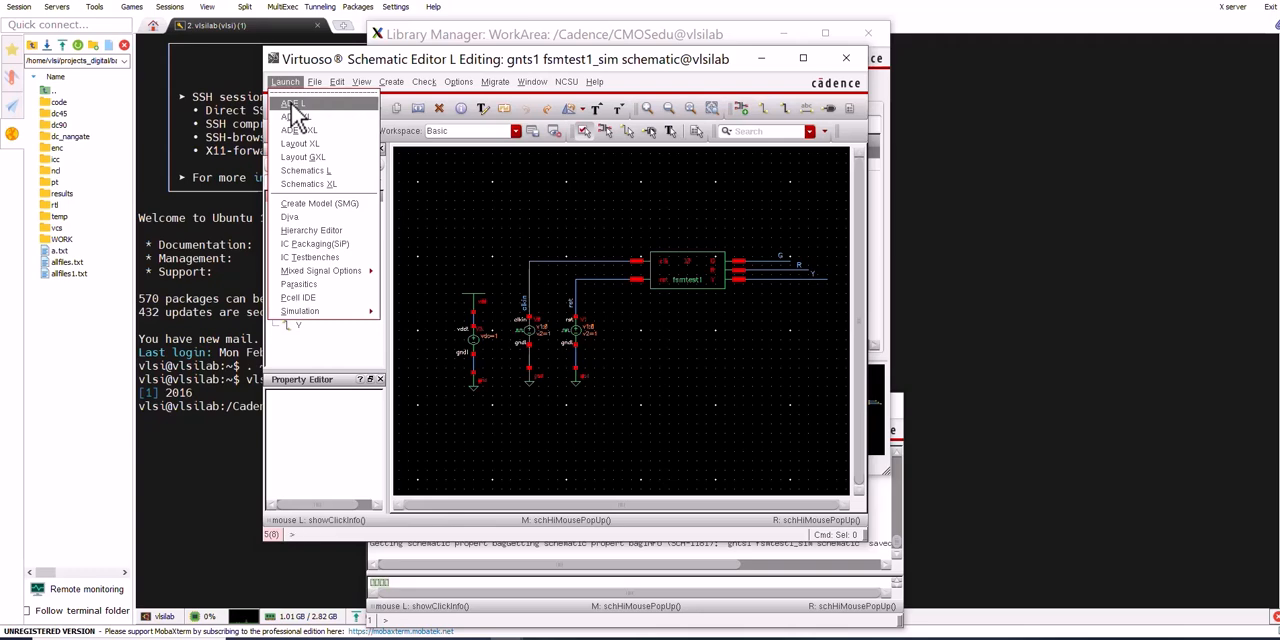
left_click(293, 105)
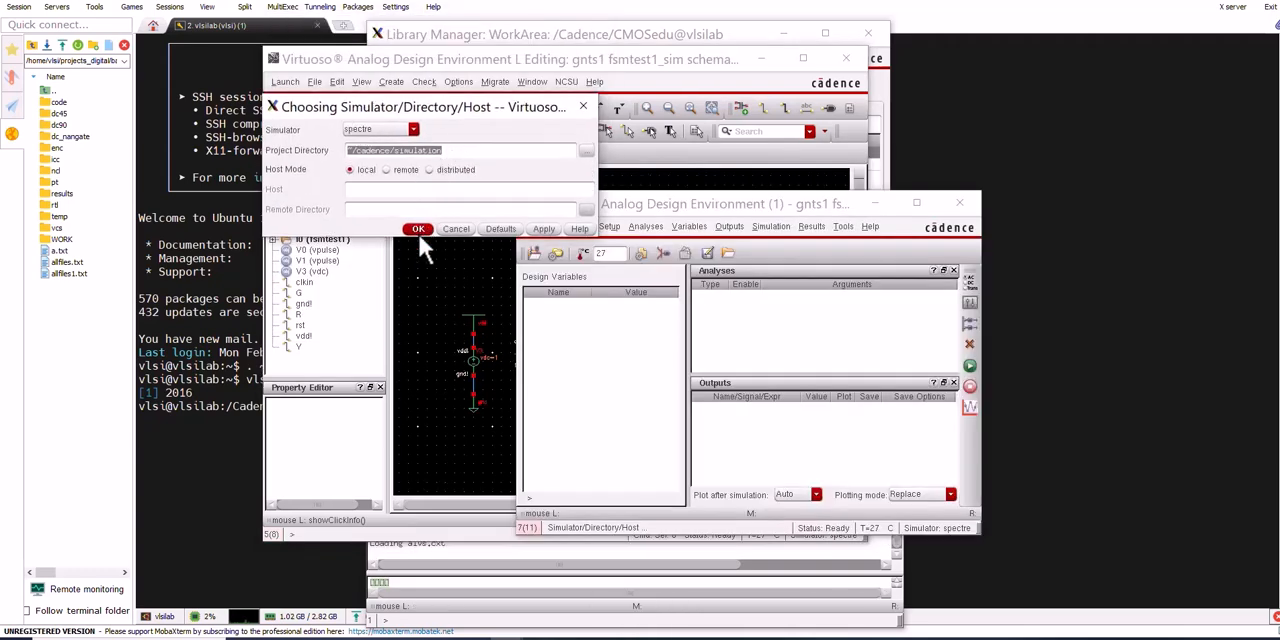
left_click(419, 230)
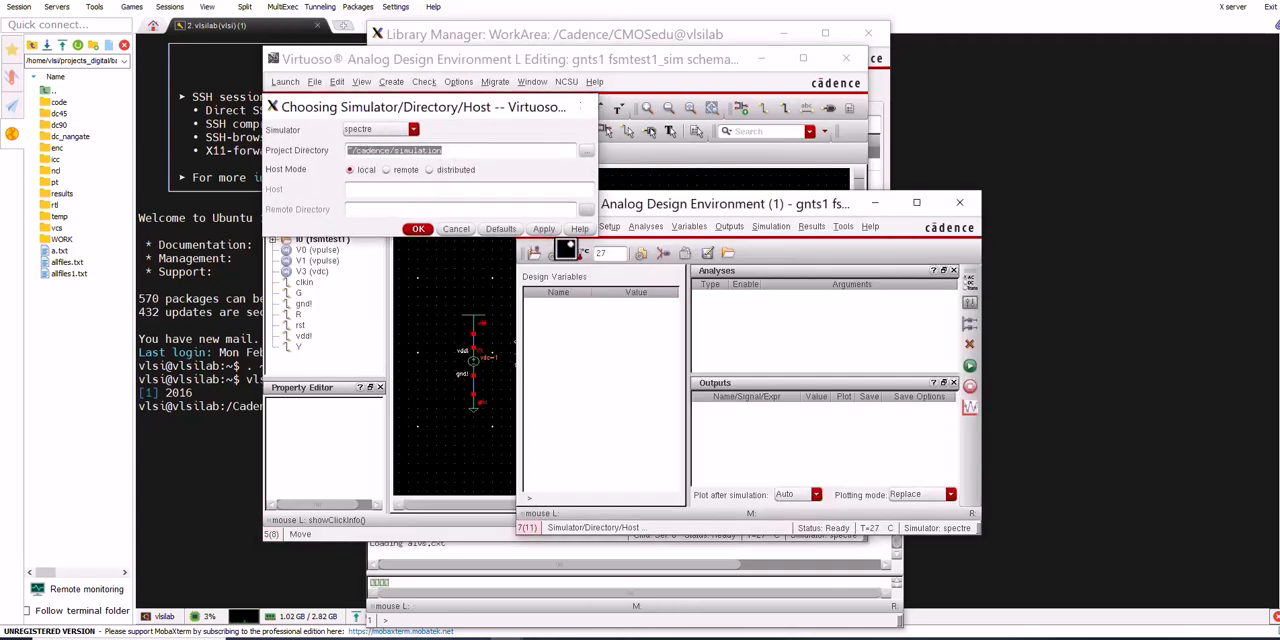
Add the model files tsmc20N.m and tsmc20P.m from /Cadence/CMOSedu to the simulation's model library setup
left_click(612, 226)
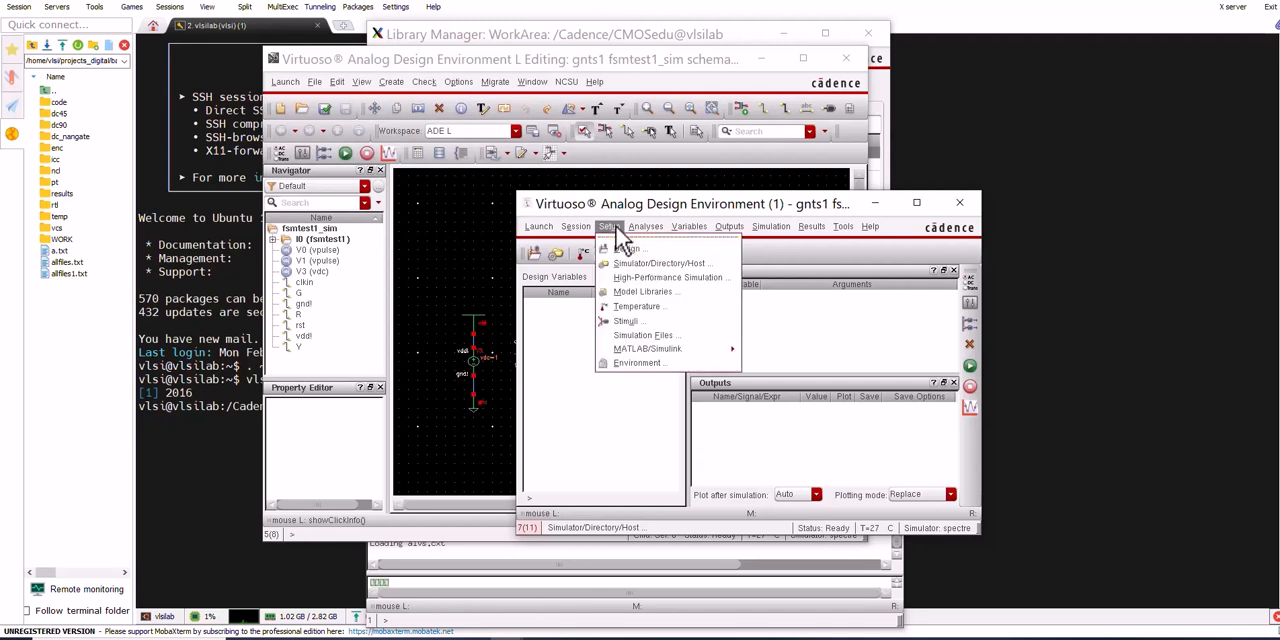
left_click(620, 292)
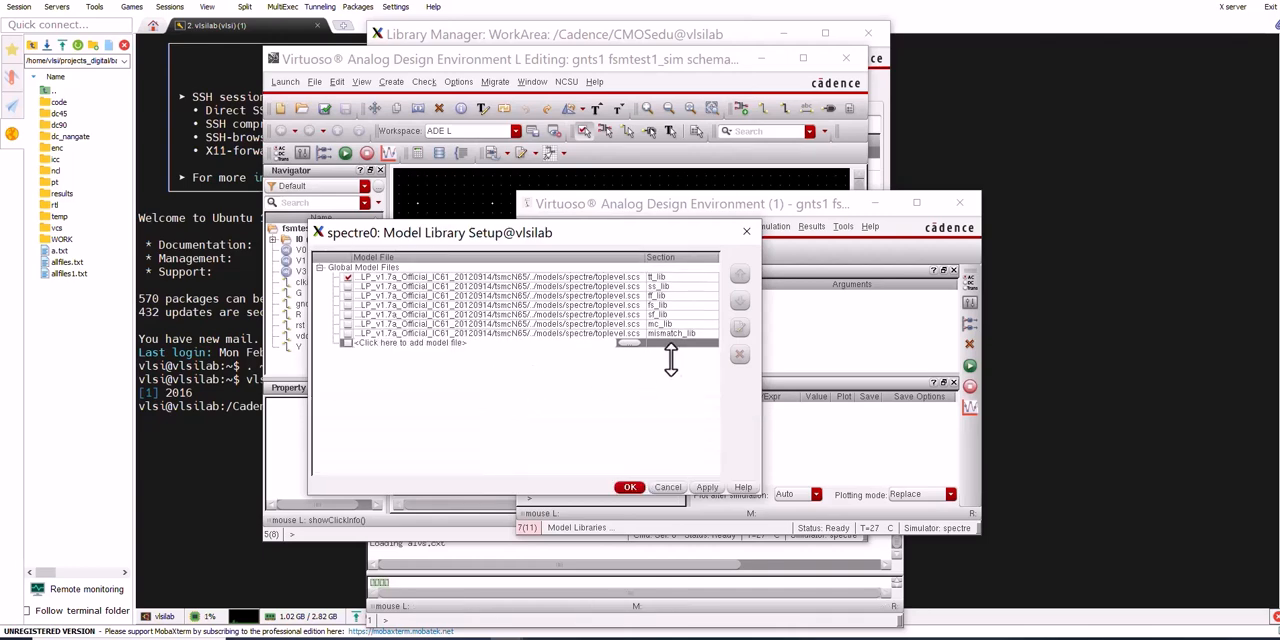
left_click(630, 342)
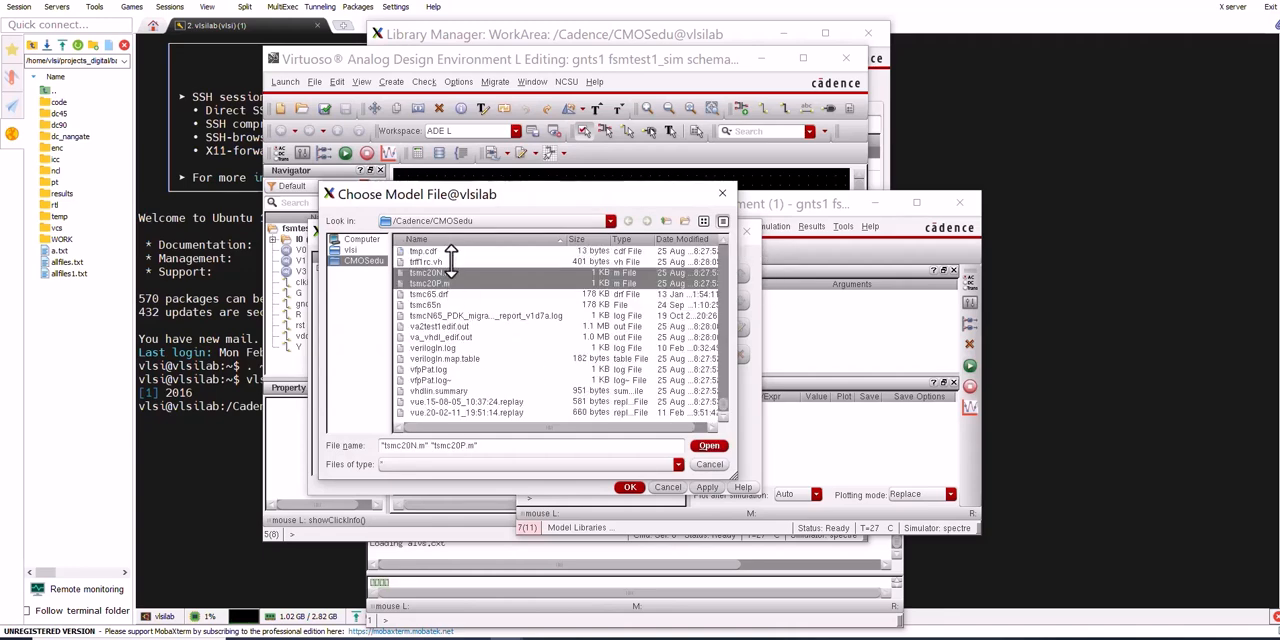
left_click(707, 445)
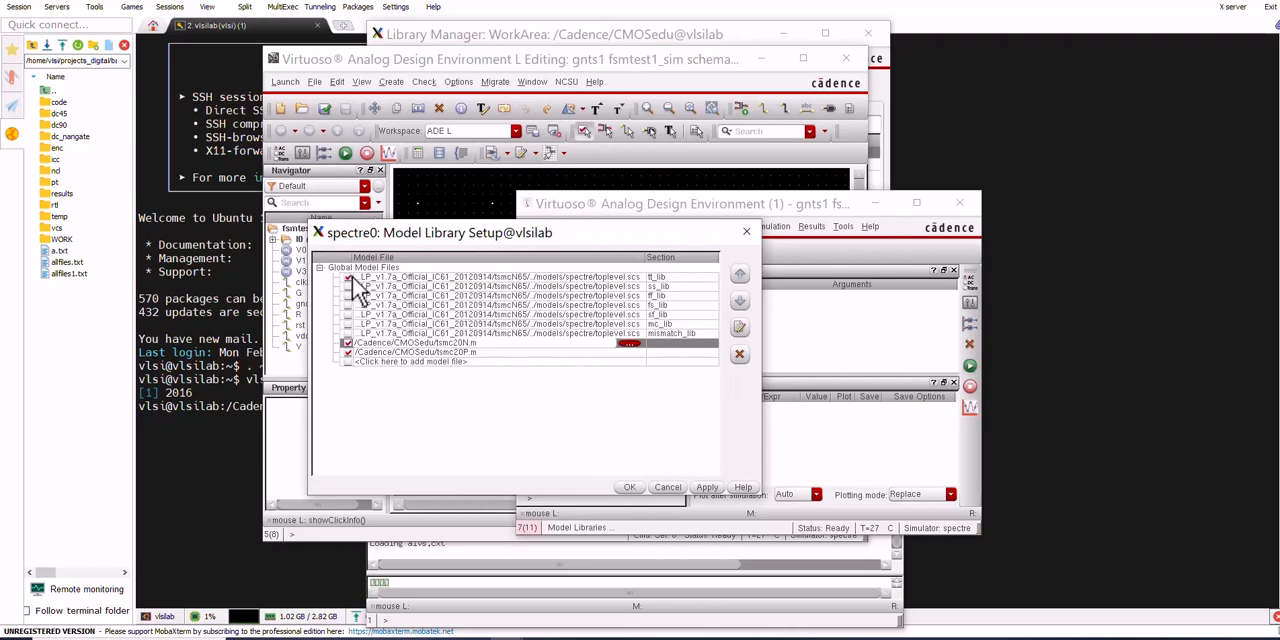
left_click(629, 487)
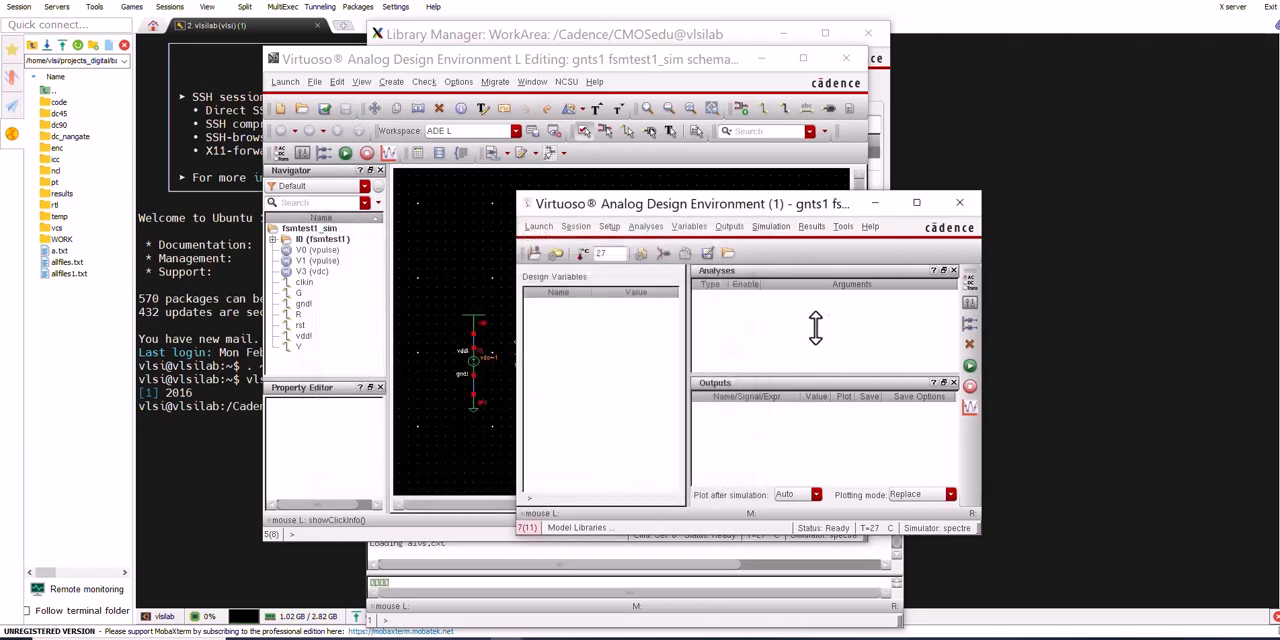
Set up a transient analysis with a stop time of 100n
left_click(646, 230)
left_click(646, 246)
left_click(388, 181)
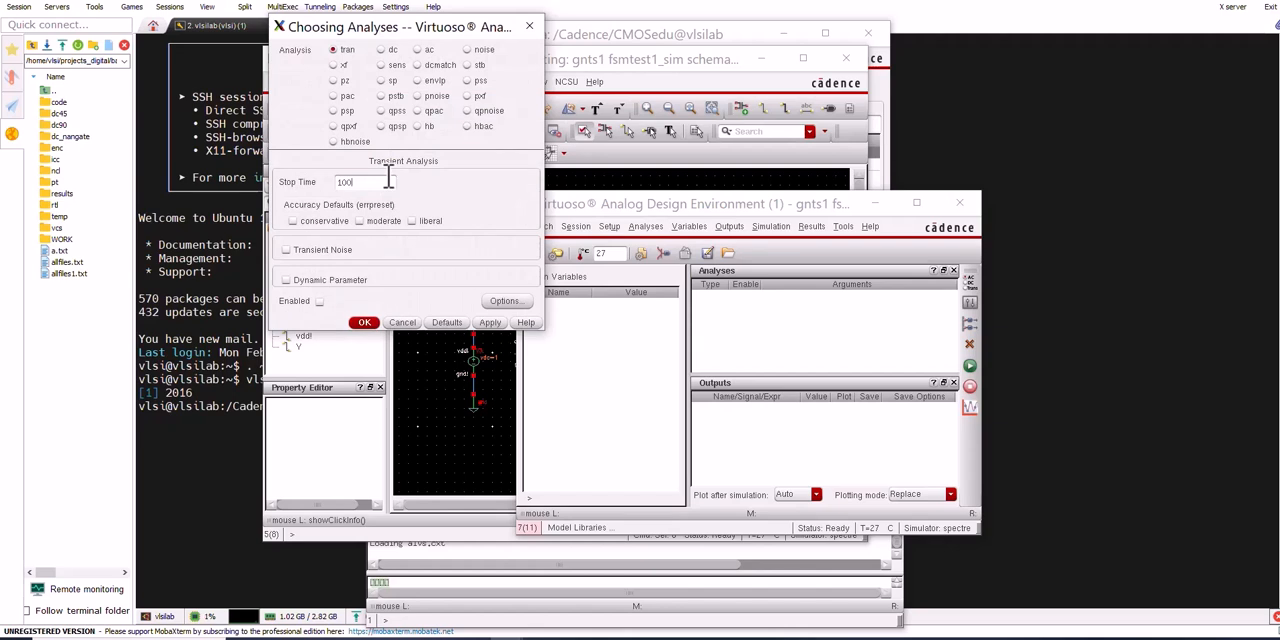
key("Return")
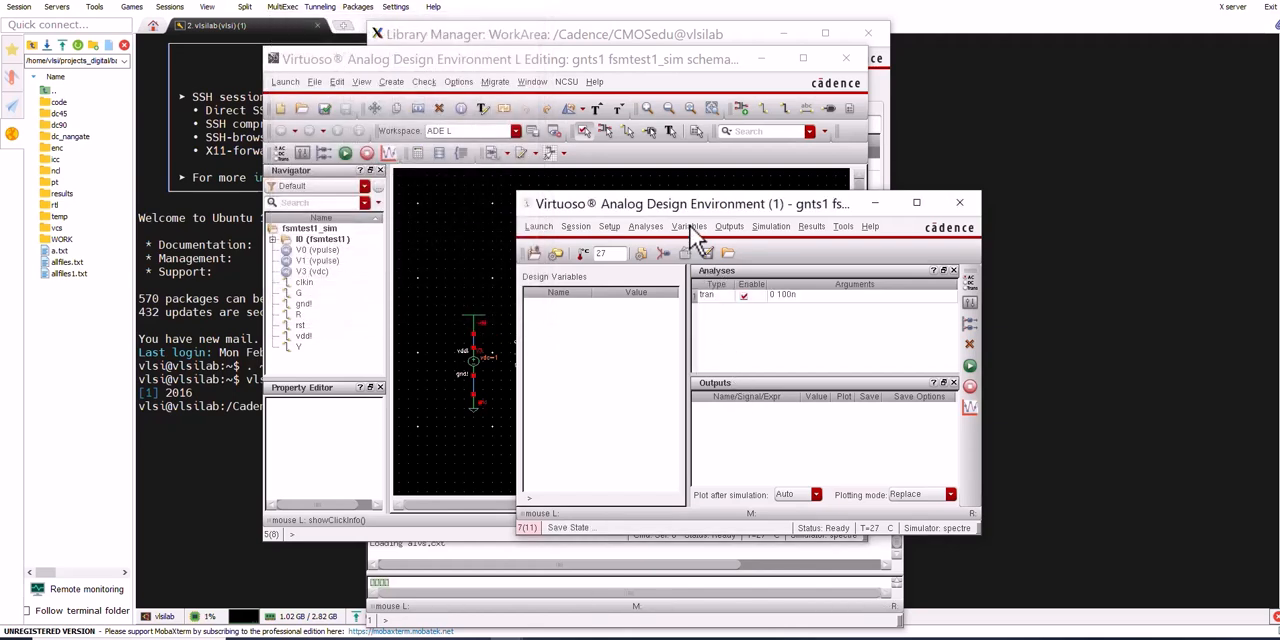
Select the clkin, rst, G, R and Y nets on the fsmtest1_sim schematic as outputs to save
left_click(730, 228)
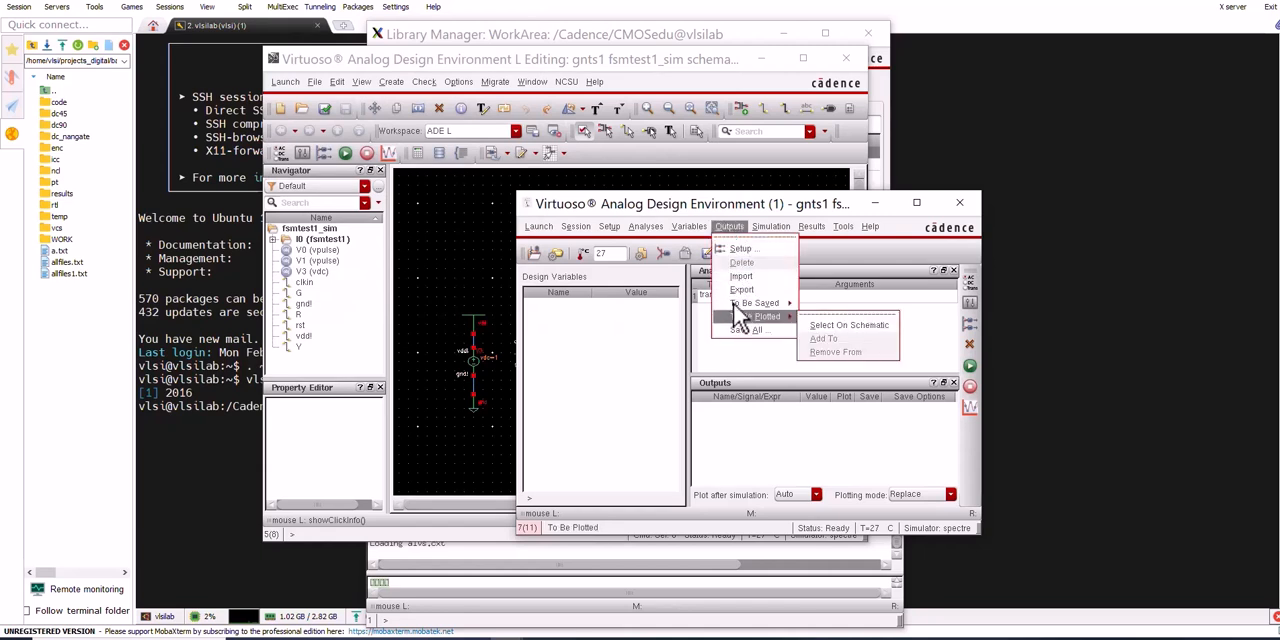
mouse_move(749, 304)
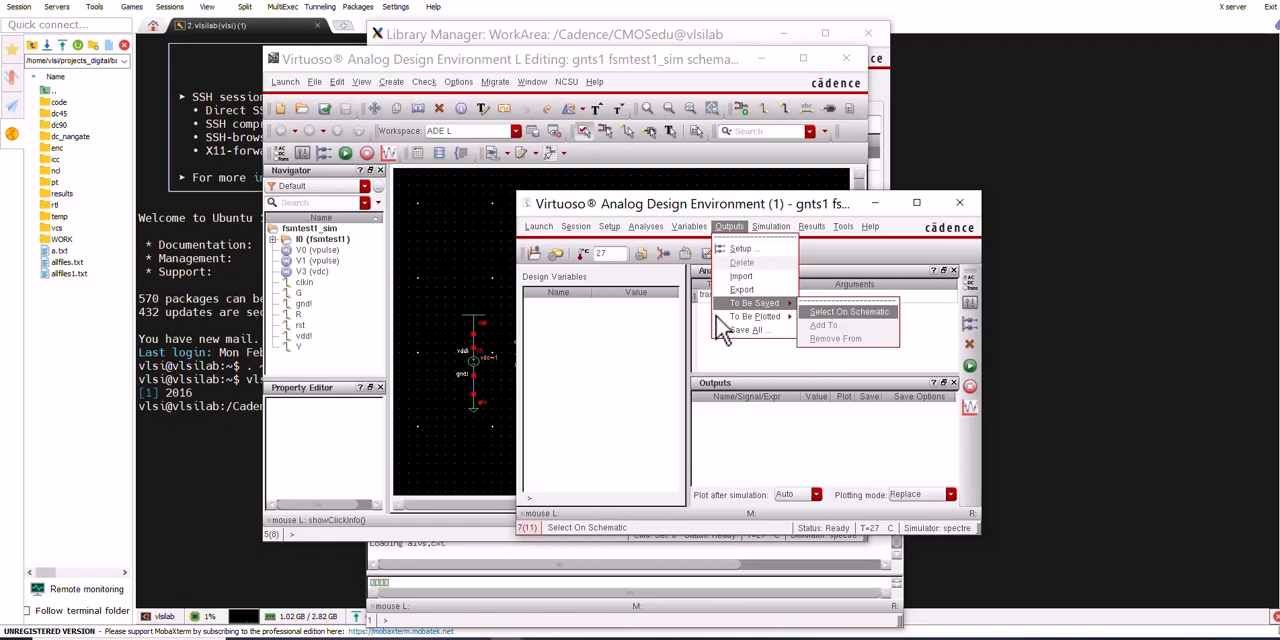
left_click(810, 312)
left_click_drag(607, 220, 944, 252)
left_click(561, 281)
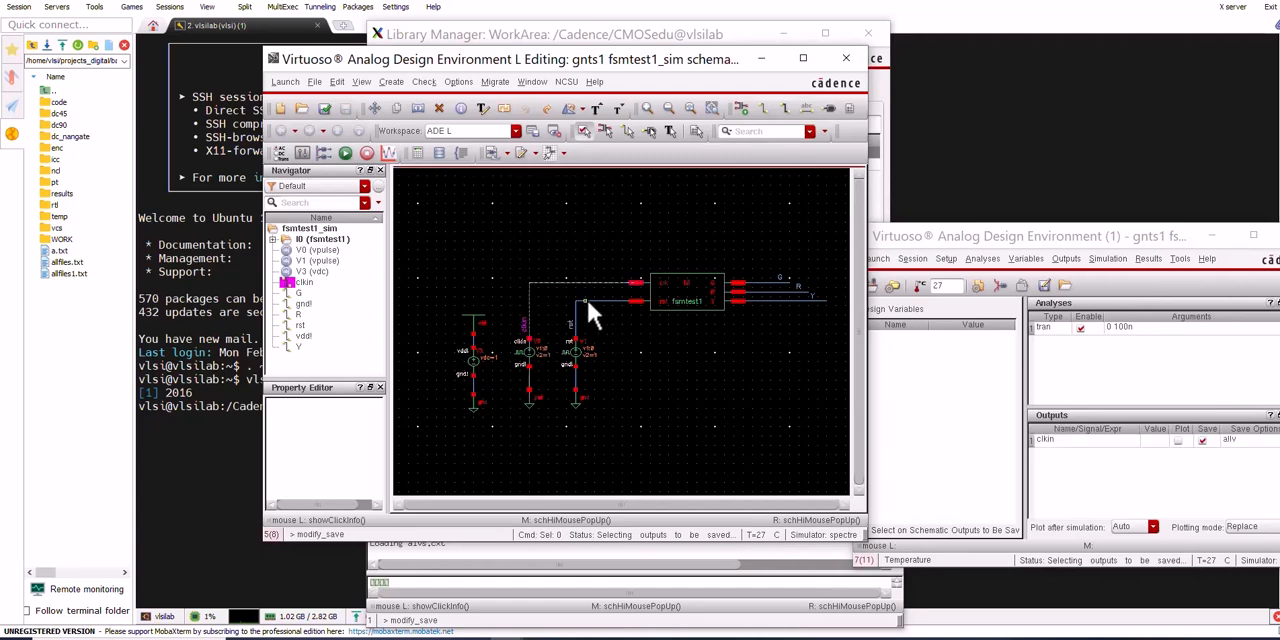
left_click(775, 287)
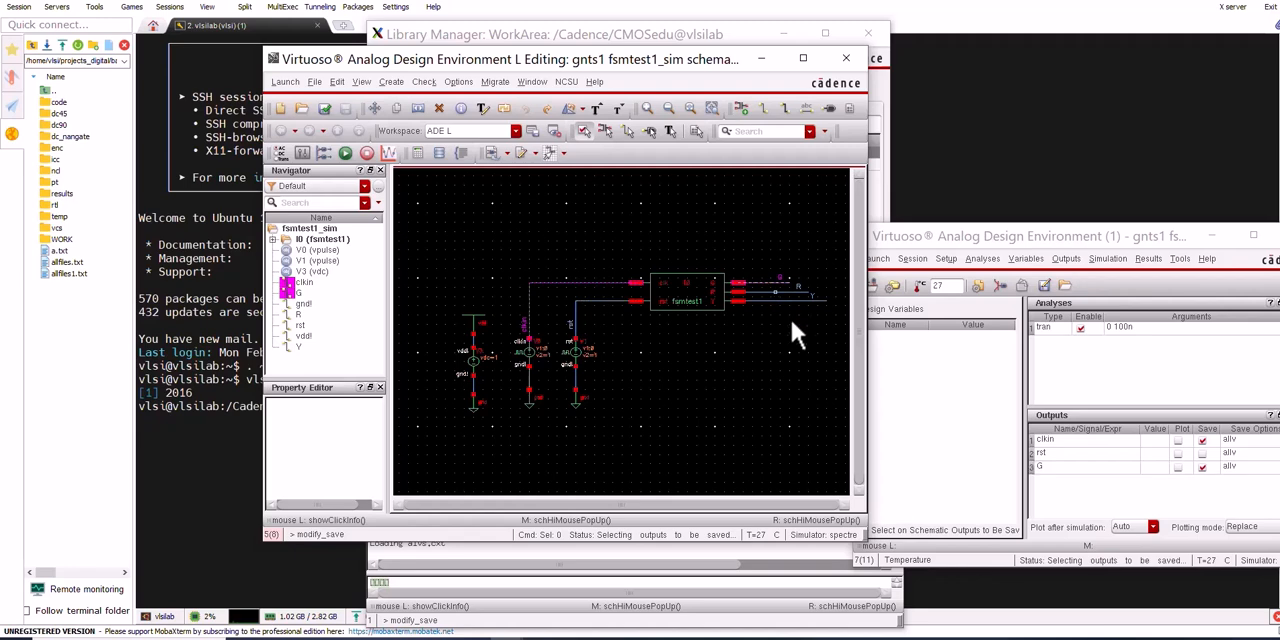
left_click(796, 300)
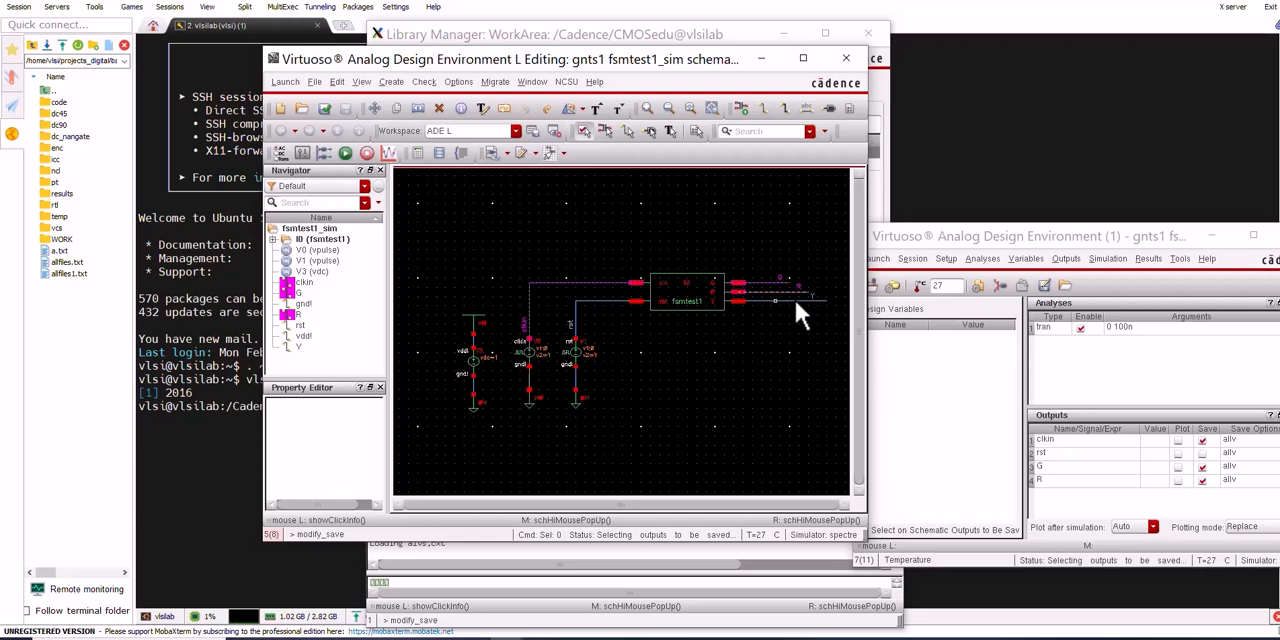
Enable plotting for the clkin, rst, G, R and Y outputs
left_click_drag(1060, 237, 502, 175)
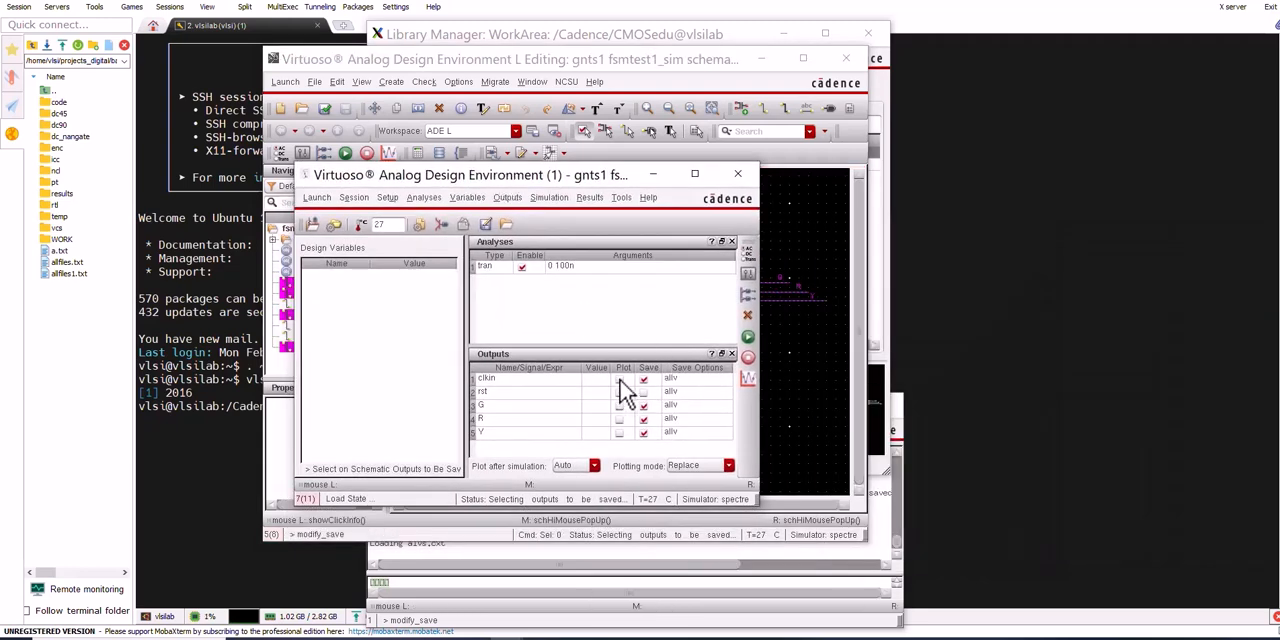
left_click(619, 379)
left_click(619, 392)
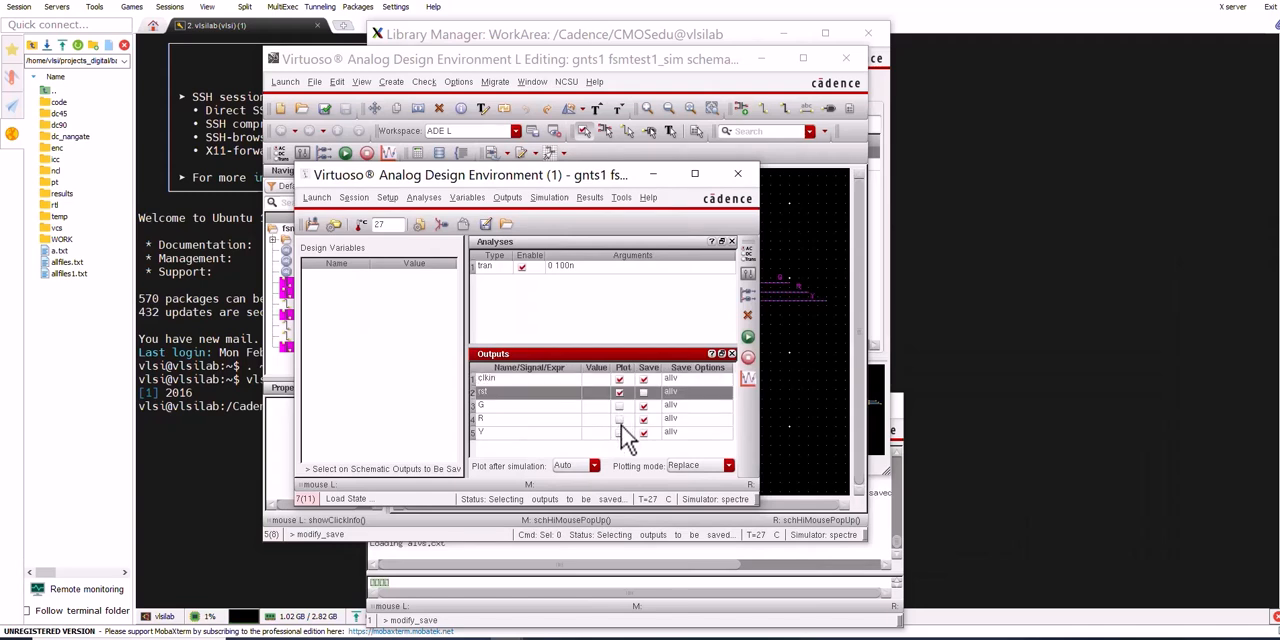
left_click(619, 405)
left_click(619, 418)
left_click(619, 431)
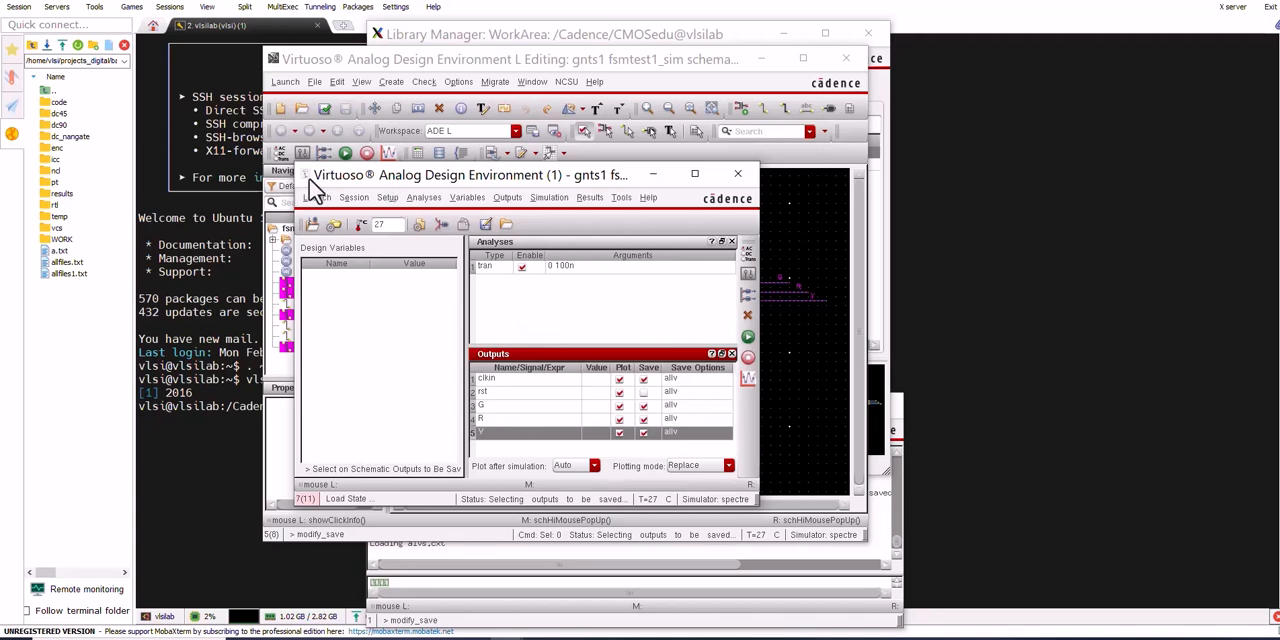
Save the simulation setup as state1, and netlist and run the transient simulation
left_click(485, 224)
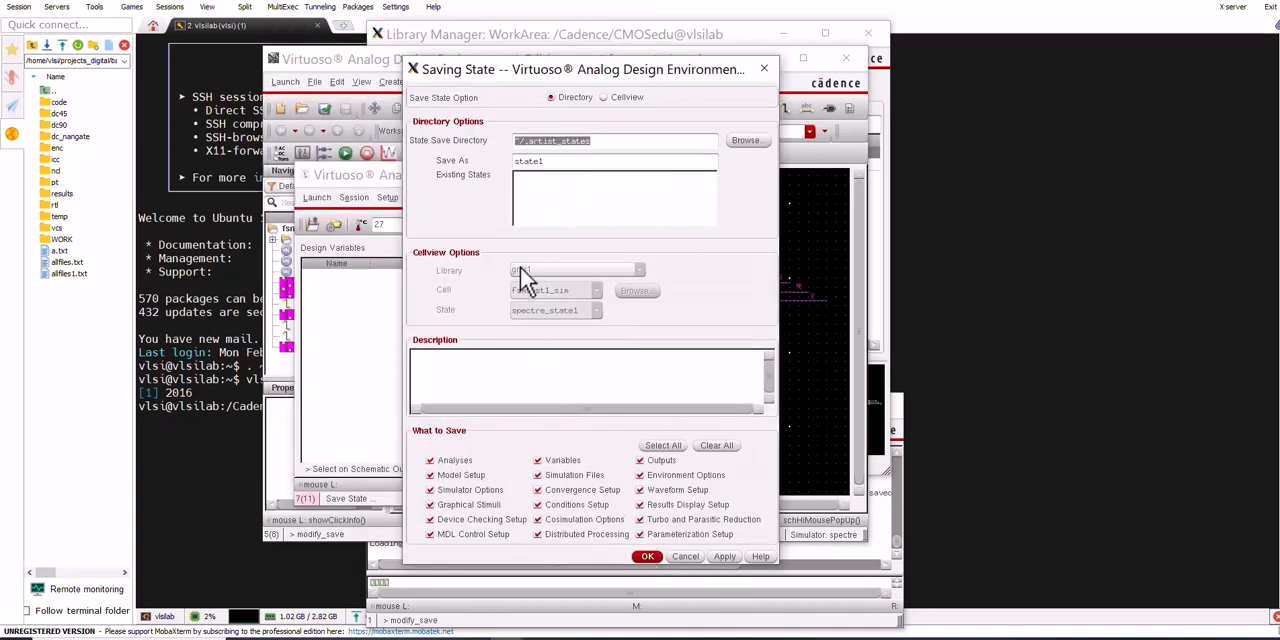
key("Return")
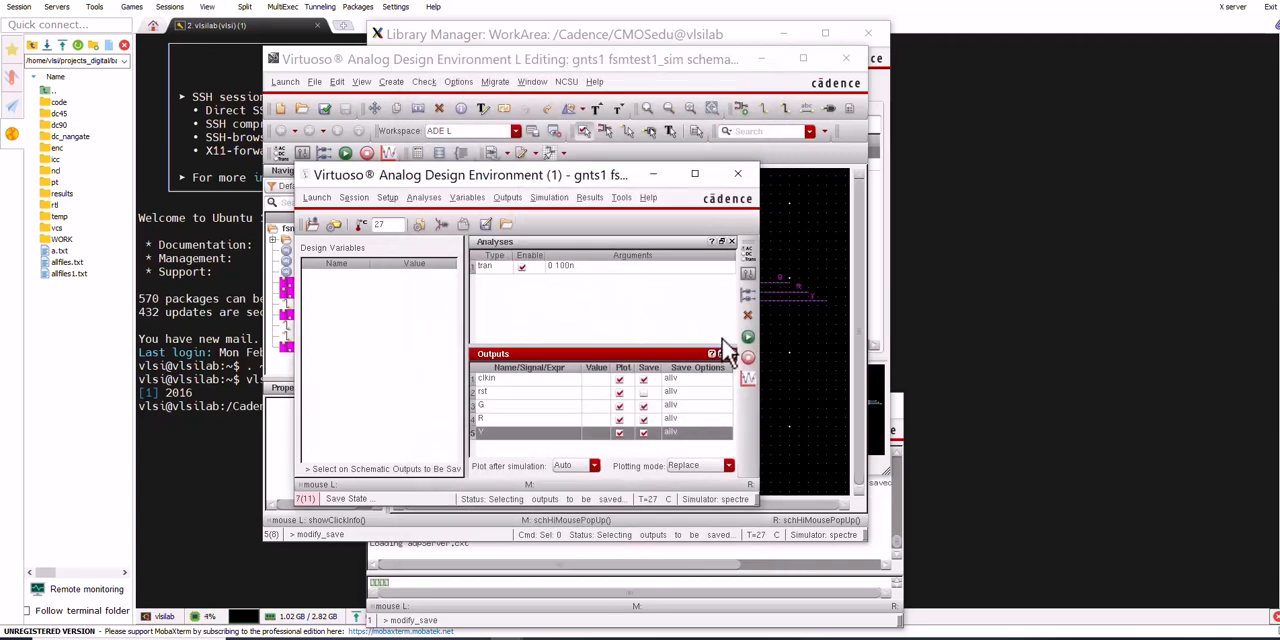
left_click(747, 340)
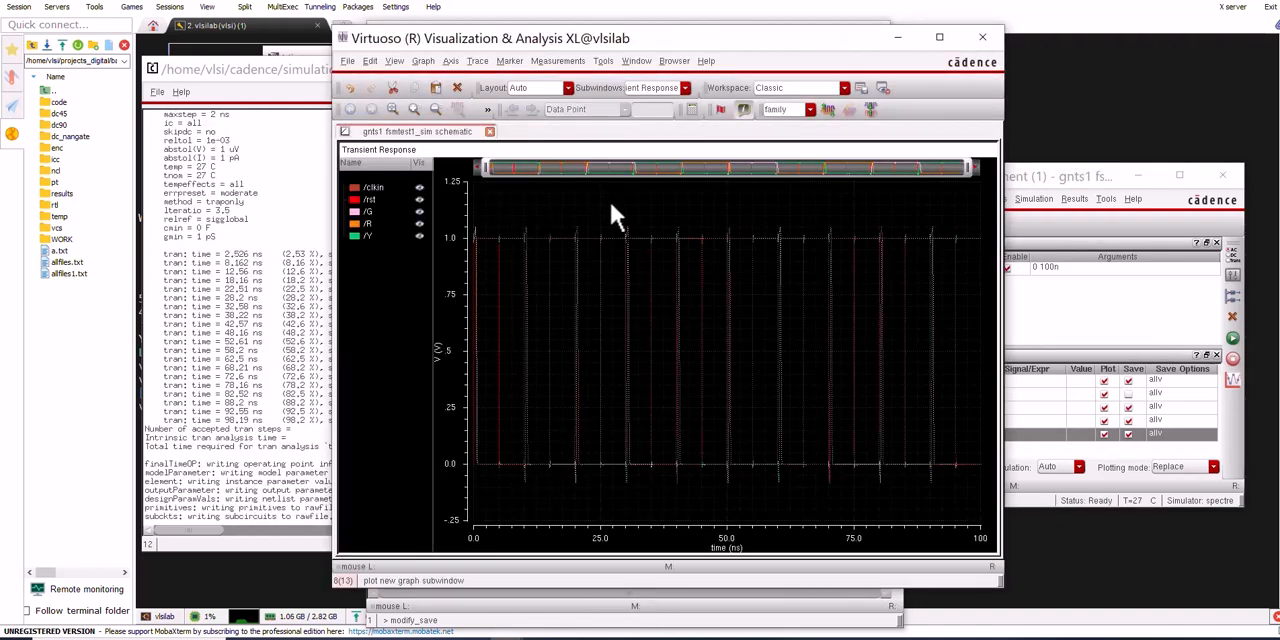
Split the transient response into a separate strip per trace and thicken the lines of all five traces
right_click(611, 205)
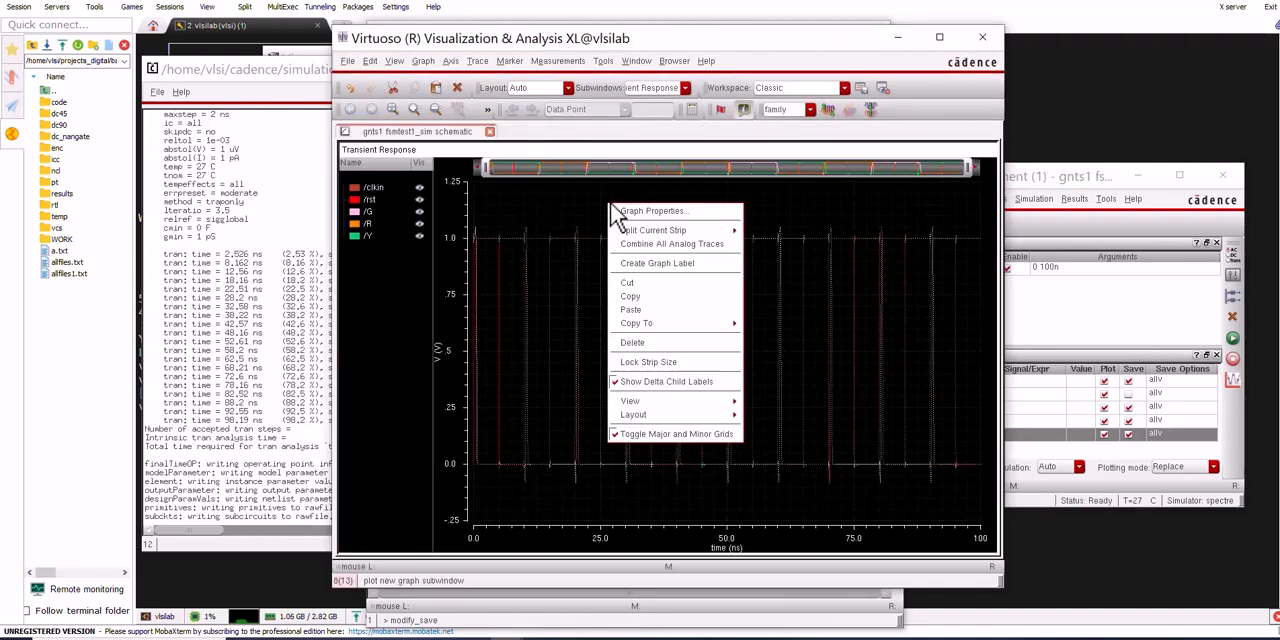
left_click(740, 231)
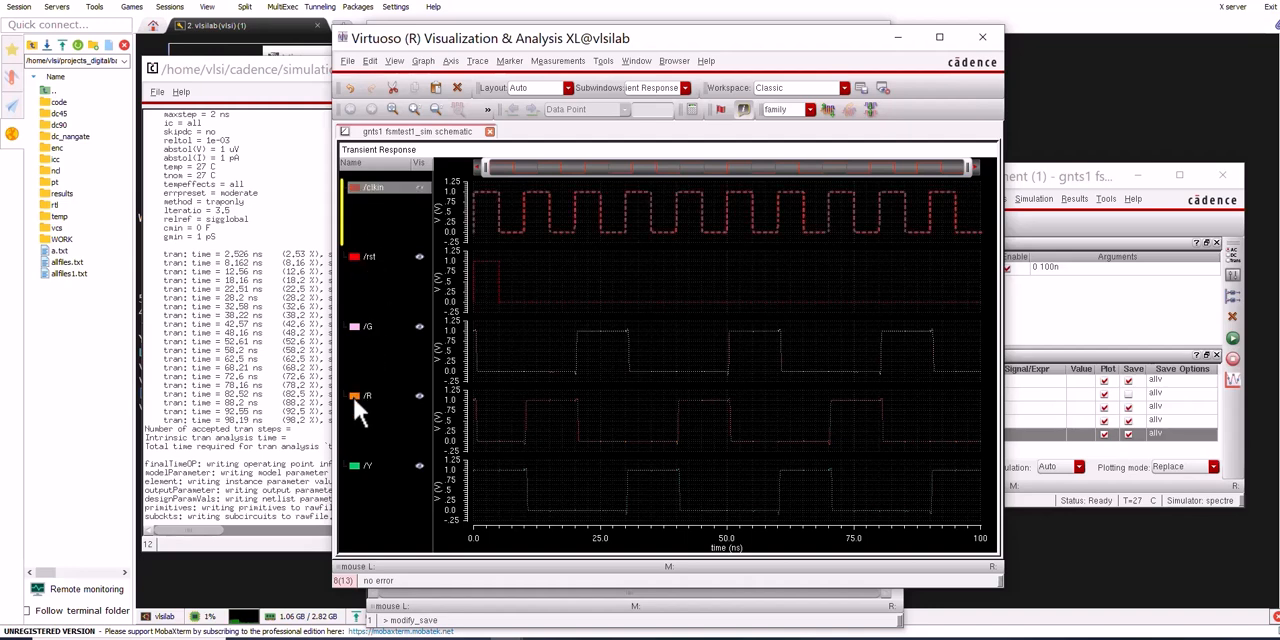
right_click(365, 465)
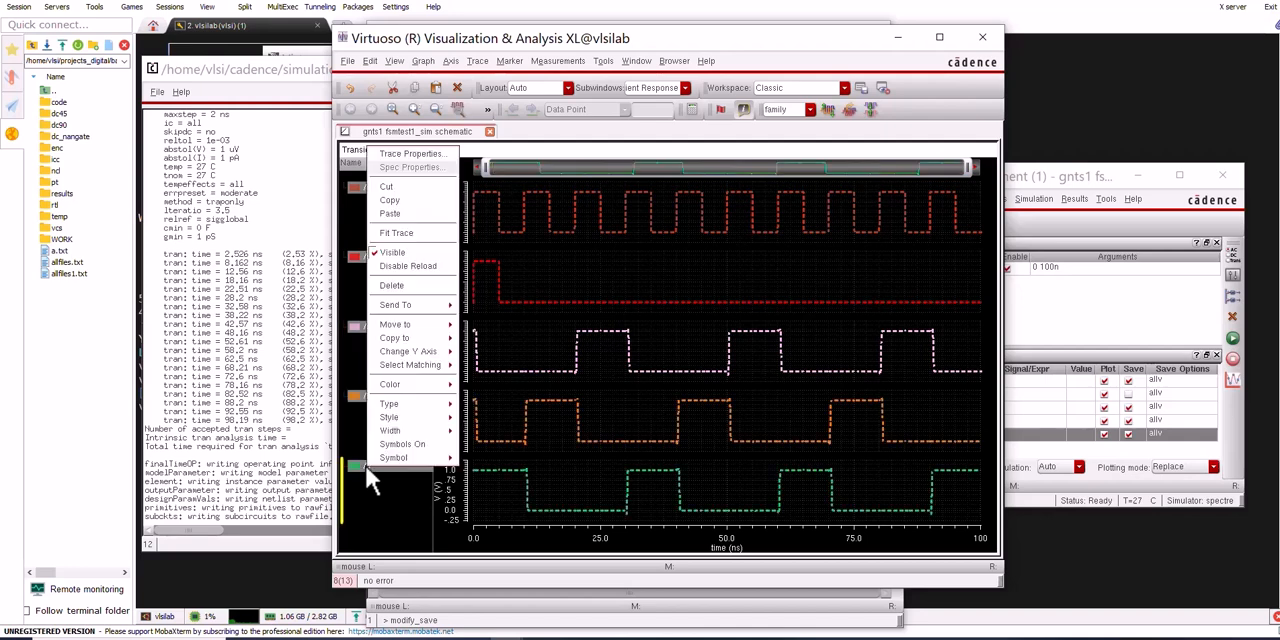
mouse_move(410, 415)
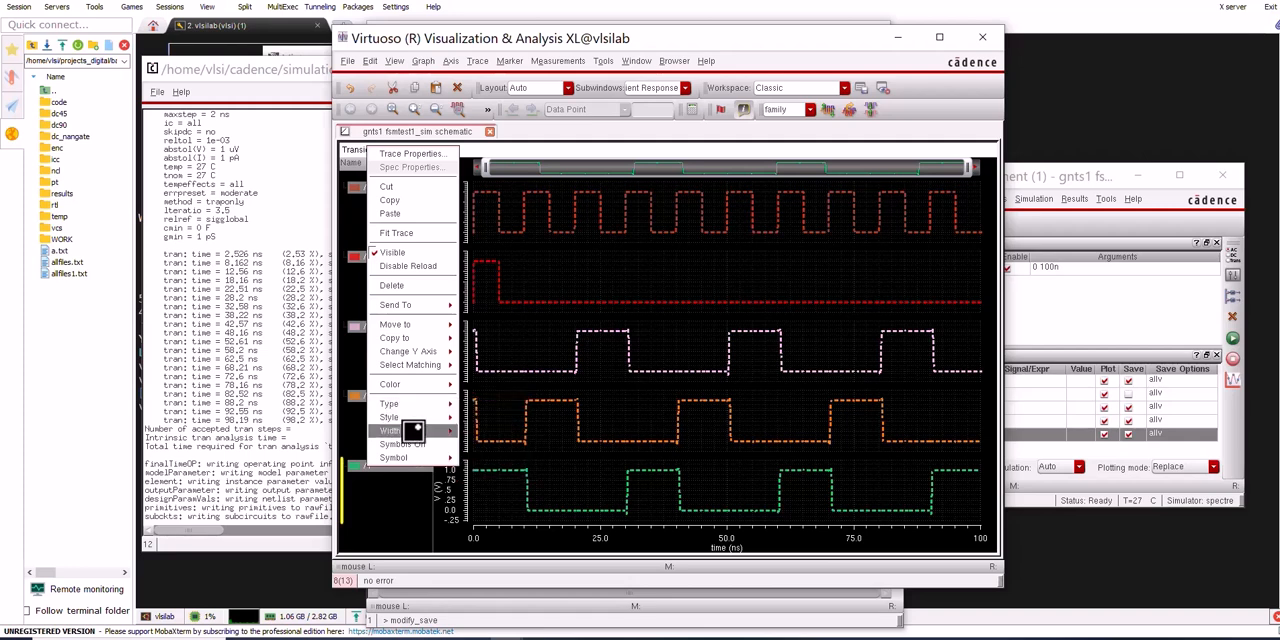
left_click(470, 449)
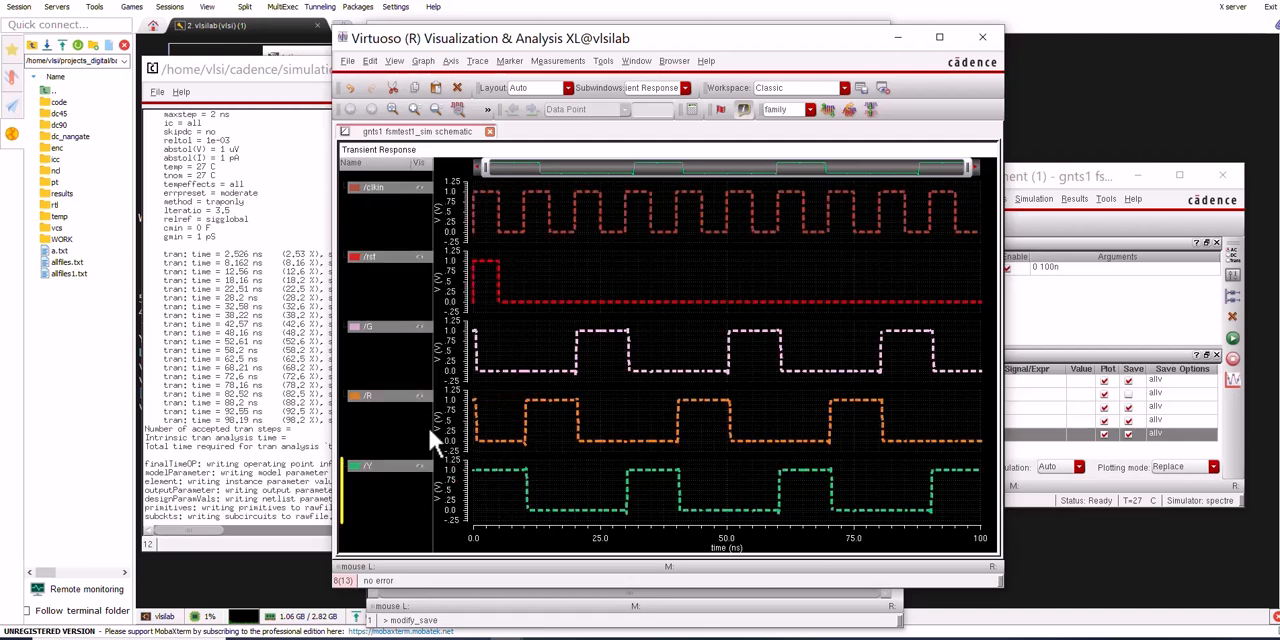
right_click(391, 393)
left_click(515, 338)
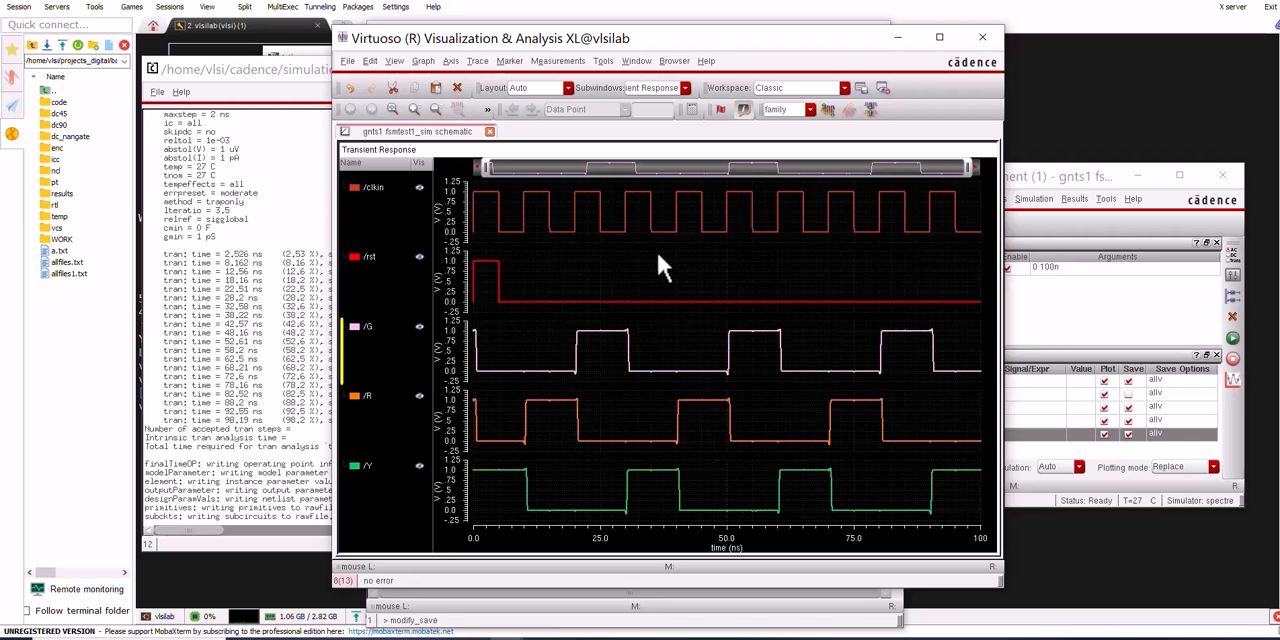
Rearrange the waveform and Library Manager windows so that both can be seen, with the Library Manager in front
left_click_drag(654, 40, 511, 62)
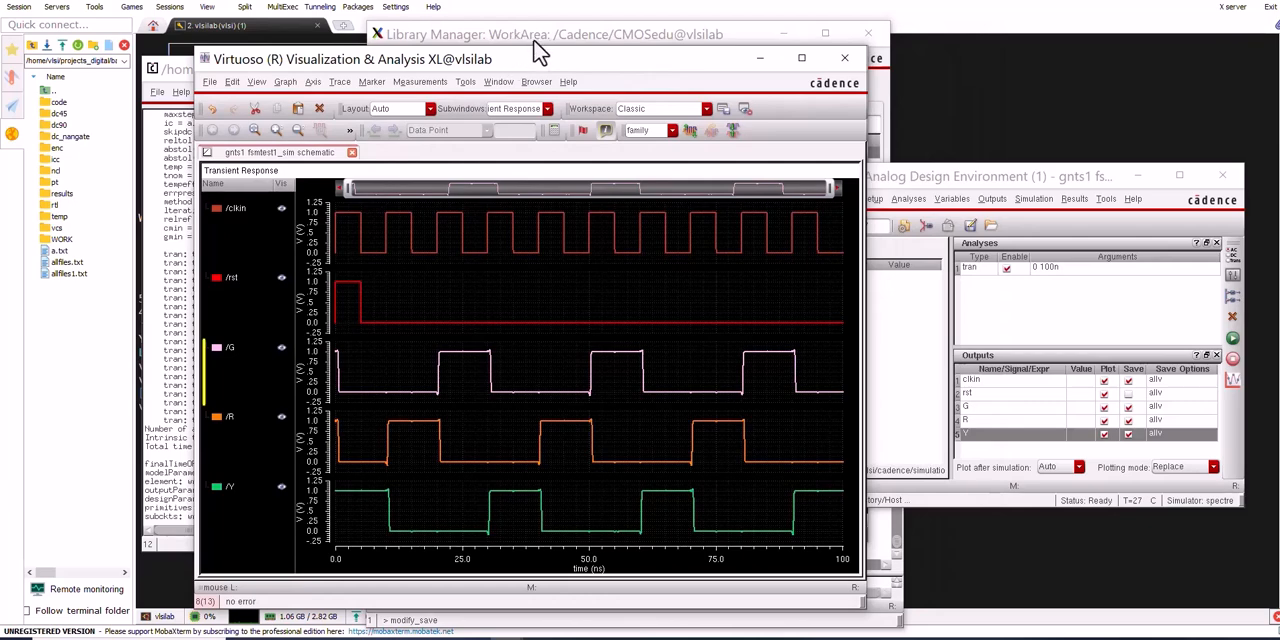
left_click_drag(536, 61, 493, 63)
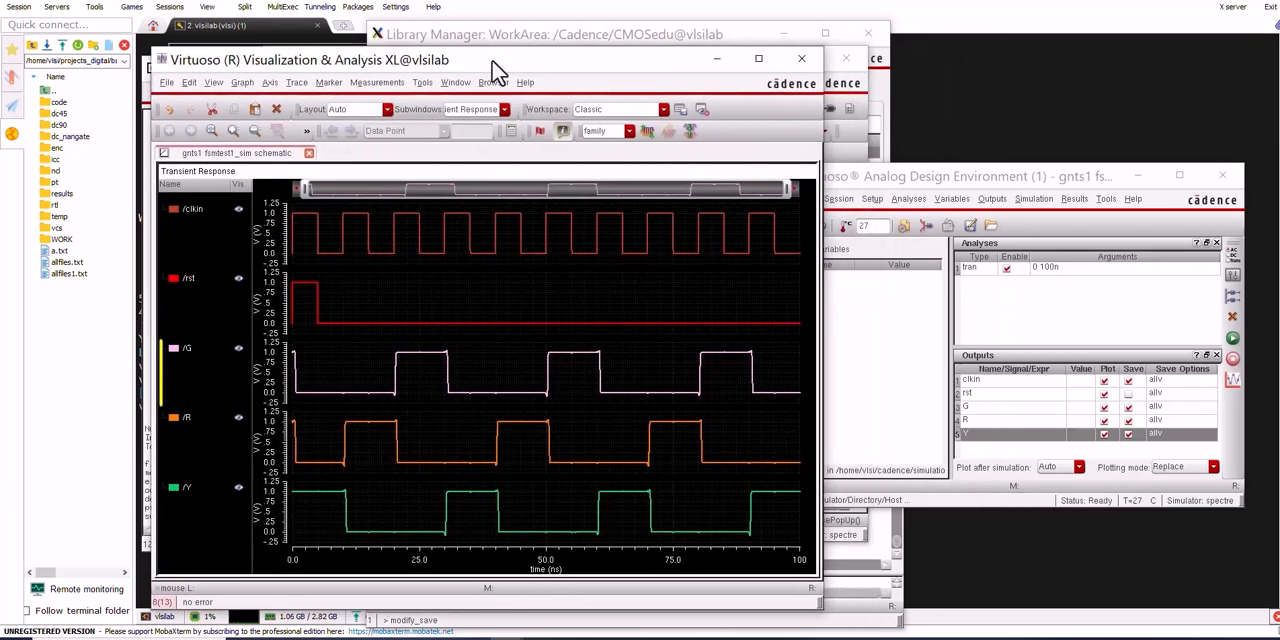
left_click(572, 40)
left_click_drag(572, 40, 742, 47)
left_click_drag(440, 64, 395, 60)
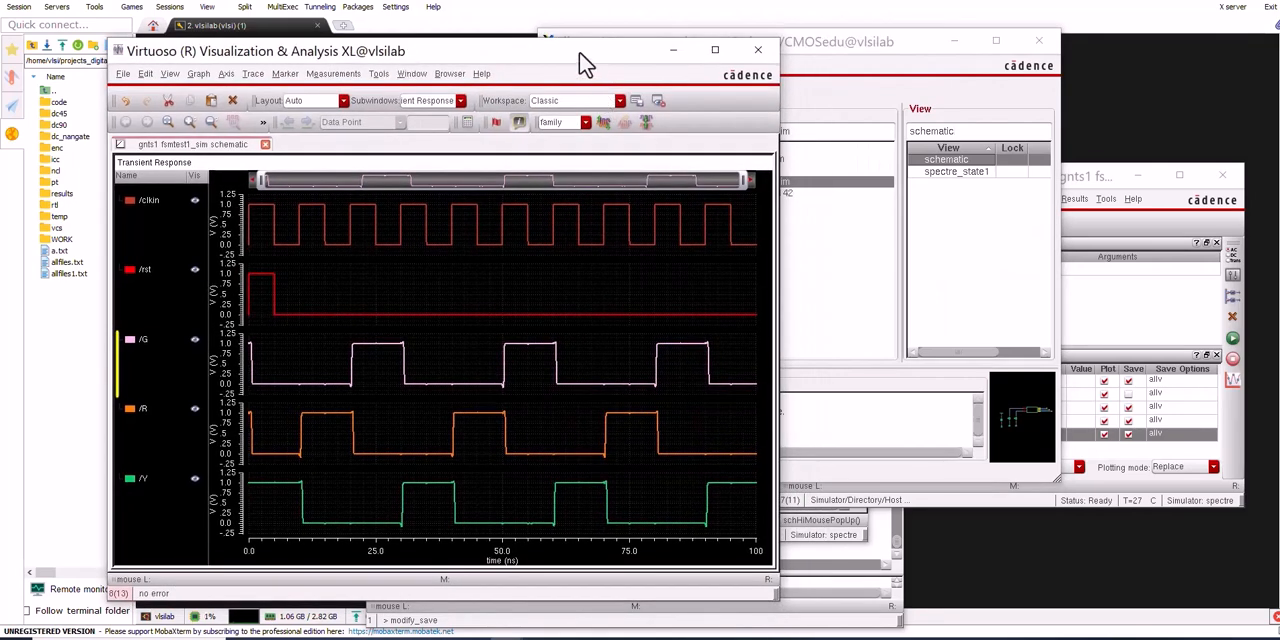
left_click(808, 49)
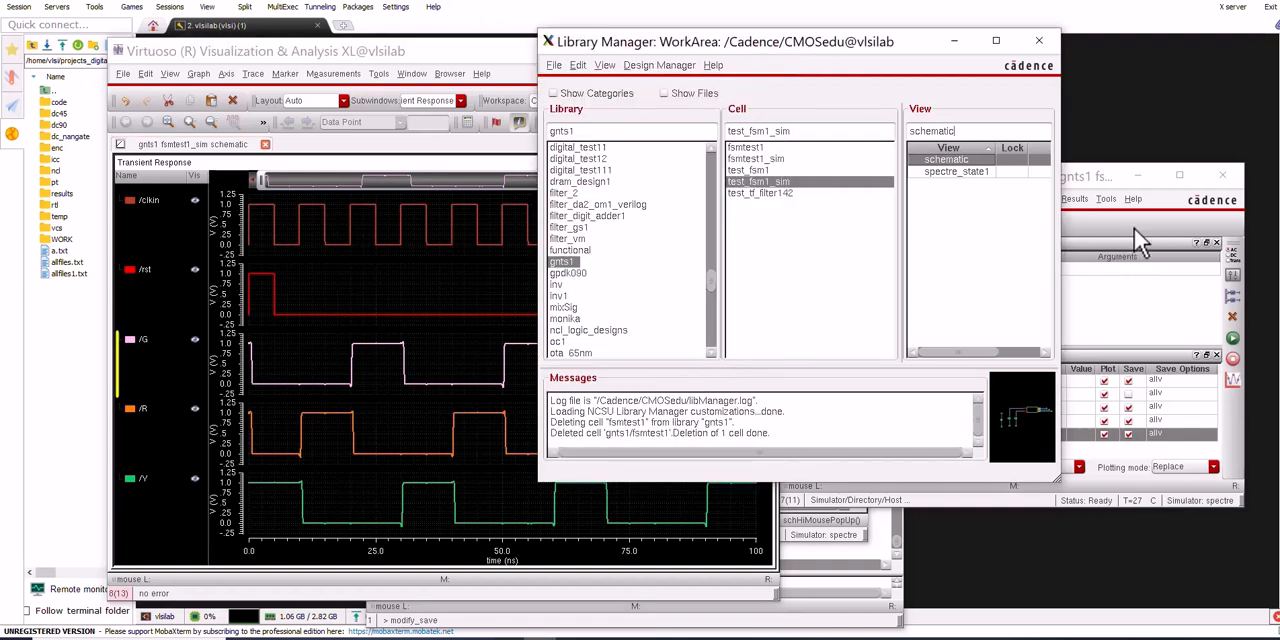
Create the Spectre netlist of the fsmtest1_sim test bench from ADE and enlarge the netlist window for reading
left_click_drag(1100, 184, 845, 188)
left_click(840, 188)
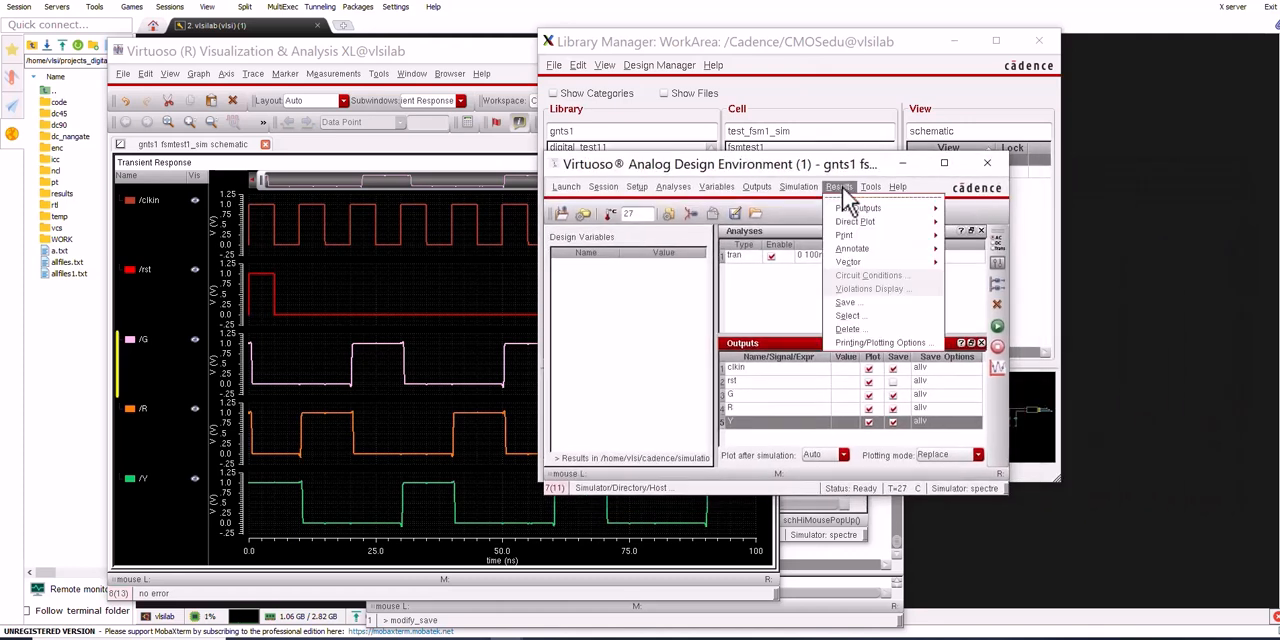
left_click(800, 187)
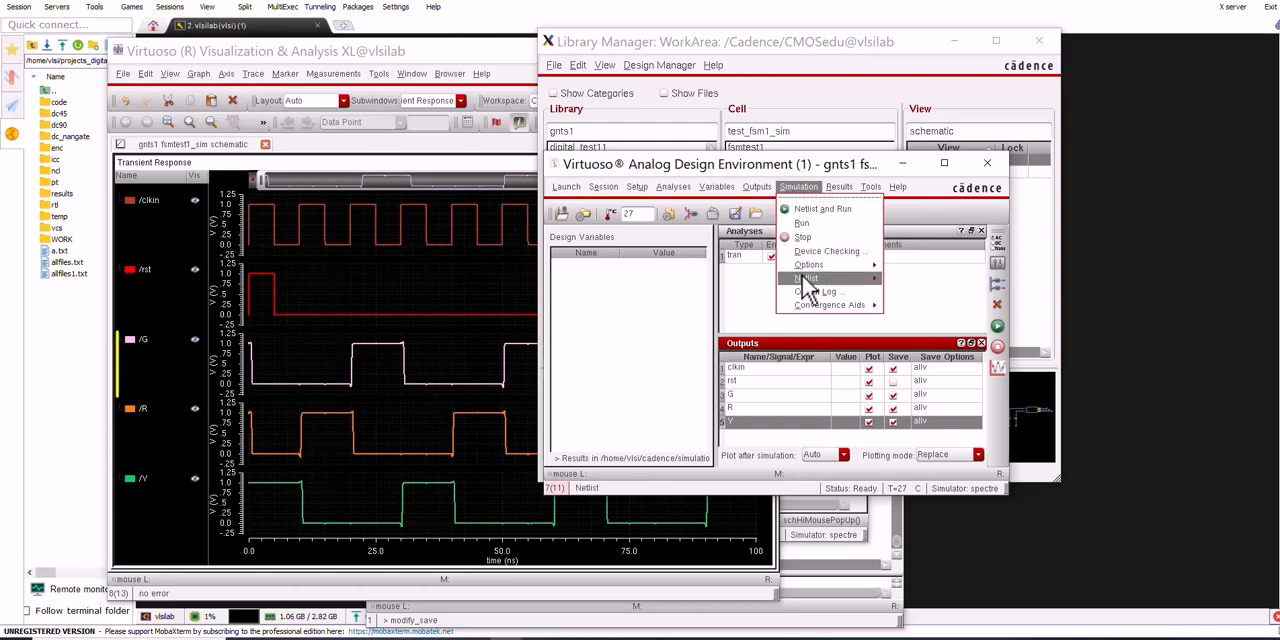
mouse_move(872, 280)
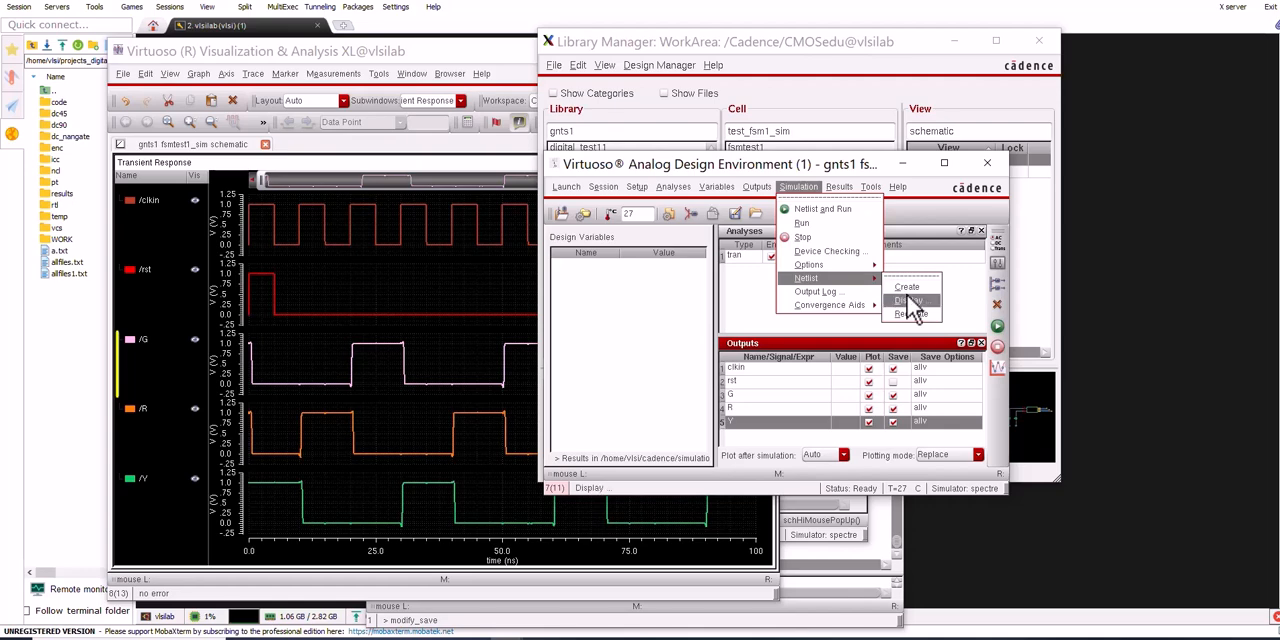
left_click(908, 289)
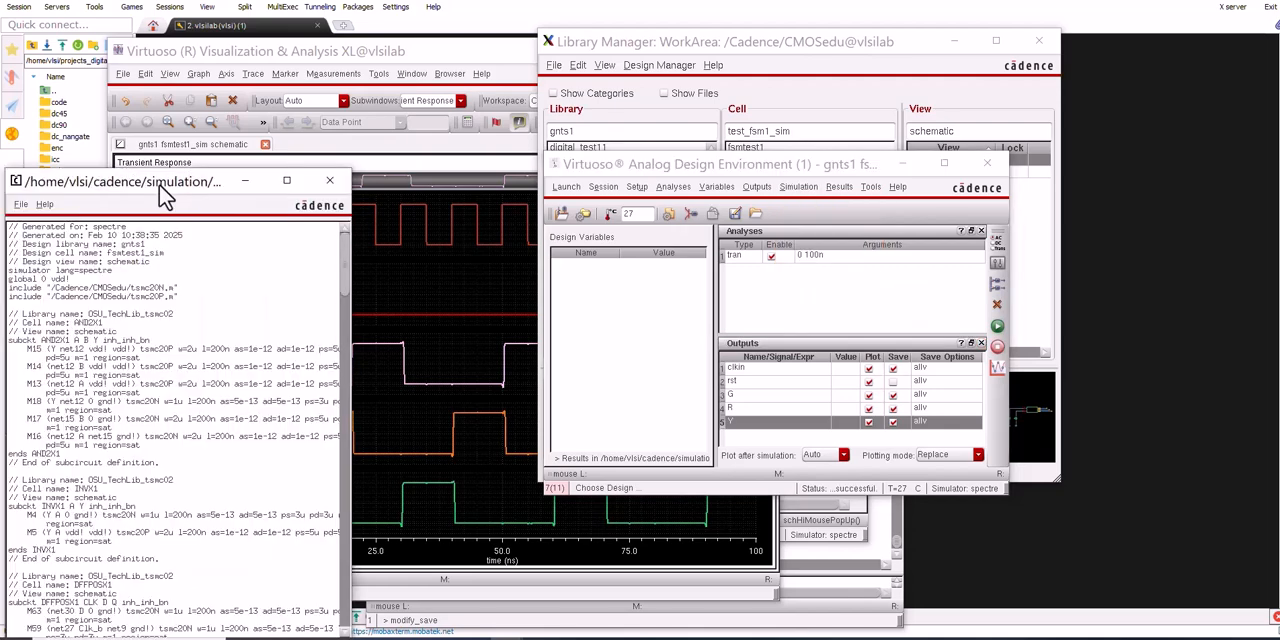
left_click_drag(160, 181, 584, 31)
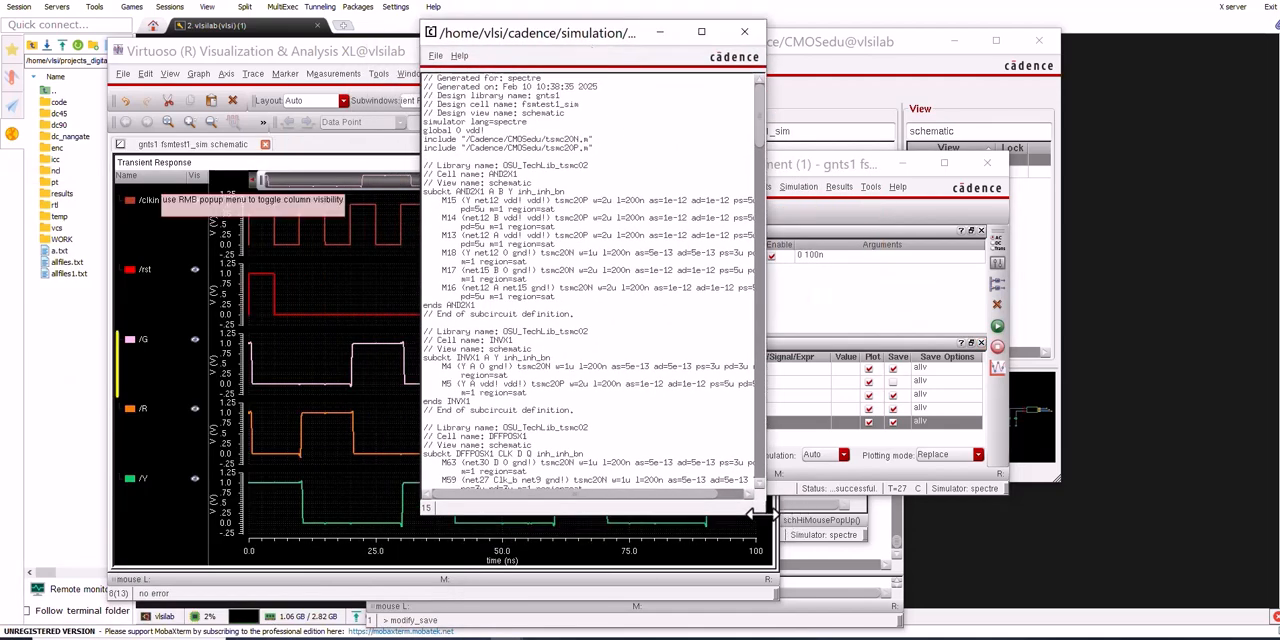
left_click_drag(755, 511, 1052, 589)
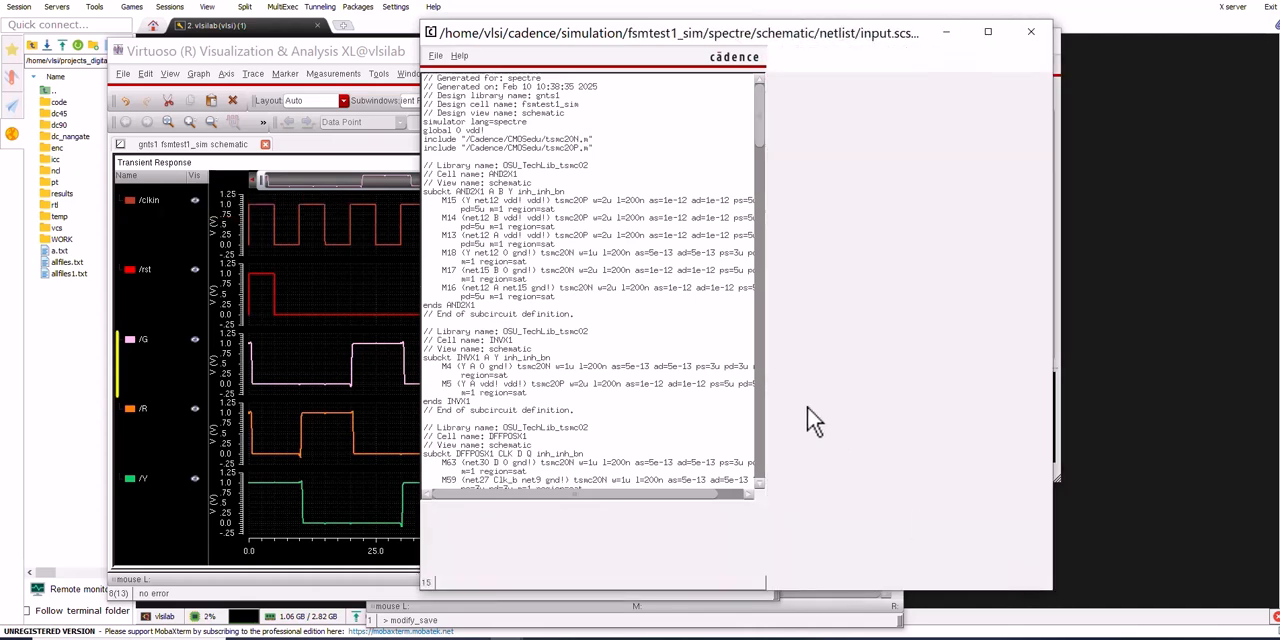
Examine the transistor-level subcircuits of the standard cells in the netlist, such as AND2X1, INVX1 and DFFPOSX1
left_click_drag(506, 215, 457, 191)
left_click(487, 207)
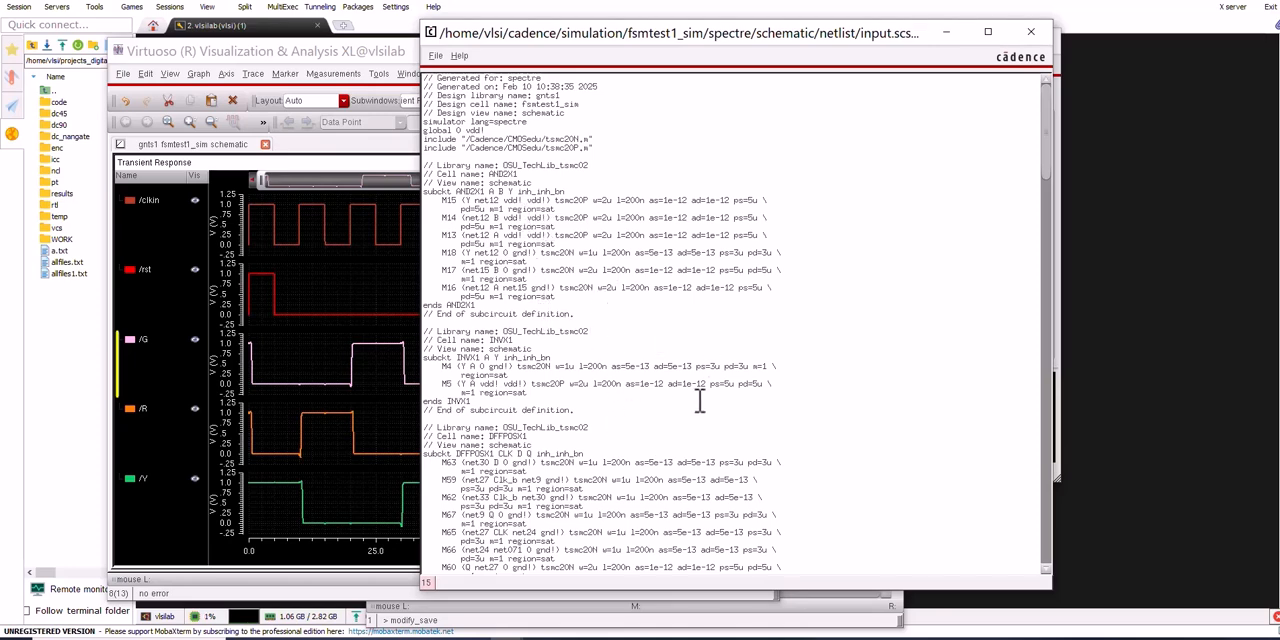
scroll(700, 400, "down", 1)
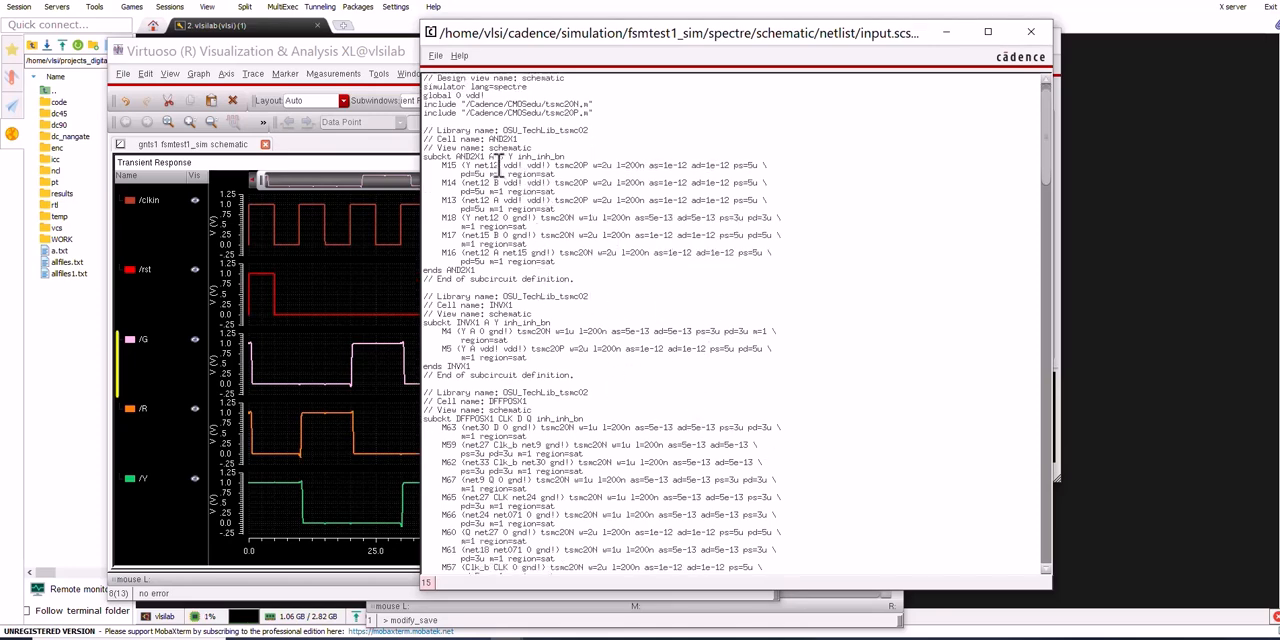
left_click_drag(456, 156, 543, 262)
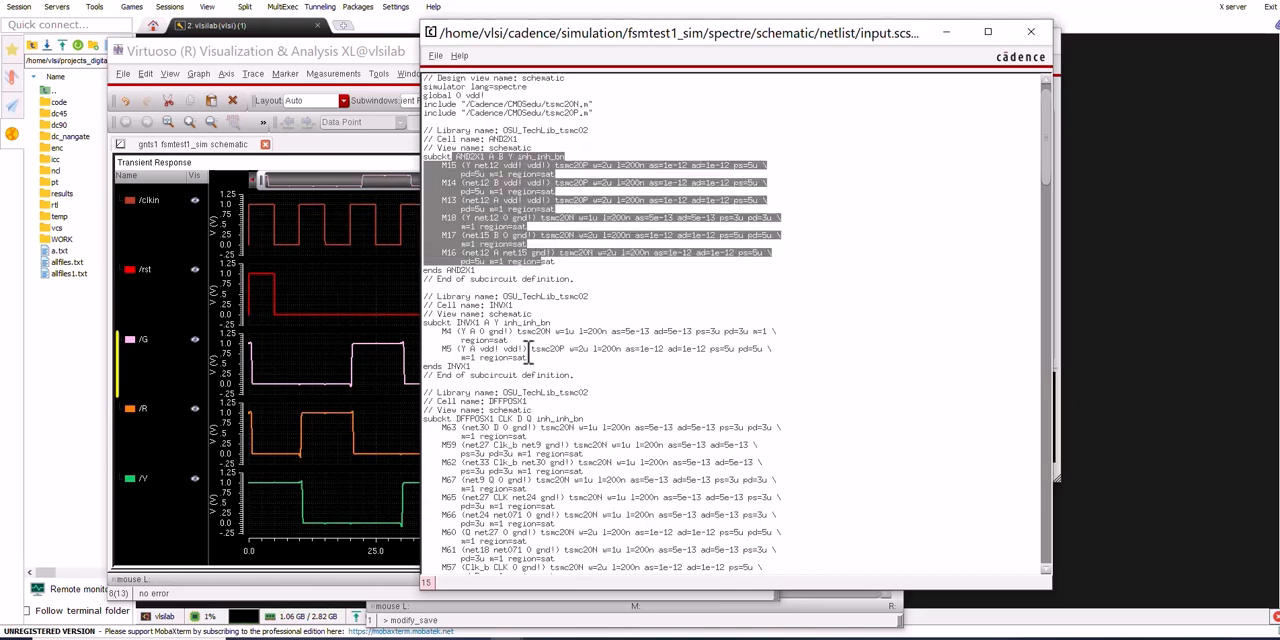
scroll(594, 375, "down", 10)
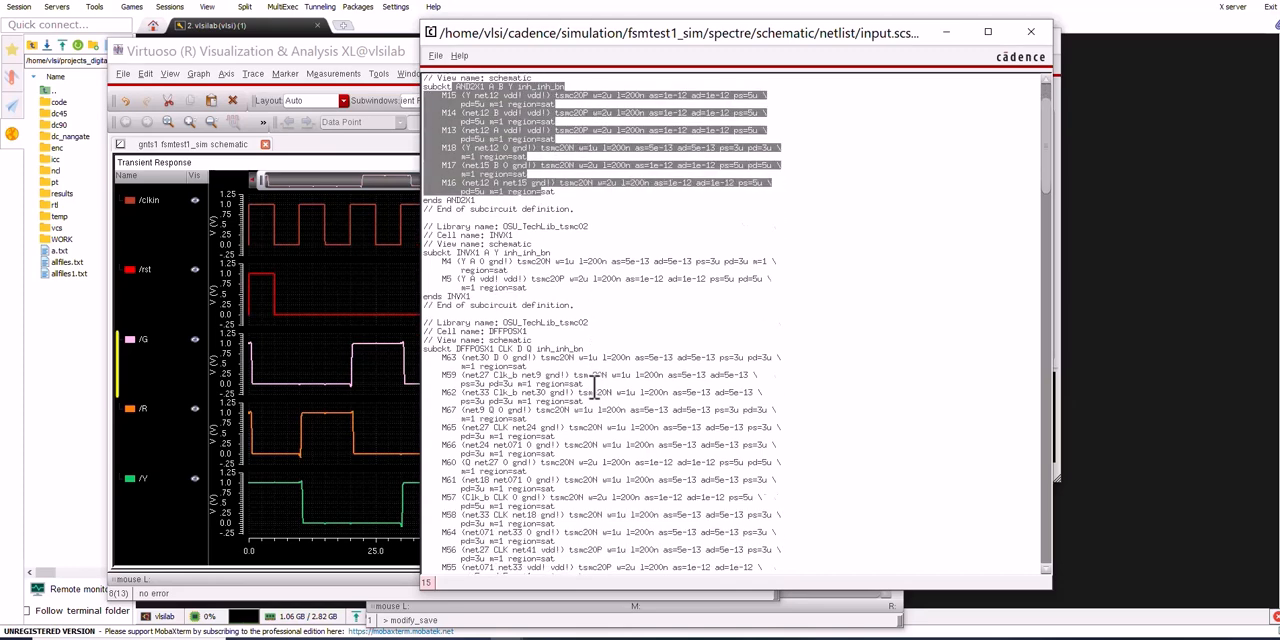
scroll(594, 385, "down", 10)
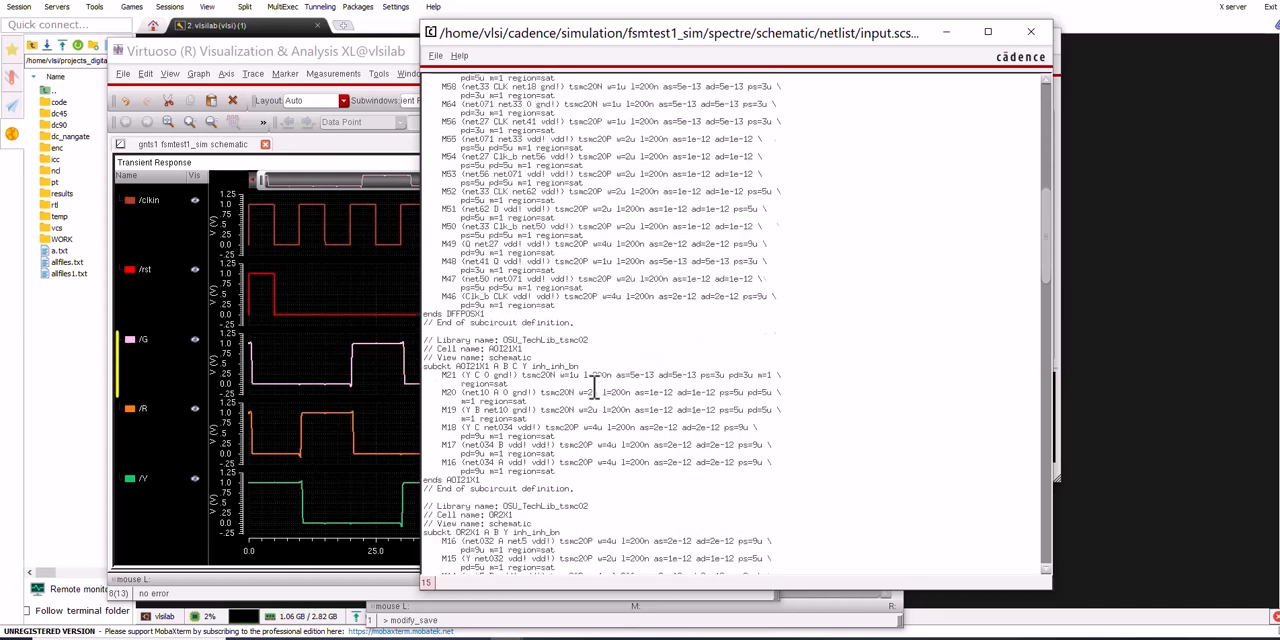
Examine the fsmtest1 subcircuit's gate instances at the end of the netlist, and the header with its model includes
left_click_drag(1049, 276, 1040, 530)
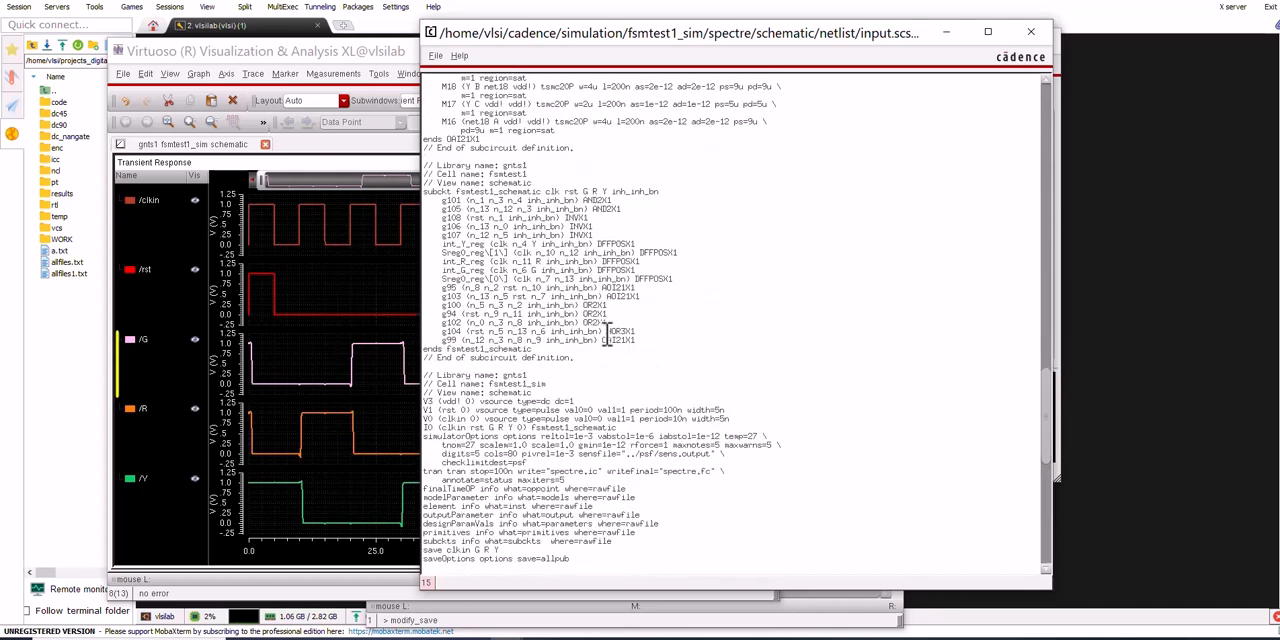
left_click_drag(458, 191, 655, 336)
left_click(588, 168)
scroll(613, 291, "up", 10)
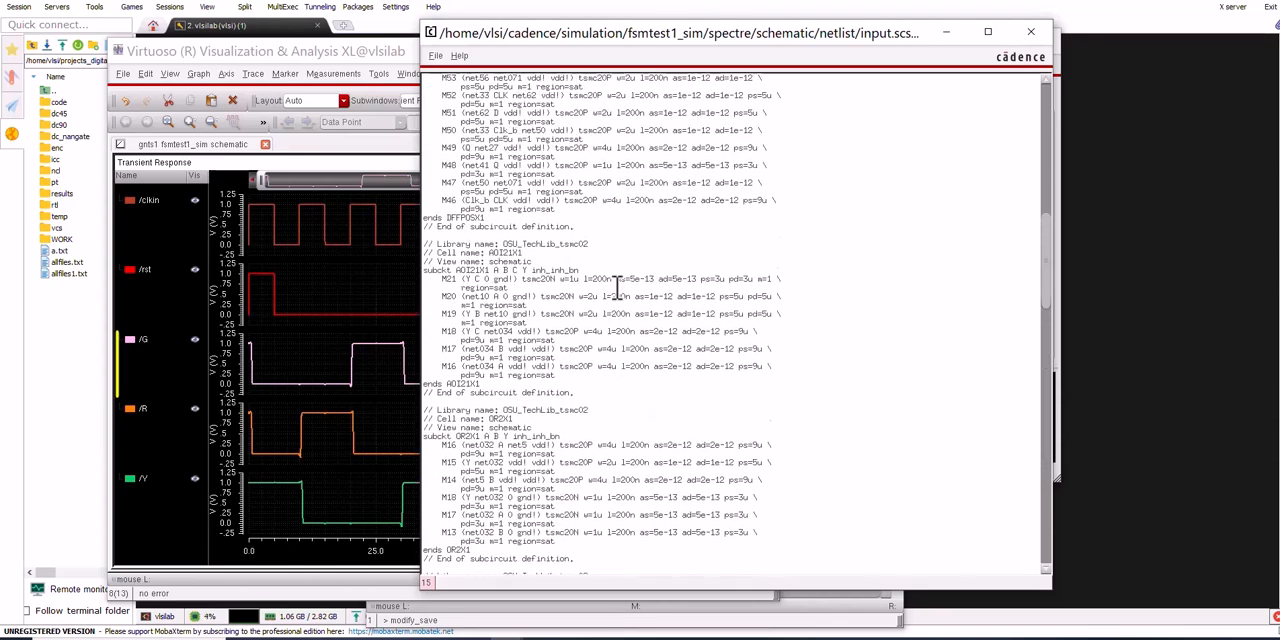
scroll(617, 286, "up", 10)
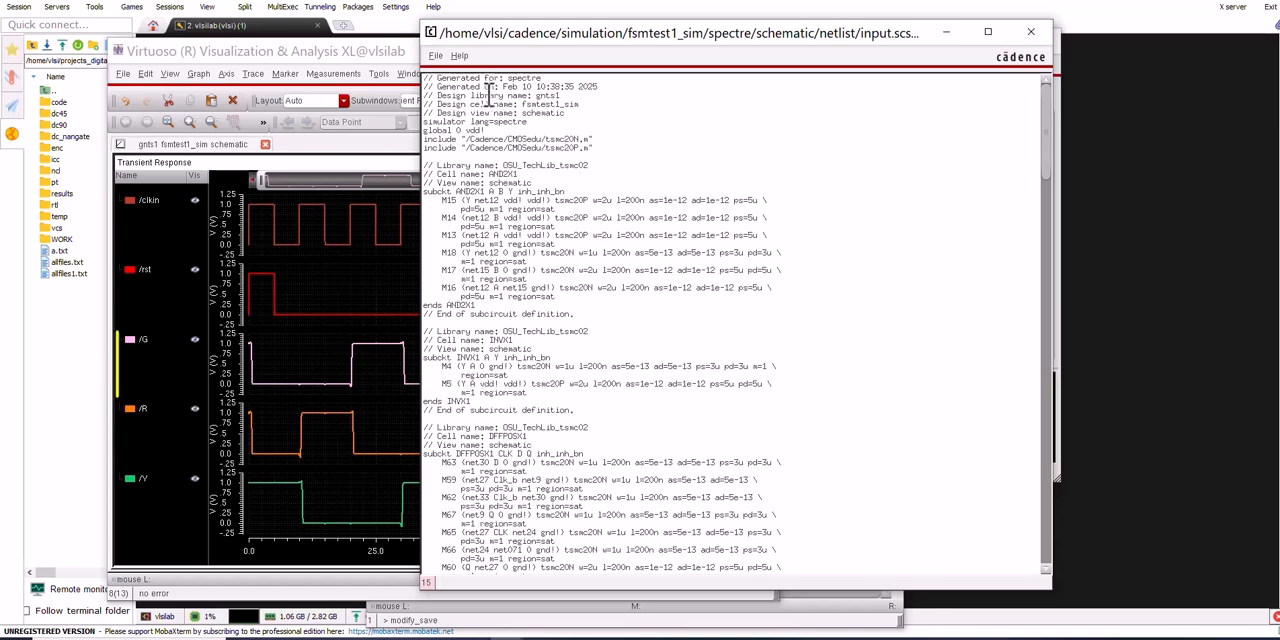
left_click_drag(424, 76, 543, 190)
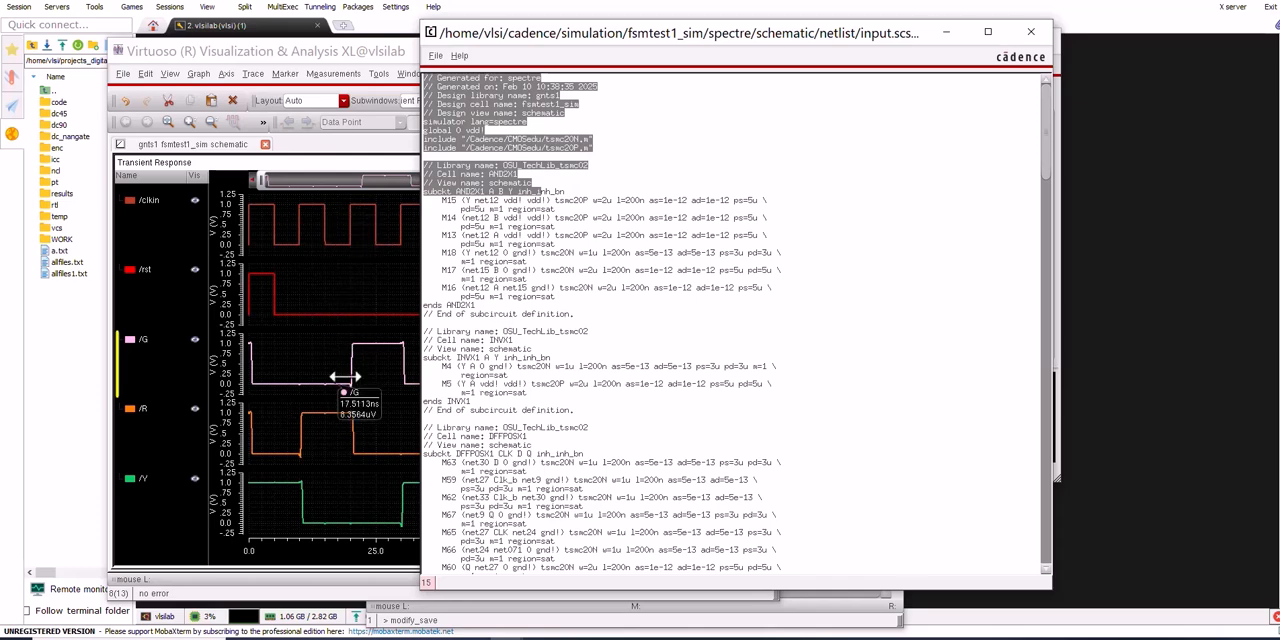
left_click(706, 224)
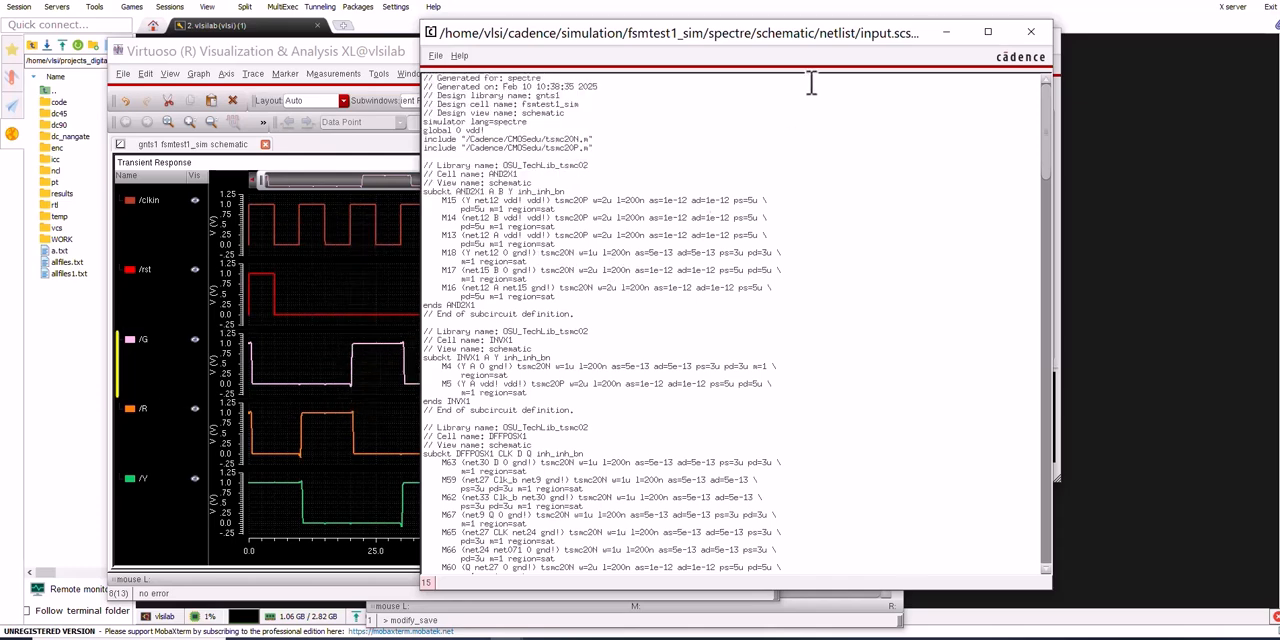
Move the netlist window off the ADE window and review where ADE offers its netlist commands
left_click_drag(806, 40, 551, 53)
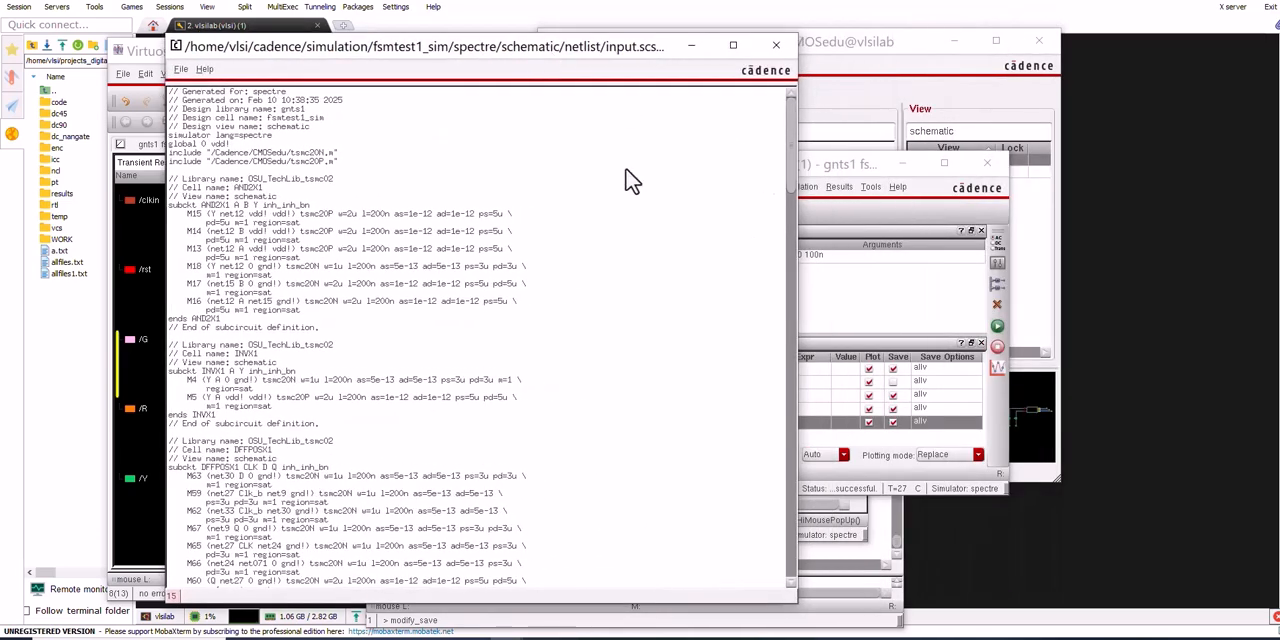
left_click(836, 167)
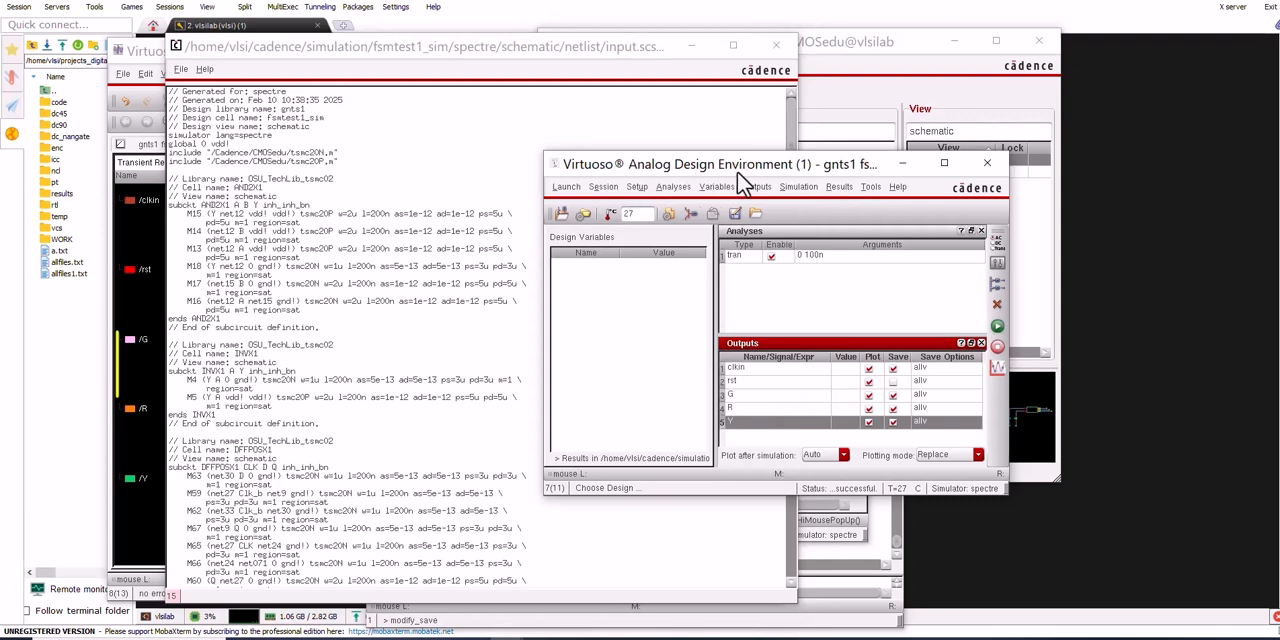
left_click(800, 188)
mouse_move(830, 280)
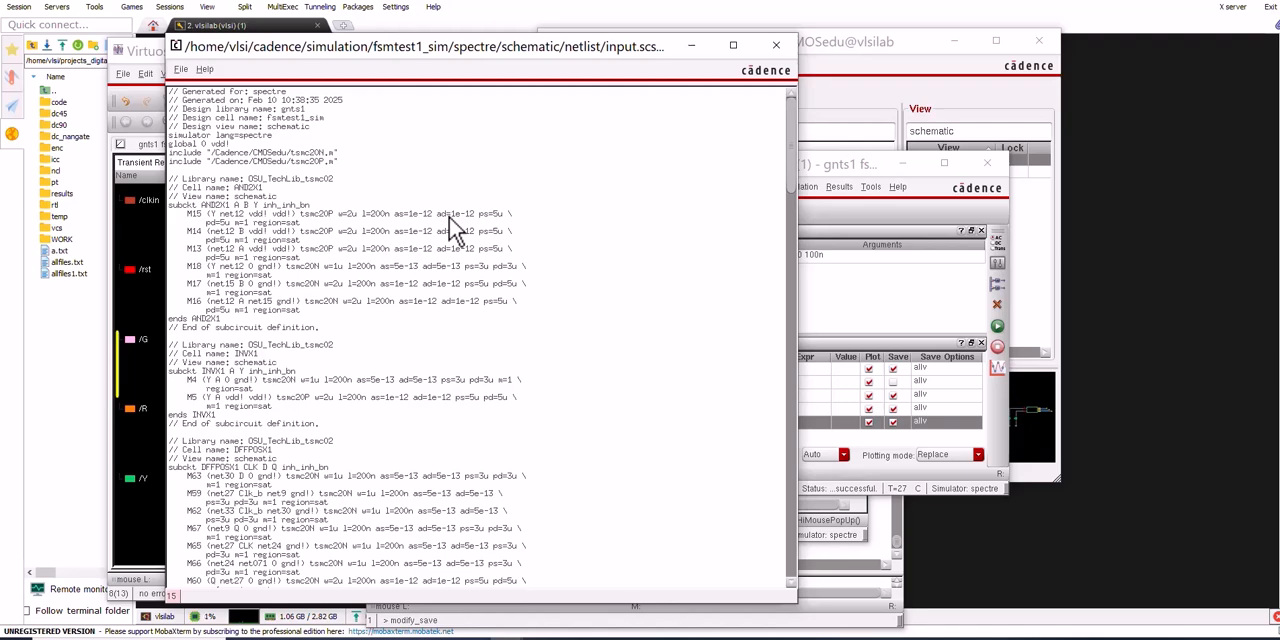
Rearrange the netlist, waveform and Library Manager windows, with the Library Manager in front beside the waveforms
left_click_drag(552, 46, 681, 54)
left_click(247, 53)
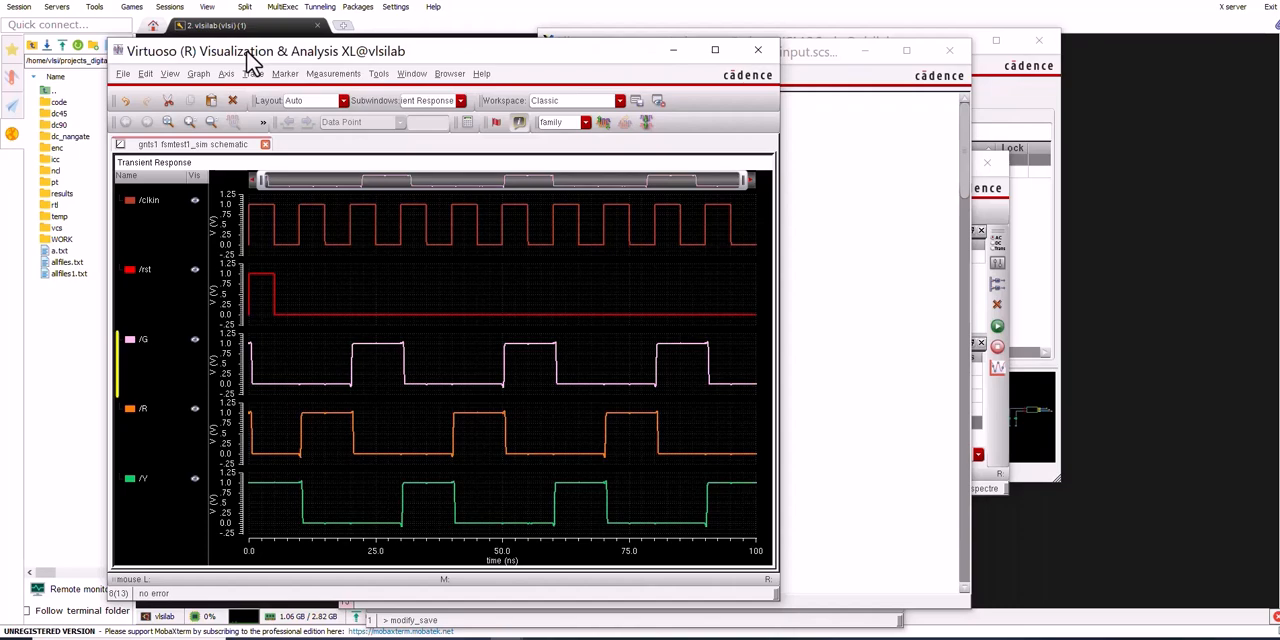
left_click(878, 46)
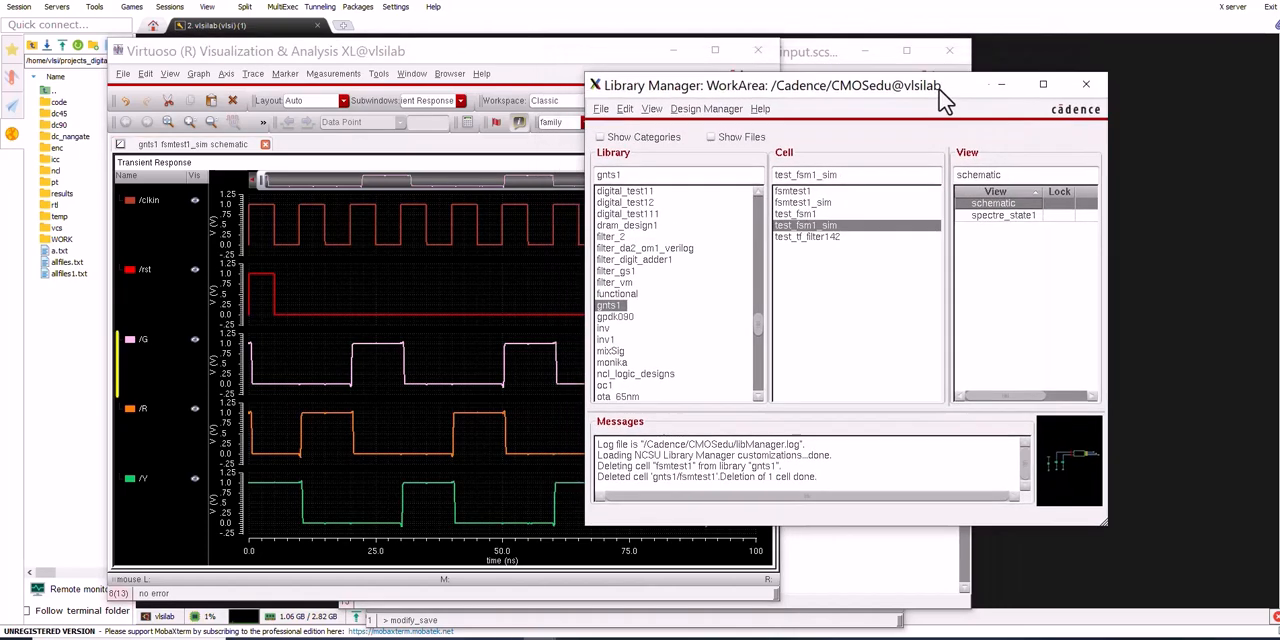